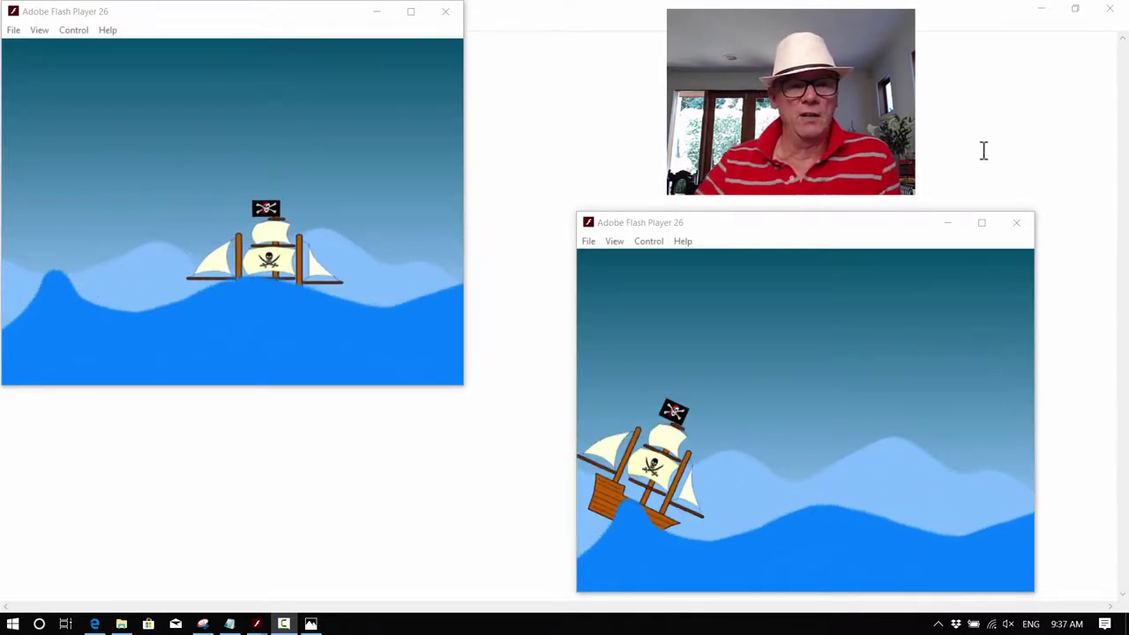
- Browse the sea background, sea foreground and pirate ship images in Windows Photos
{"action": "left_click", "coordinate": [311, 624]}
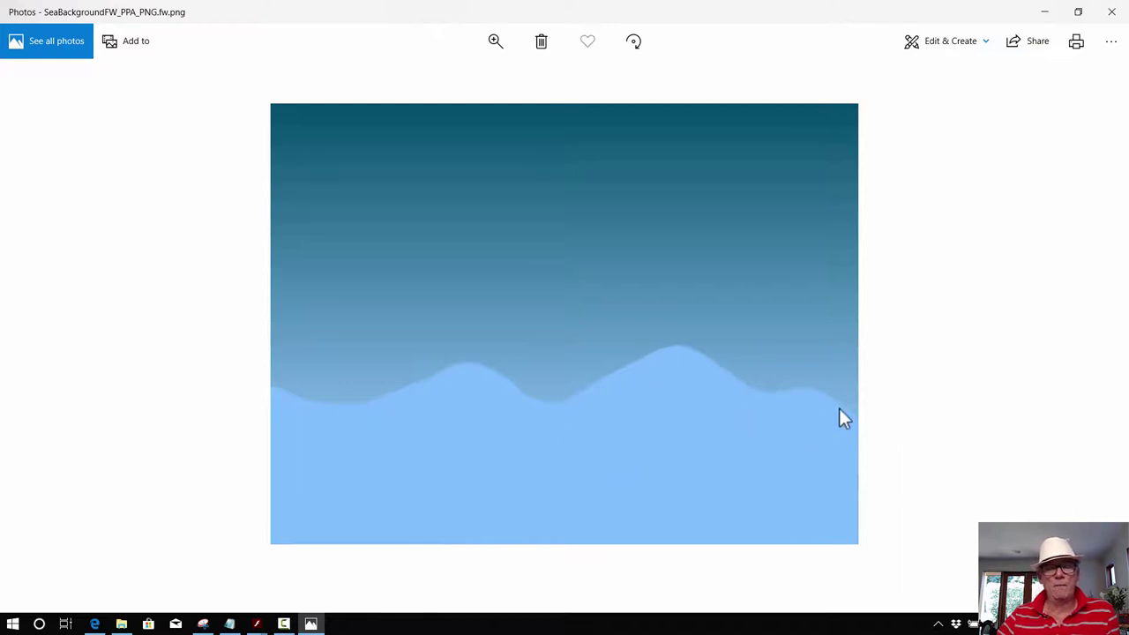
{"action": "left_click", "coordinate": [1104, 327]}
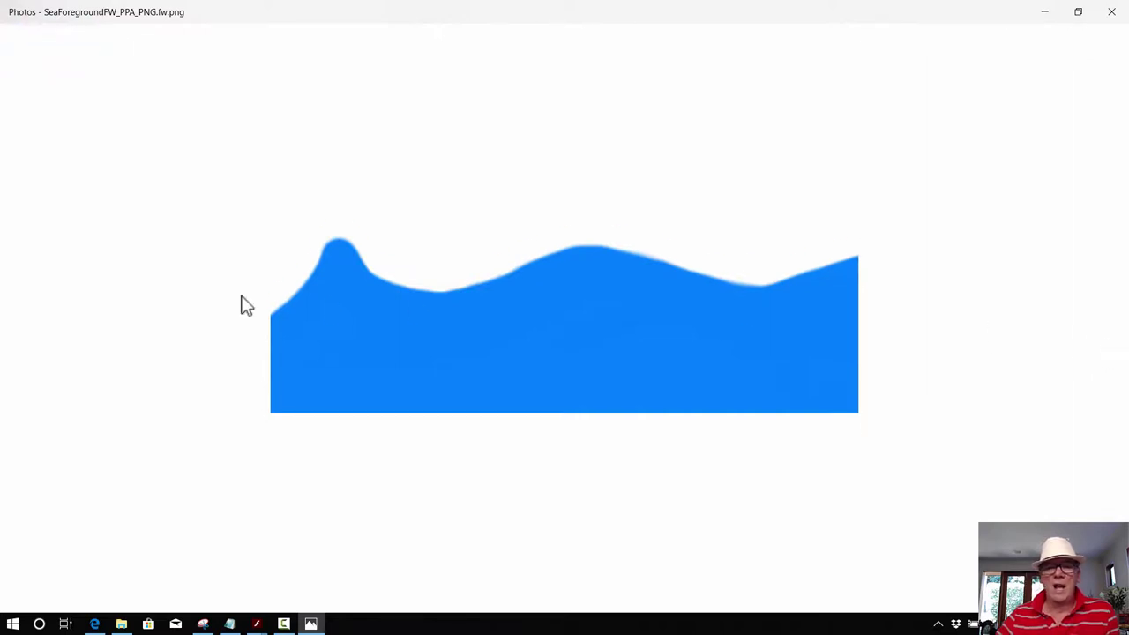
{"action": "left_click", "coordinate": [37, 307]}
{"action": "left_click", "coordinate": [37, 307]}
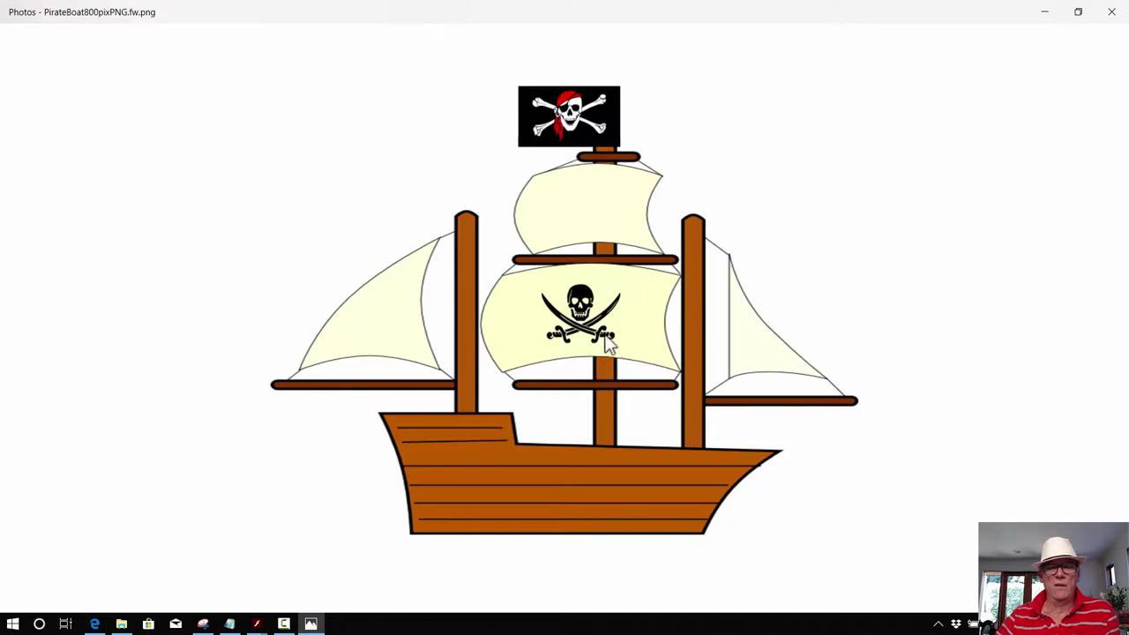
- View the Laurent Drapeau Pirate and Calico Jack Pirate Logo clip-art pages, then launch Adobe Animate CC
{"action": "left_click", "coordinate": [94, 624]}
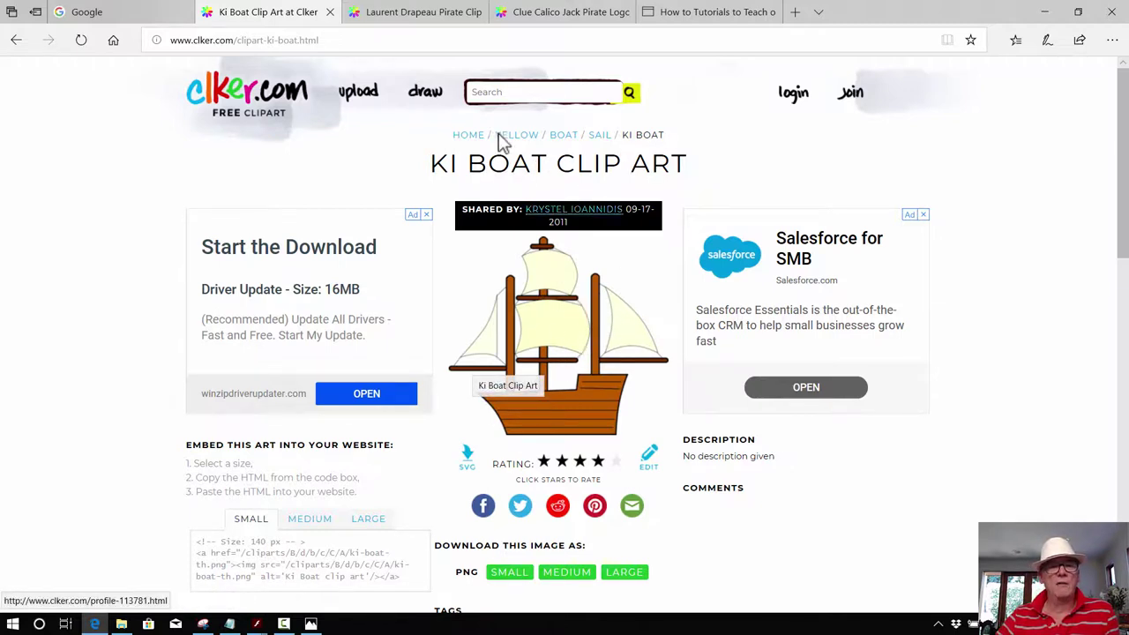
{"action": "left_click", "coordinate": [425, 15]}
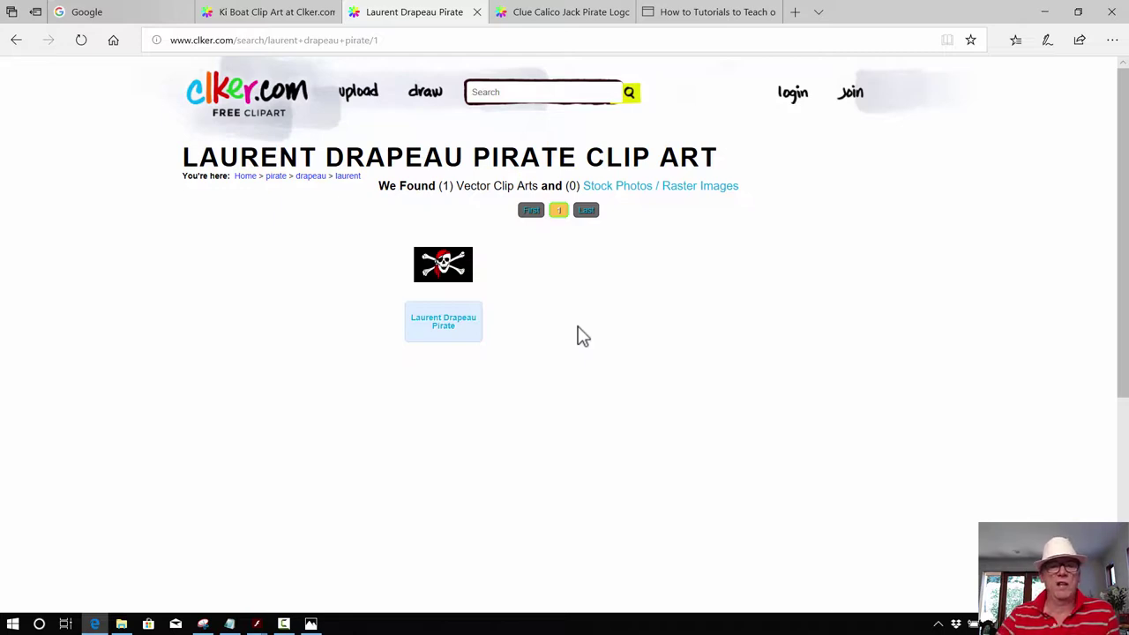
{"action": "left_click", "coordinate": [565, 14]}
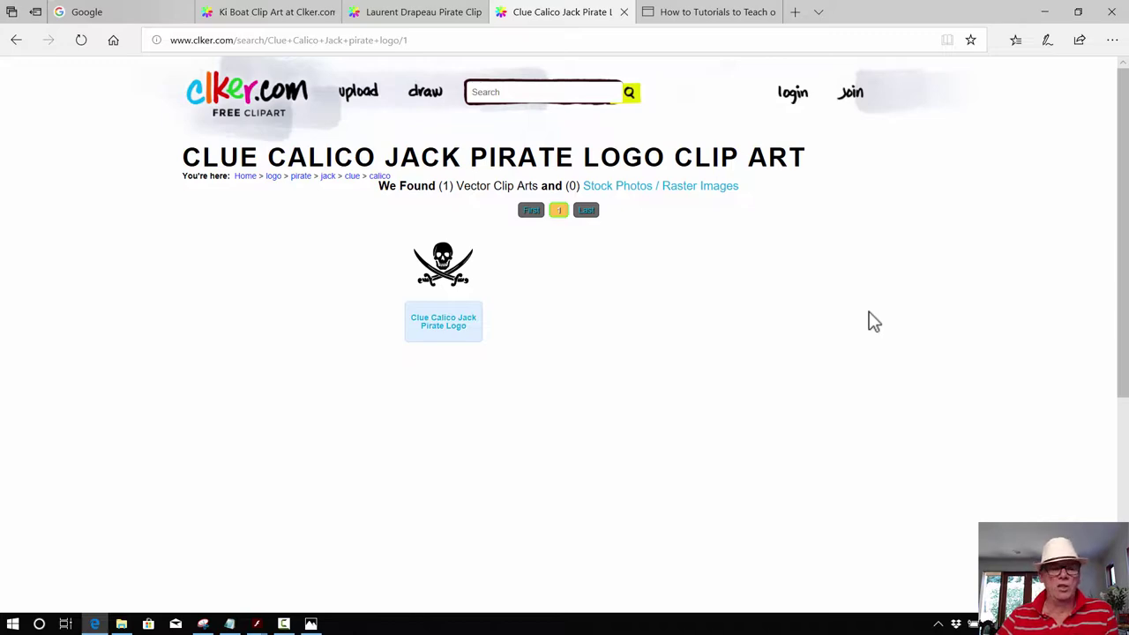
{"action": "left_click", "coordinate": [16, 623]}
{"action": "left_click", "coordinate": [448, 422]}
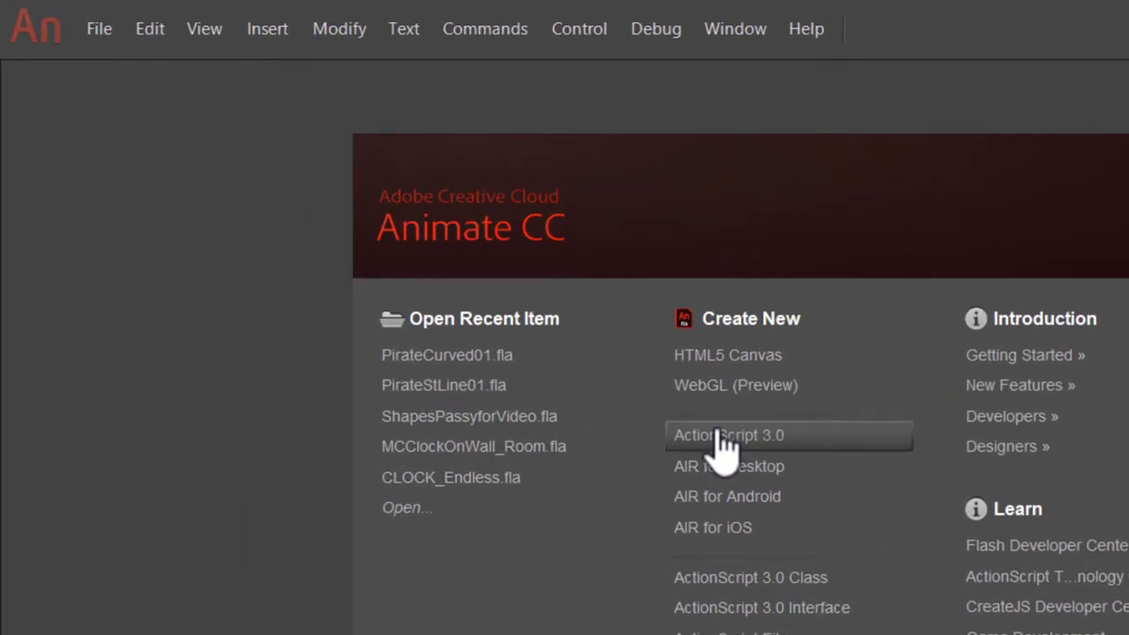
- Create a new ActionScript 3.0 document with an 800 × 600 px stage
{"action": "left_click", "coordinate": [719, 434]}
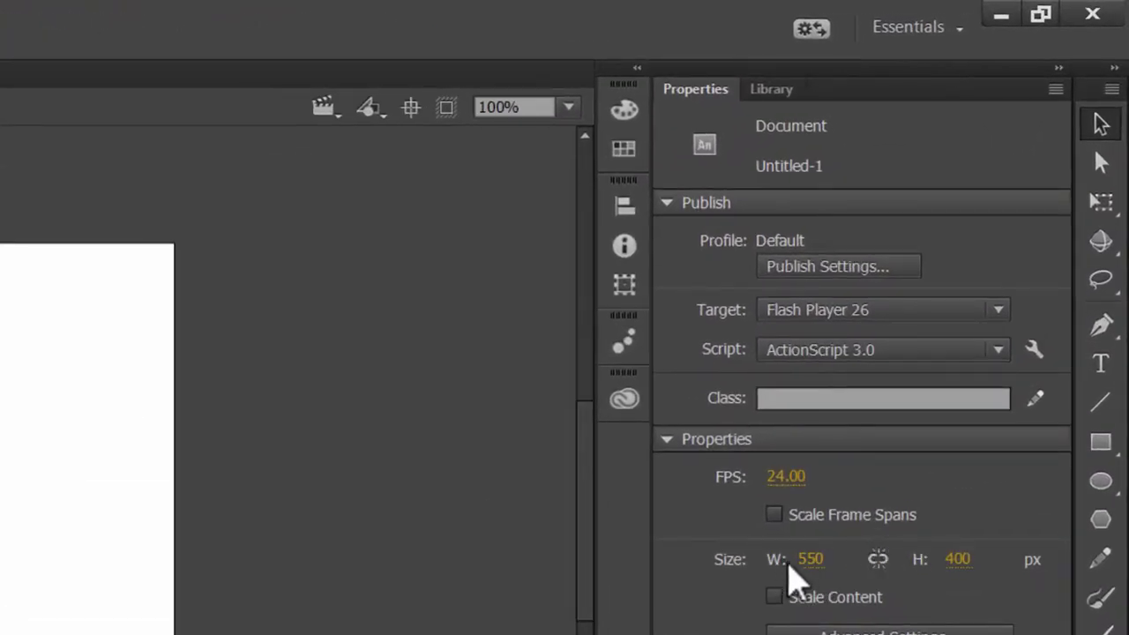
{"action": "left_click", "coordinate": [805, 562]}
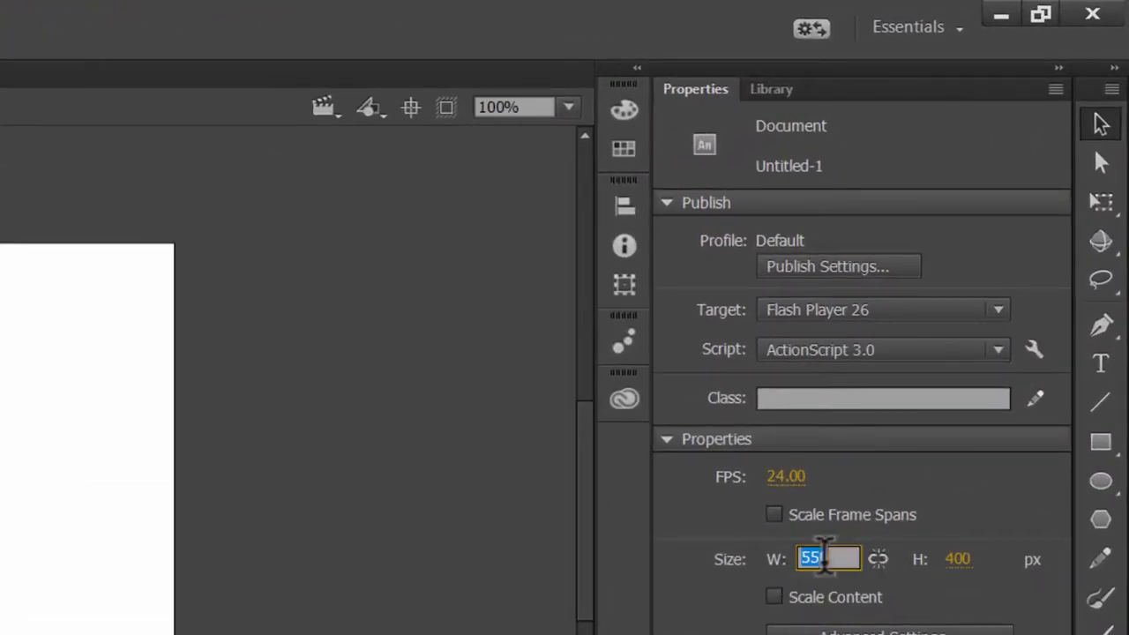
{"action": "key", "text": "BackSpace"}
{"action": "type", "text": "800"}
{"action": "left_click", "coordinate": [957, 559]}
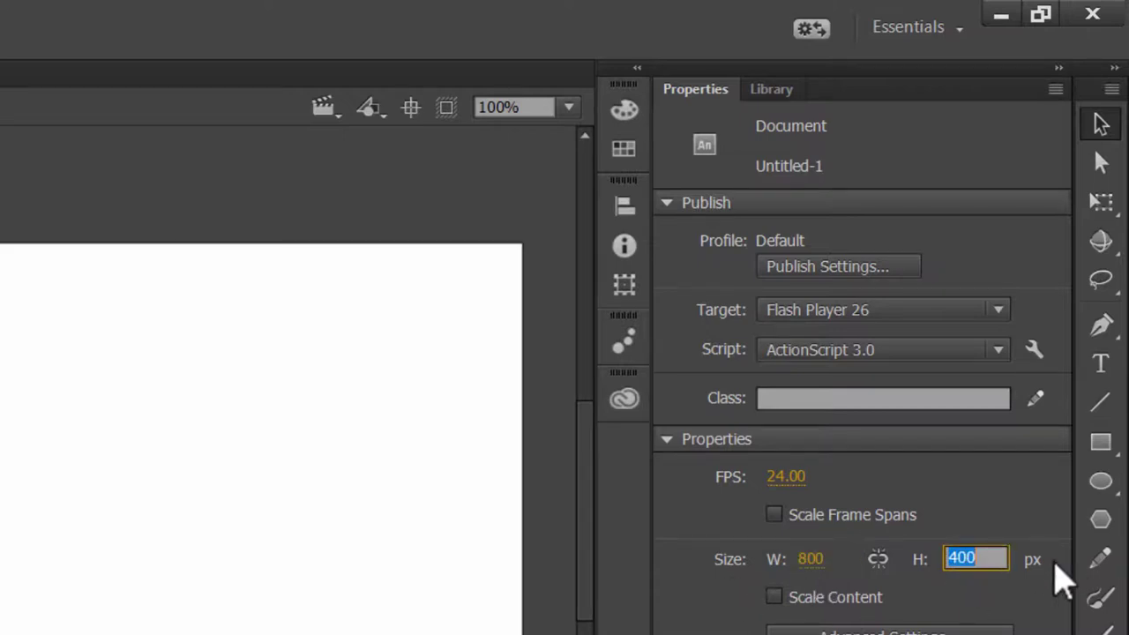
{"action": "key", "text": "BackSpace"}
{"action": "key", "text": "Return"}
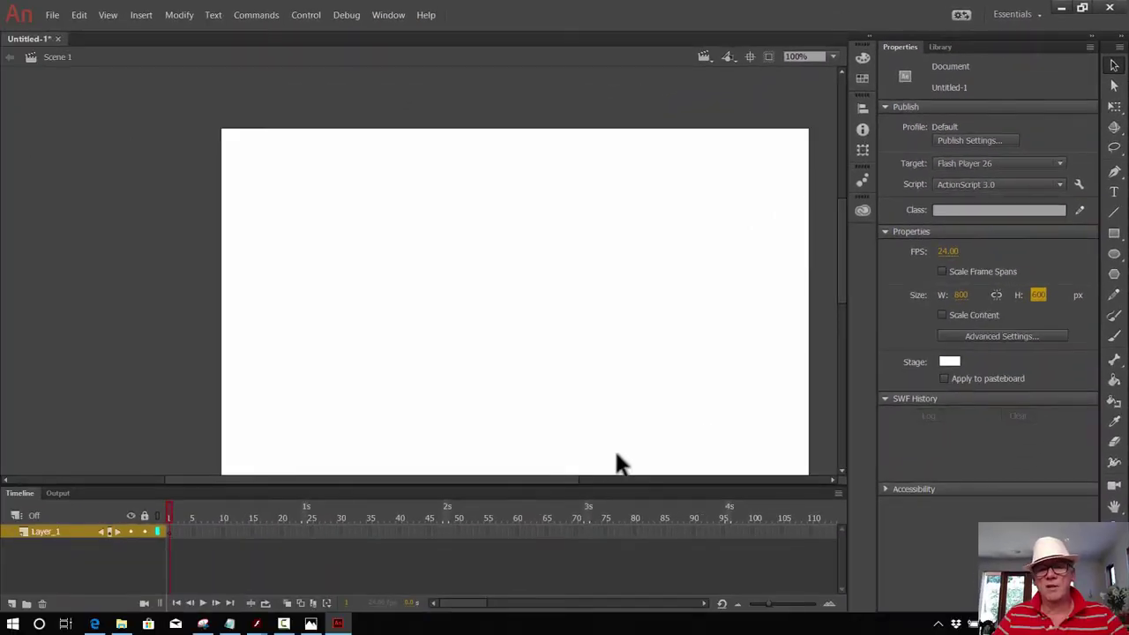
- Set the view magnification to 80%
{"action": "left_click_drag", "start_coordinate": [532, 481], "coordinate": [564, 487]}
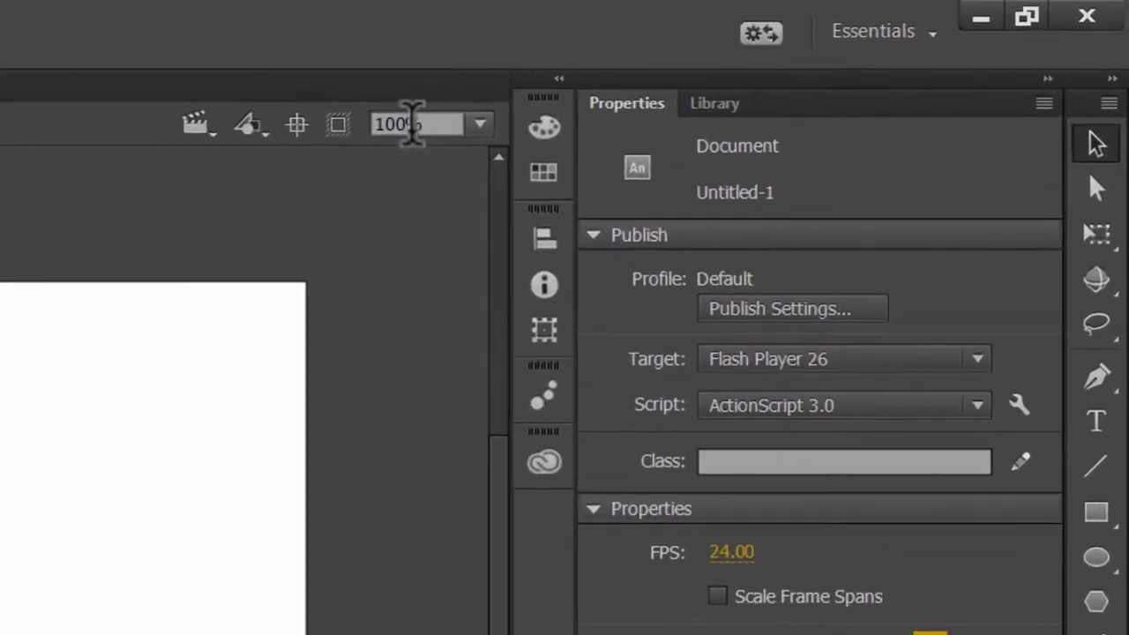
{"action": "left_click", "coordinate": [628, 86]}
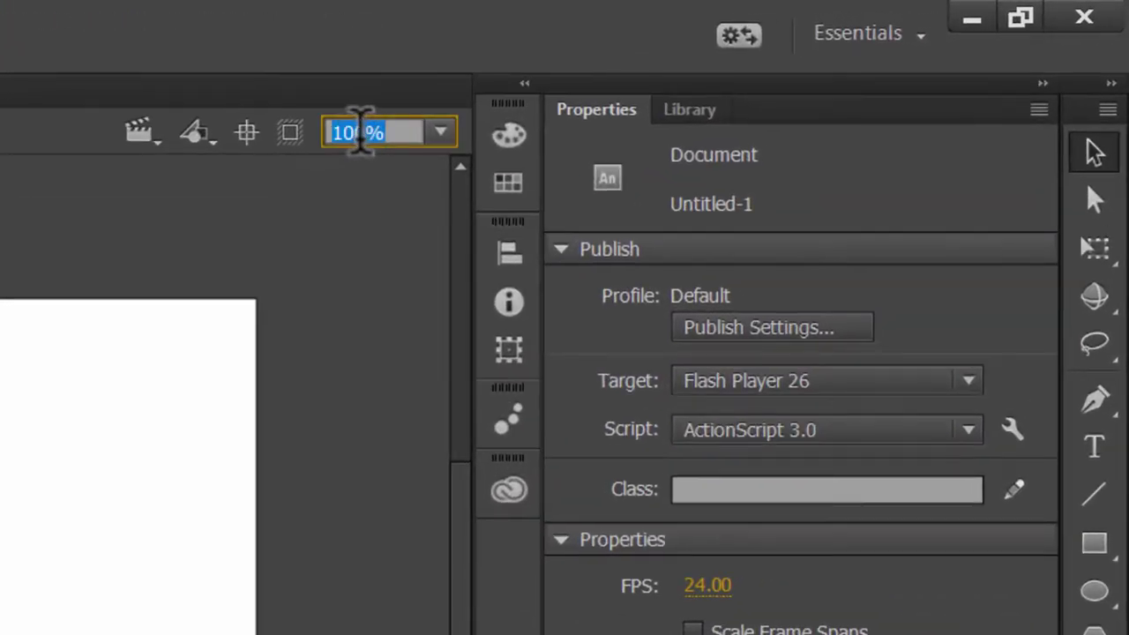
{"action": "left_click", "coordinate": [623, 86]}
{"action": "key", "text": "BackSpace"}
{"action": "key", "text": "BackSpace"}
{"action": "key", "text": "BackSpace"}
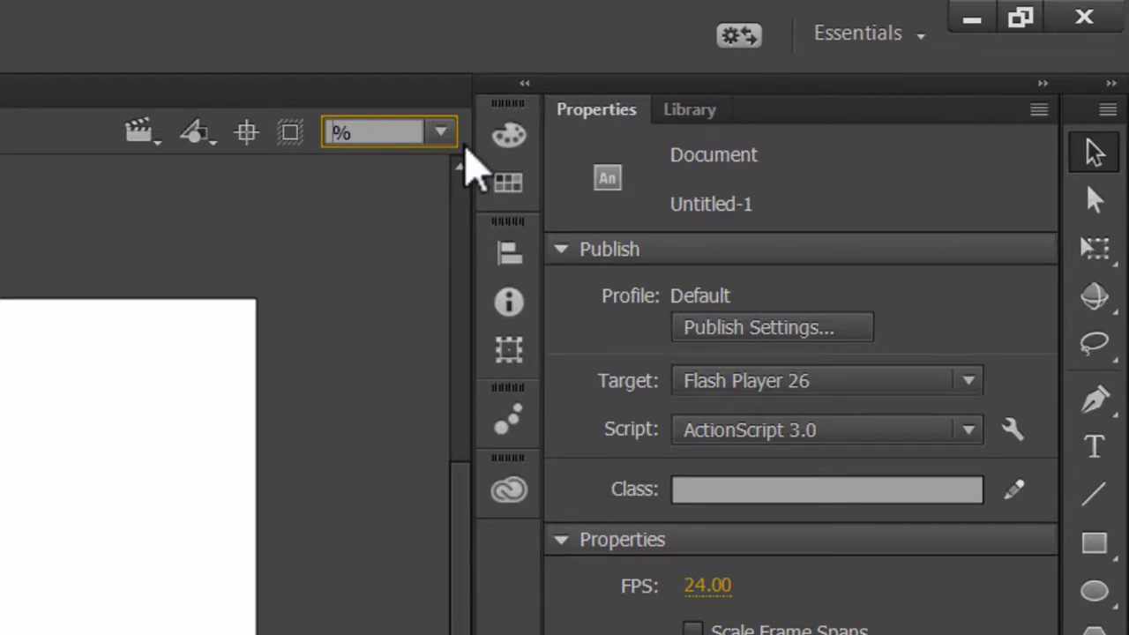
{"action": "type", "text": "80"}
{"action": "key", "text": "Return"}
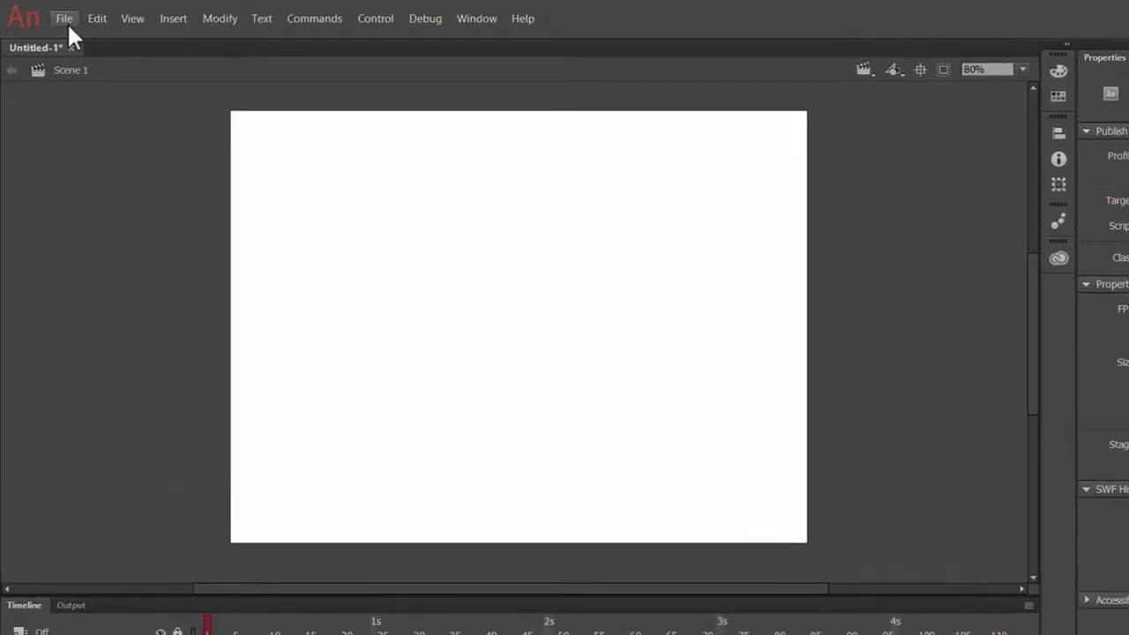
- Import PirateBoat300pixPNG.fw.png onto the stage
{"action": "left_click", "coordinate": [52, 15]}
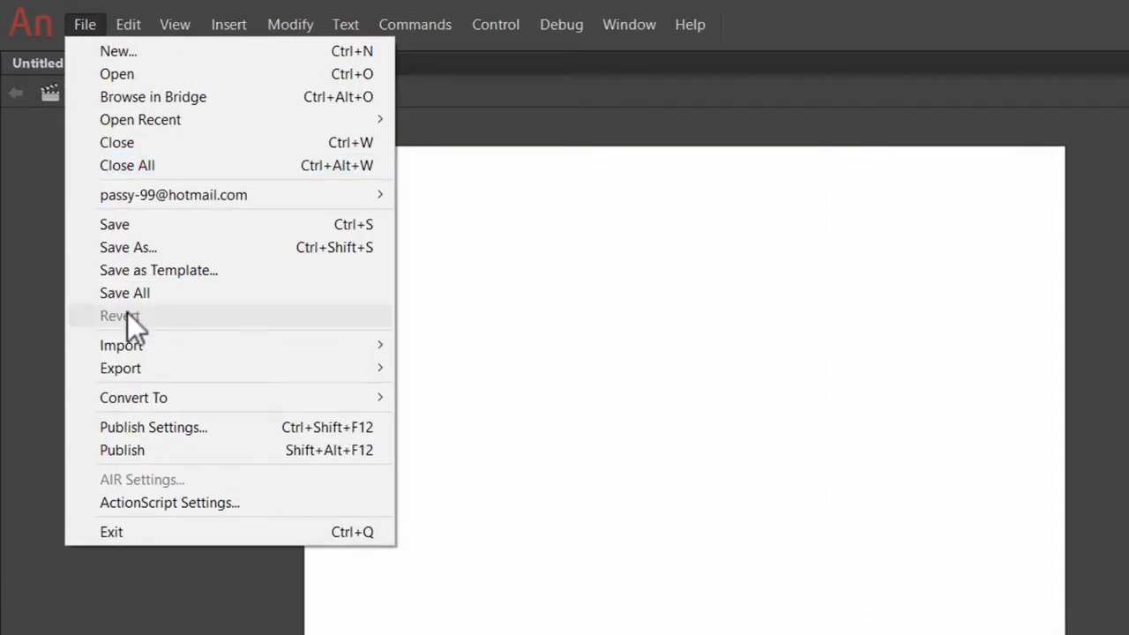
{"action": "mouse_move", "coordinate": [331, 347]}
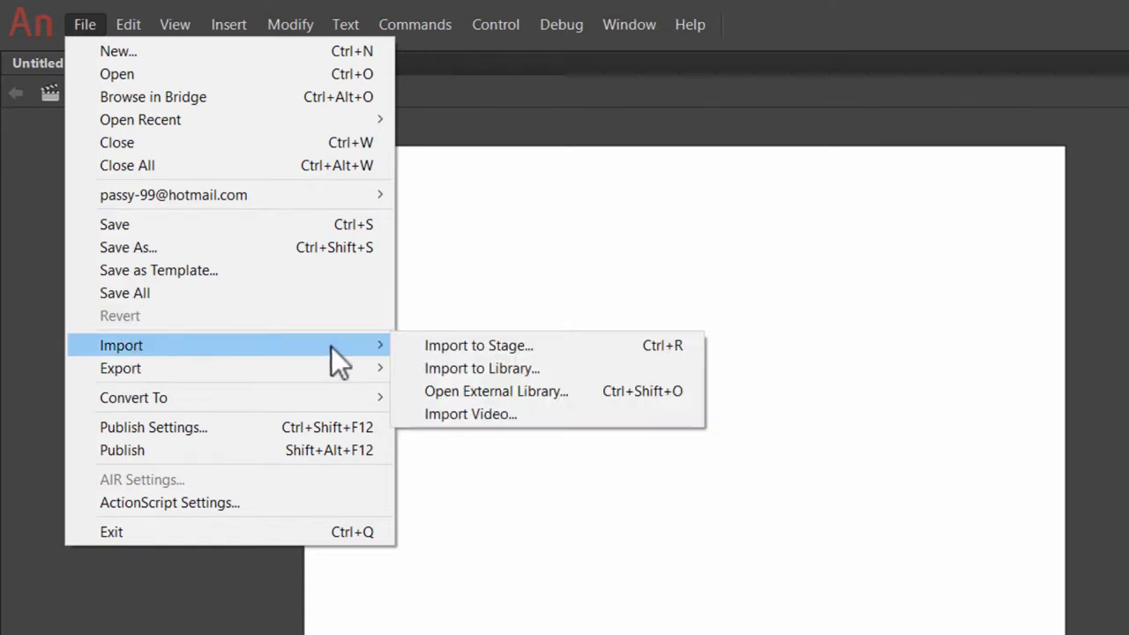
{"action": "left_click", "coordinate": [471, 342]}
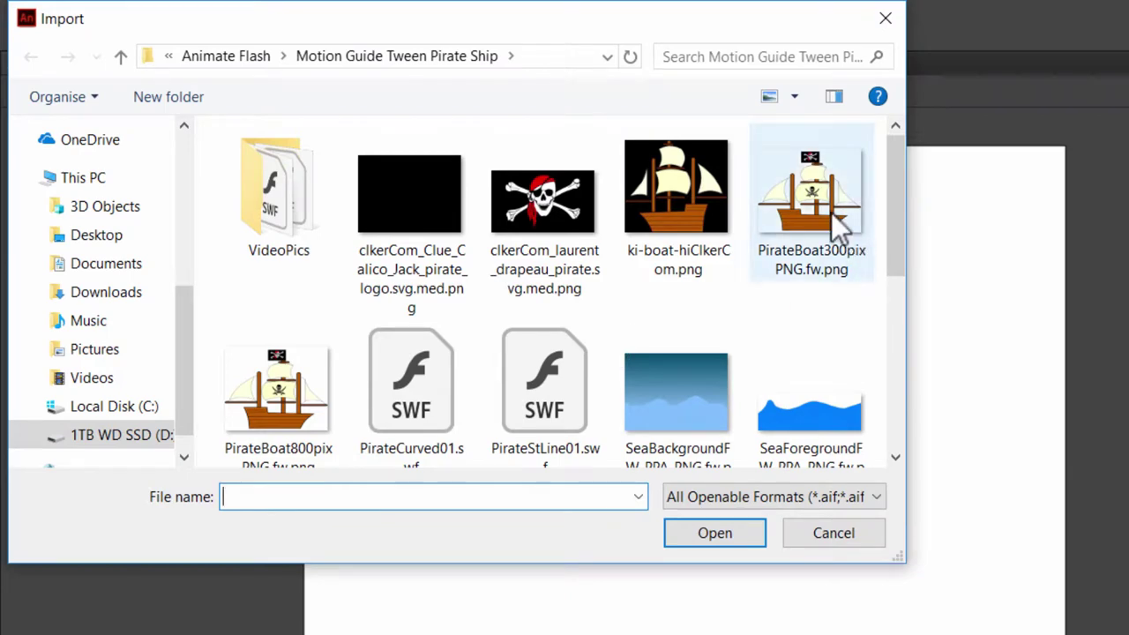
{"action": "left_click", "coordinate": [830, 212]}
{"action": "left_click", "coordinate": [719, 527]}
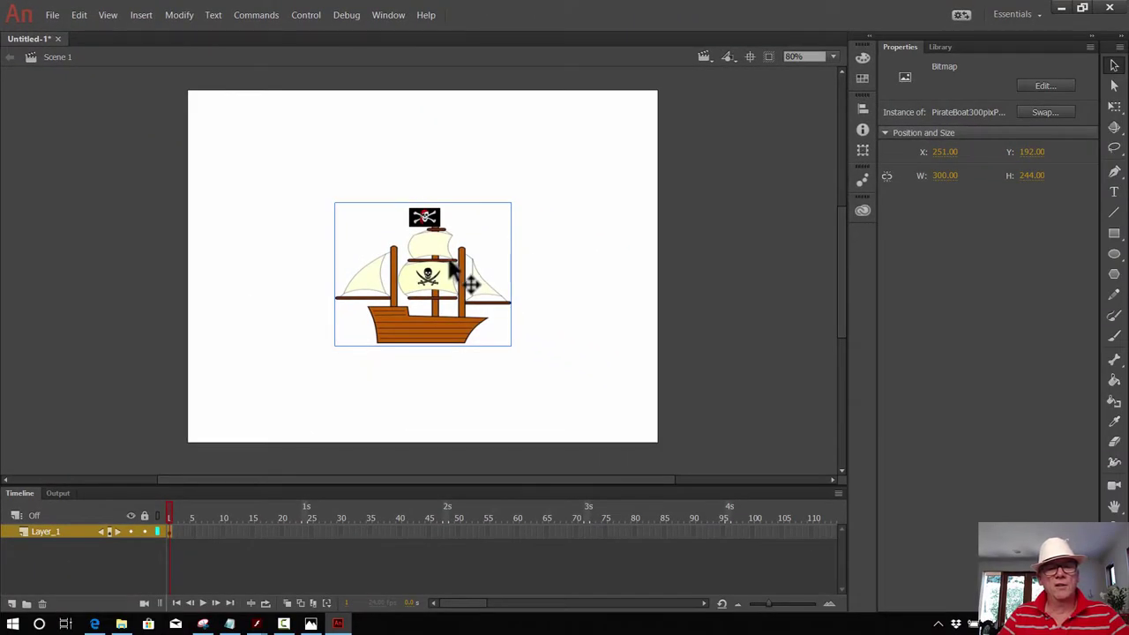
- Start converting the ship image to a symbol and prepare to name it PirateShip
{"action": "right_click", "coordinate": [433, 261]}
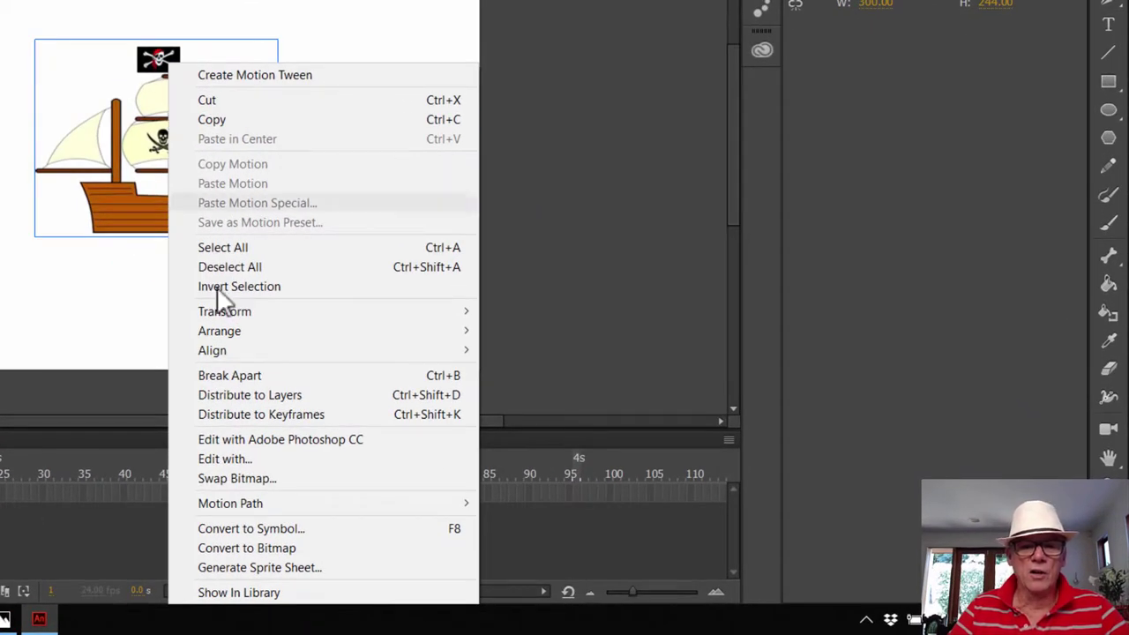
{"action": "left_click", "coordinate": [231, 525]}
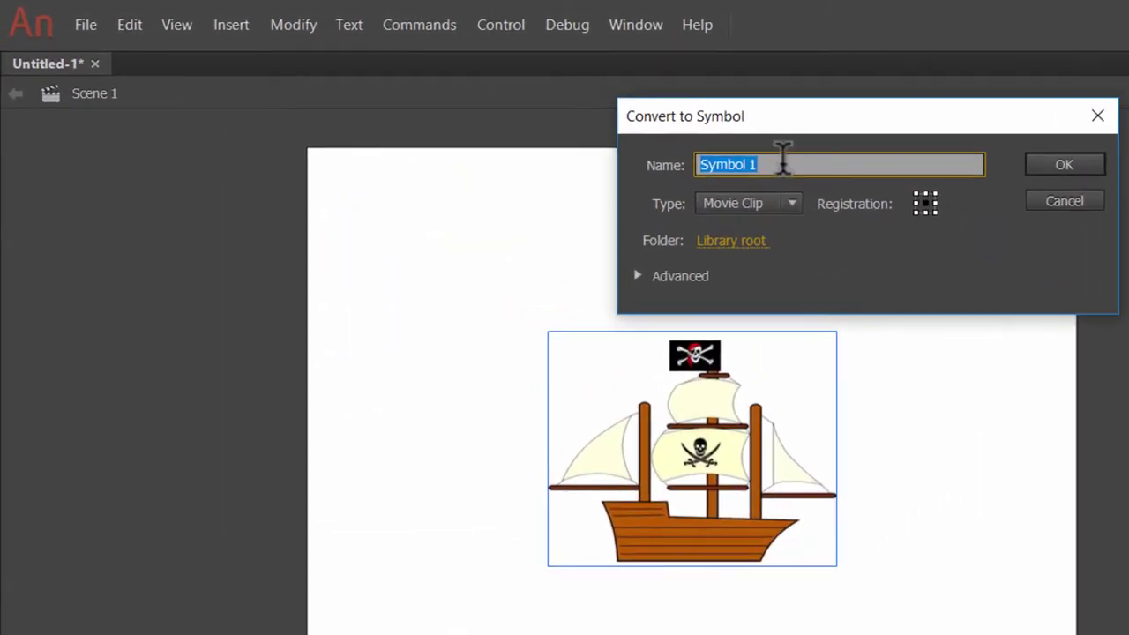
{"action": "left_click", "coordinate": [783, 159]}
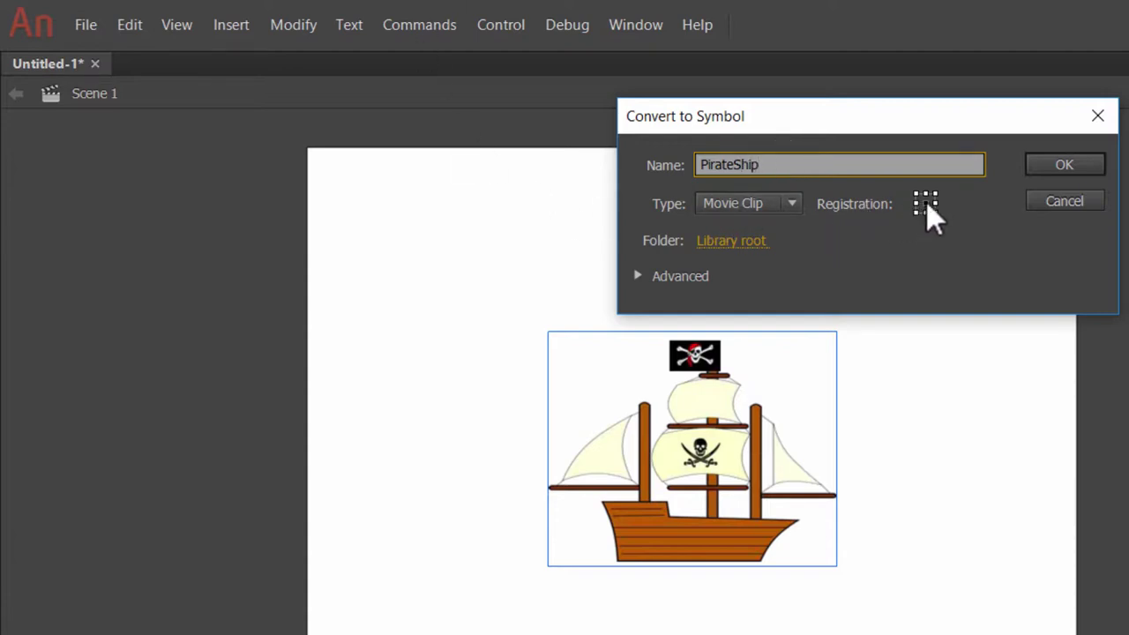
- Create the PirateShip movie clip and check the symbol and bitmap in the Library
{"action": "left_click", "coordinate": [1065, 165]}
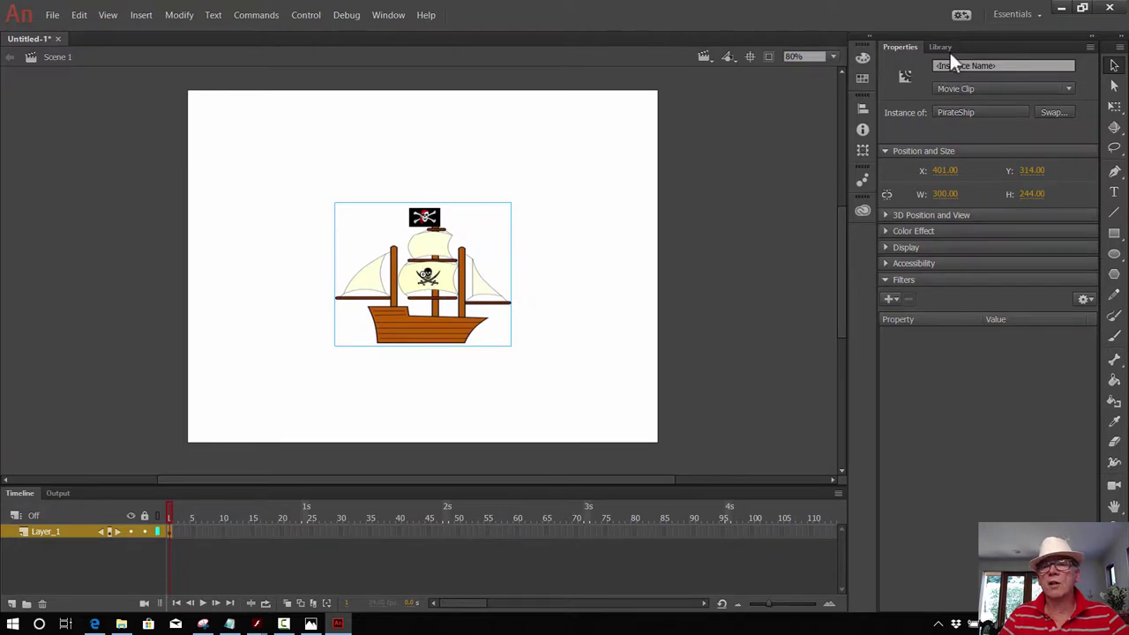
{"action": "left_click", "coordinate": [940, 49]}
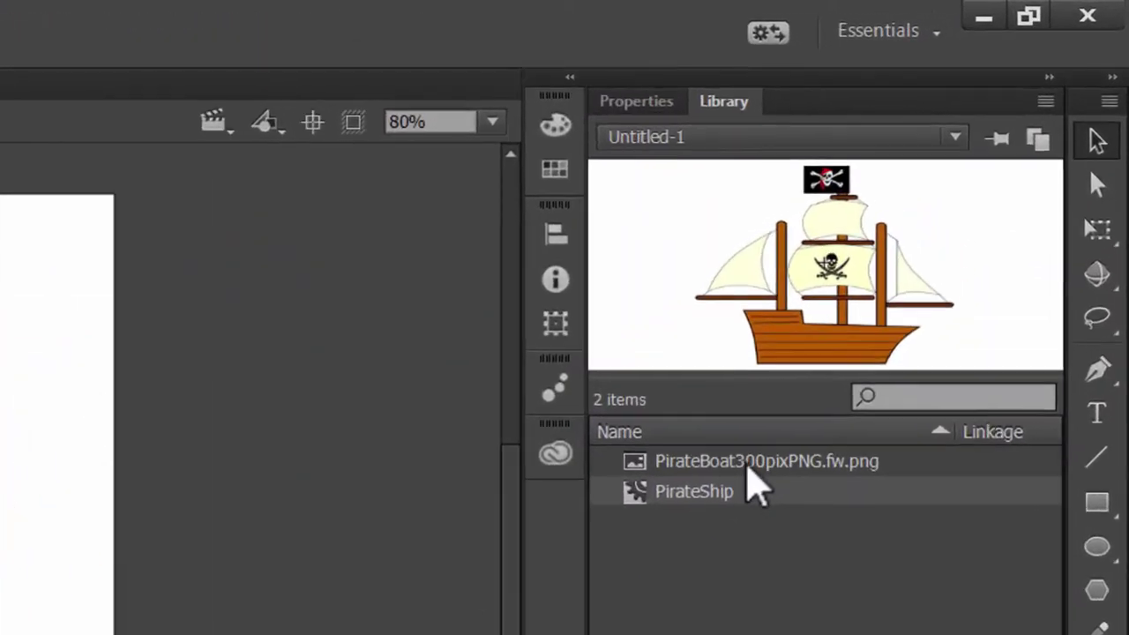
{"action": "left_click", "coordinate": [748, 466]}
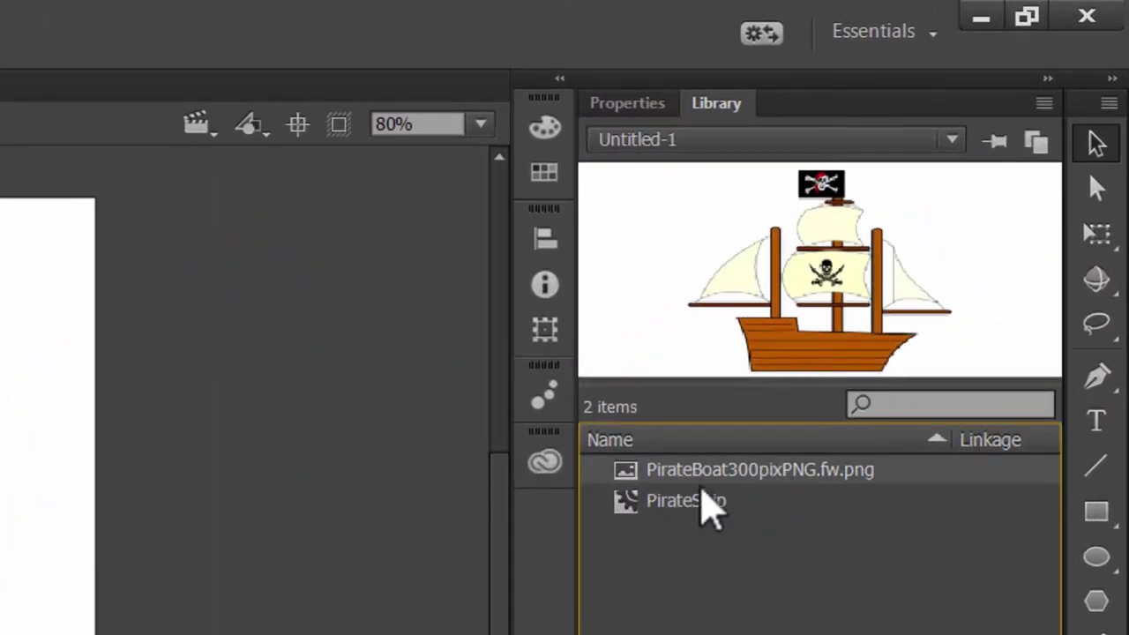
{"action": "left_click", "coordinate": [697, 503]}
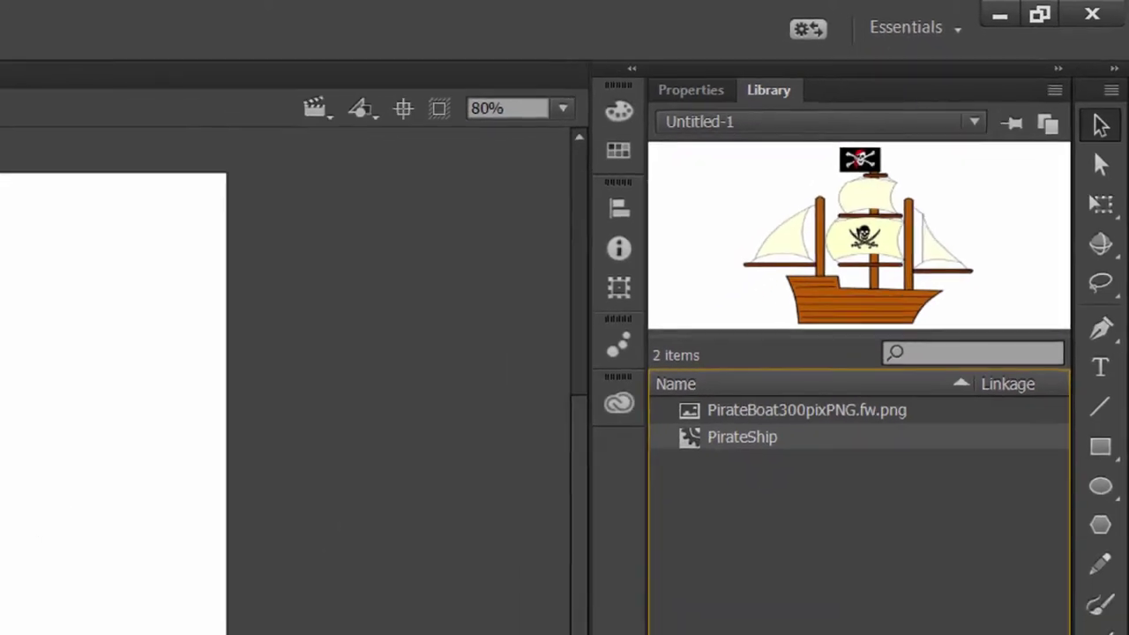
- Drag test PirateShip instances onto the stage and delete them again
{"action": "left_click_drag", "start_coordinate": [742, 436], "coordinate": [432, 247]}
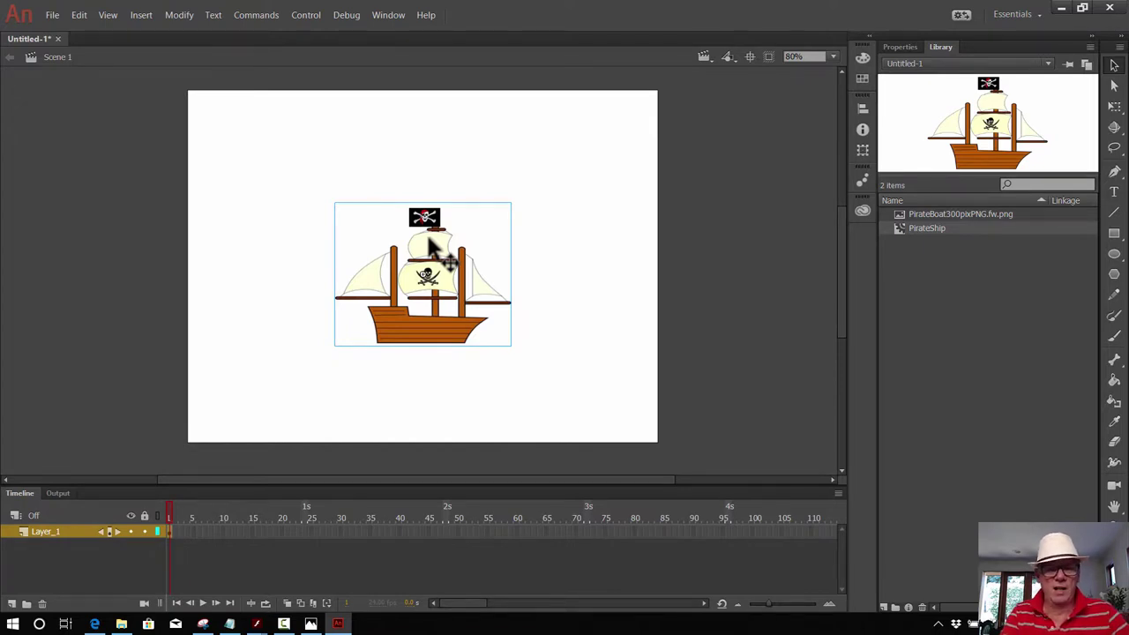
{"action": "key", "text": "Delete"}
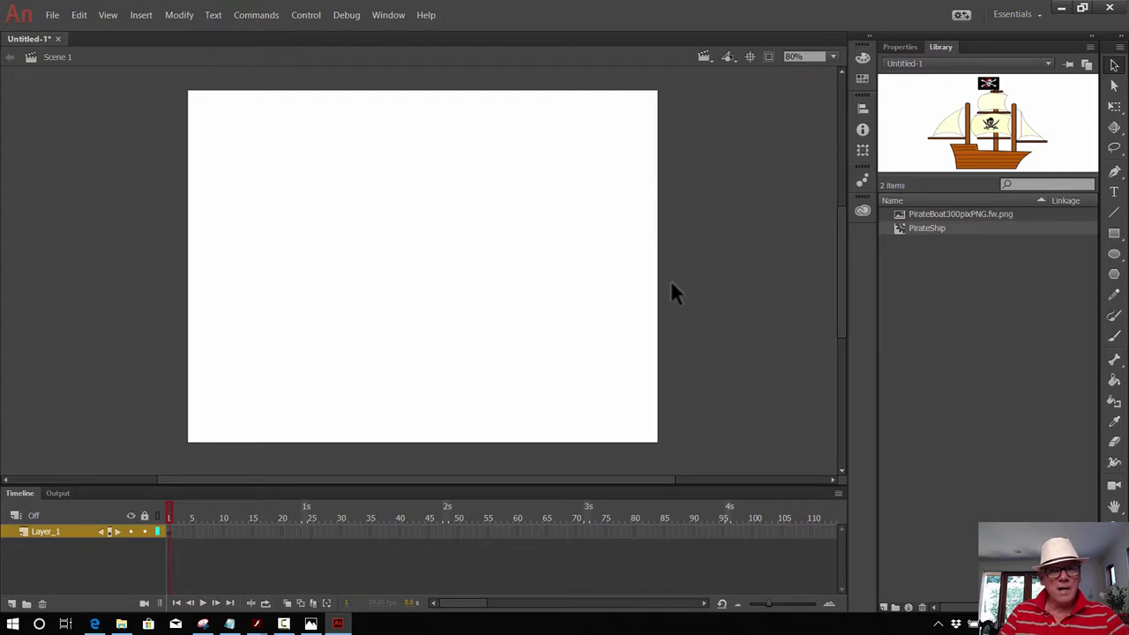
{"action": "left_click", "coordinate": [918, 227]}
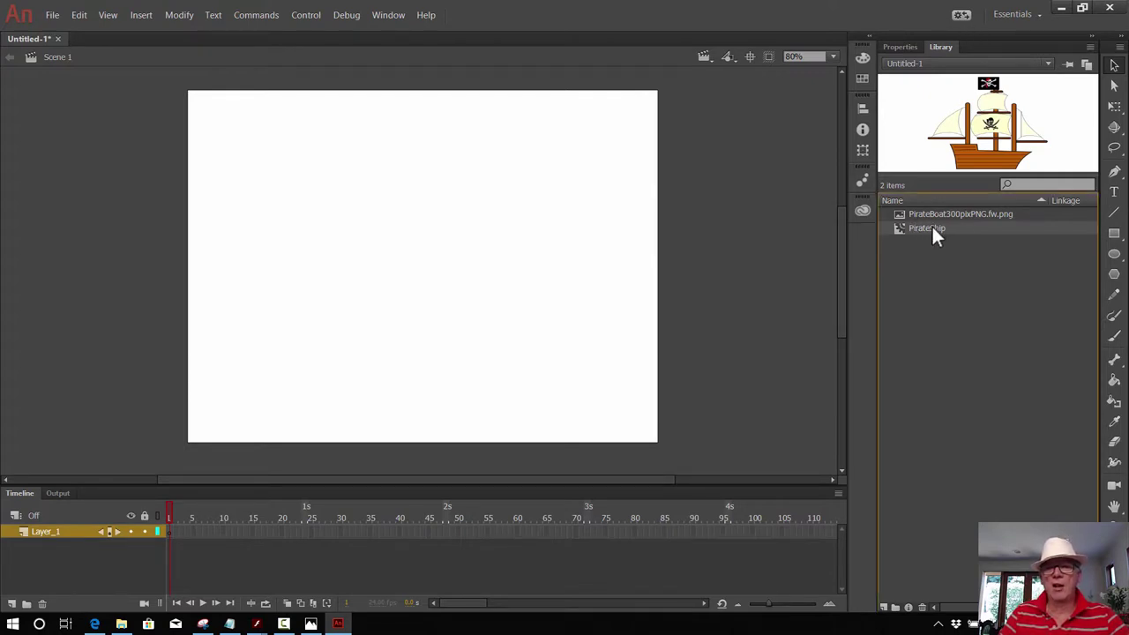
{"action": "left_click_drag", "start_coordinate": [609, 247], "coordinate": [446, 255]}
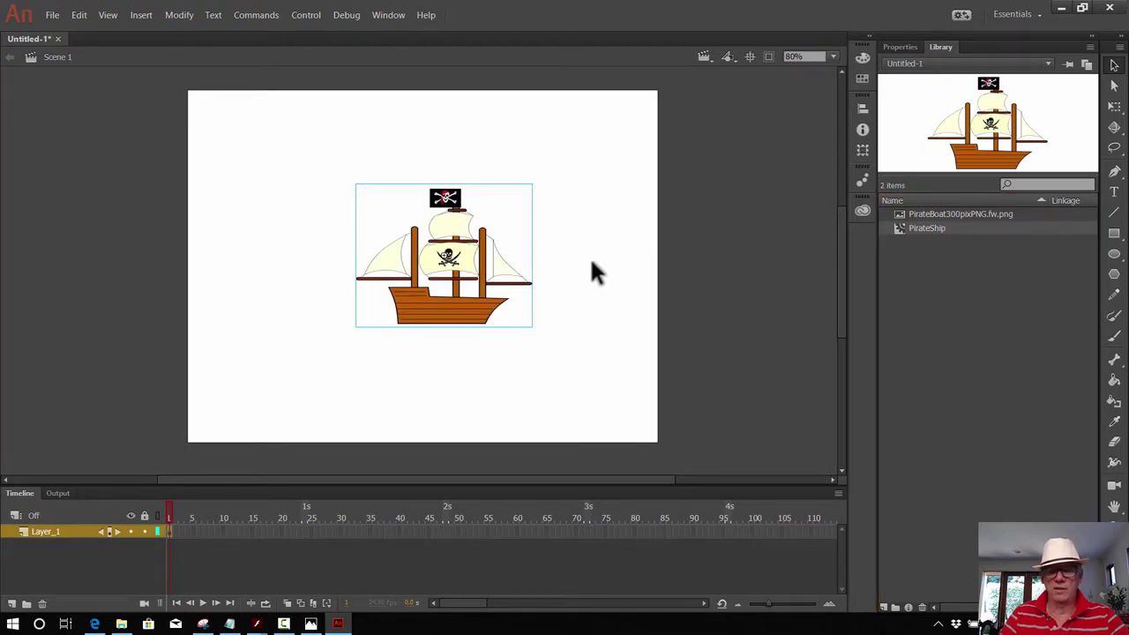
{"action": "key", "text": "Delete"}
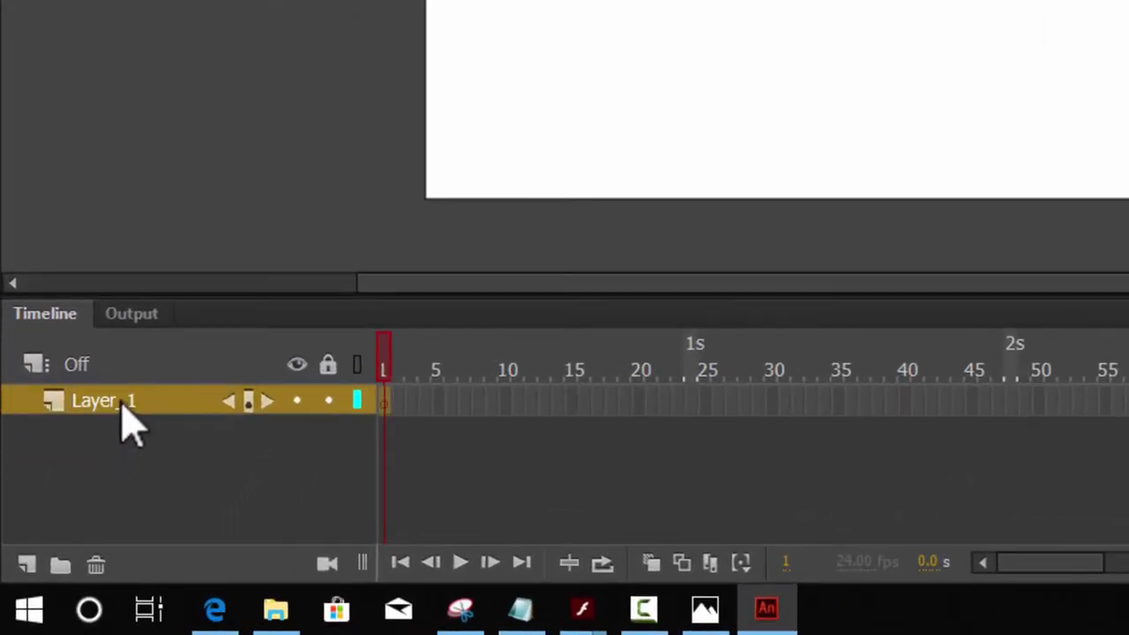
- Rename Layer_1 to SeaBackground
{"action": "double_click", "coordinate": [129, 403]}
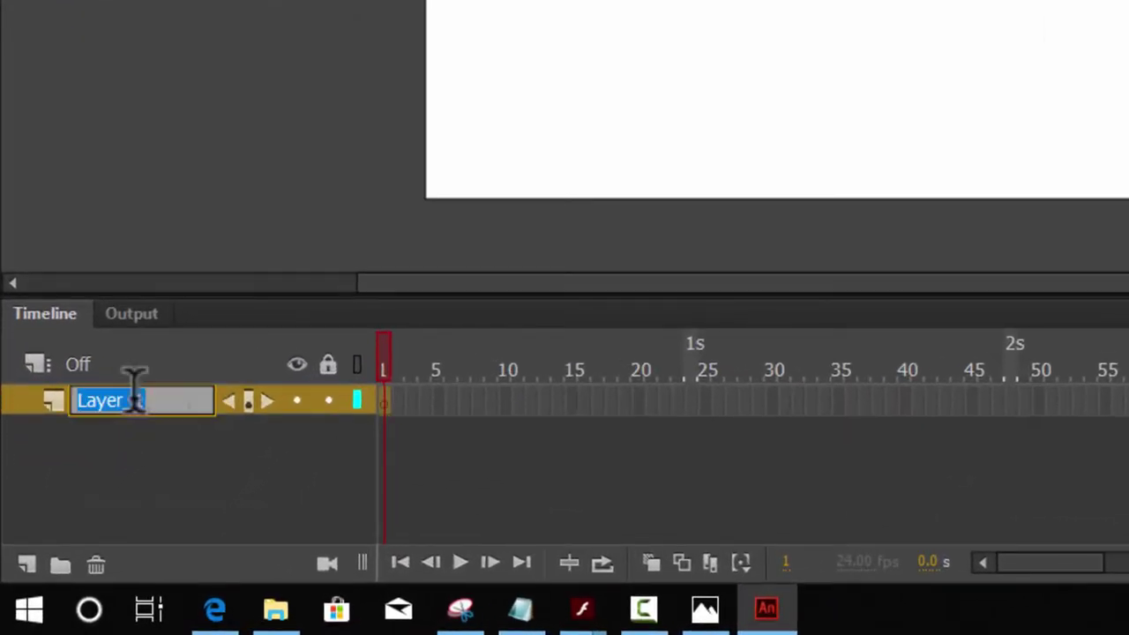
{"action": "key", "text": "BackSpace"}
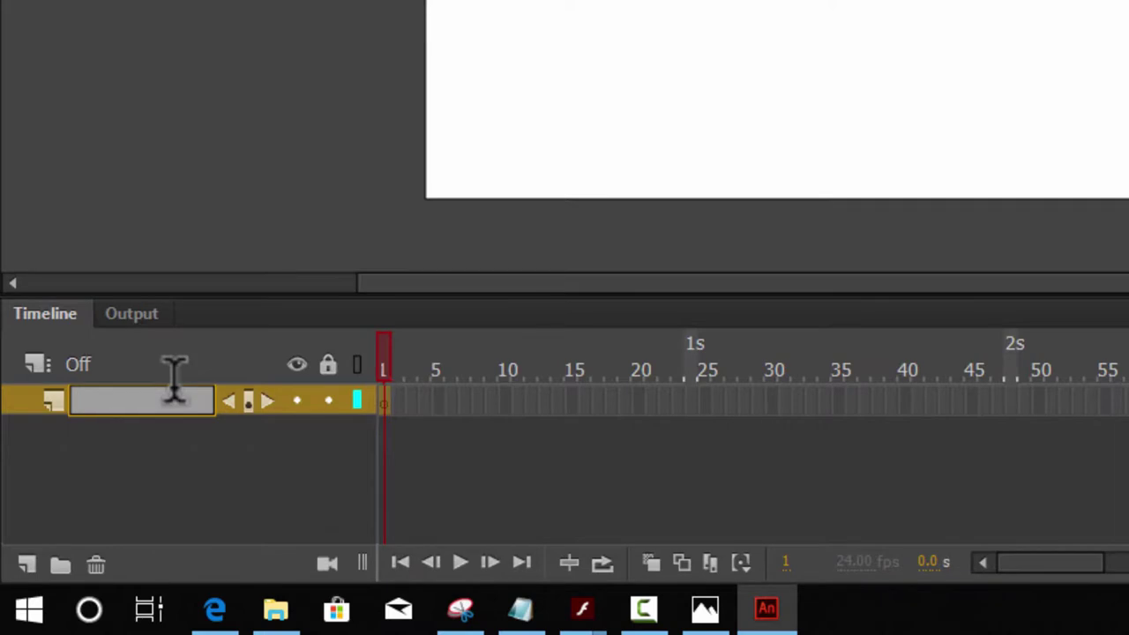
{"action": "type", "text": "SeaBackground"}
{"action": "key", "text": "Return"}
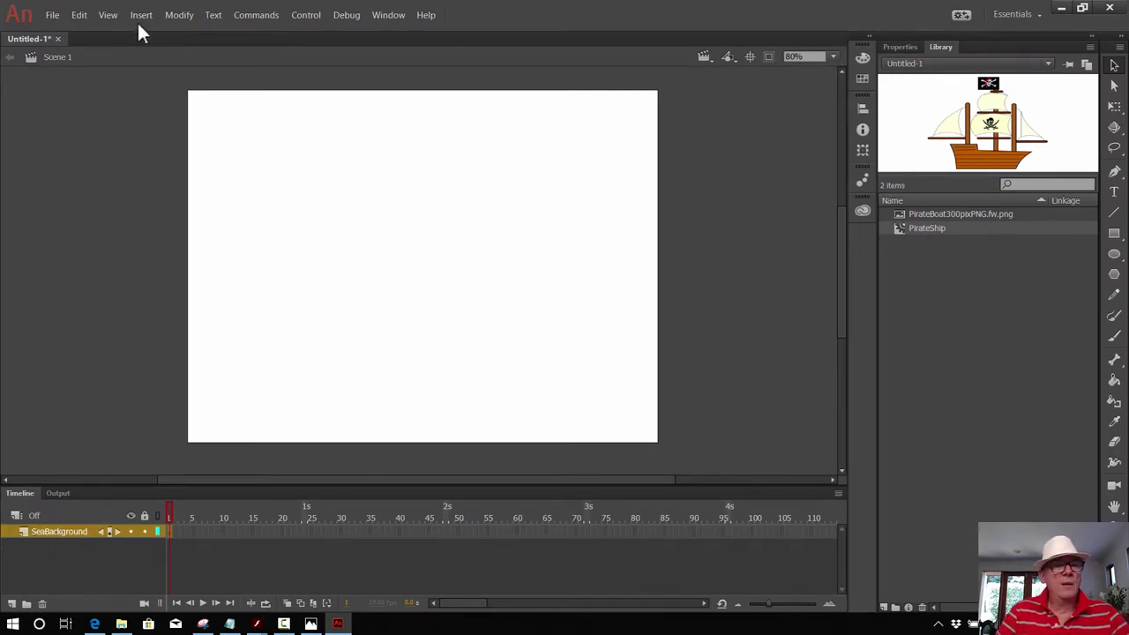
- Import SeaBackgroundFW_PPA_PNG.fw.png onto the stage and shift it up to cover the stage
{"action": "left_click", "coordinate": [52, 15]}
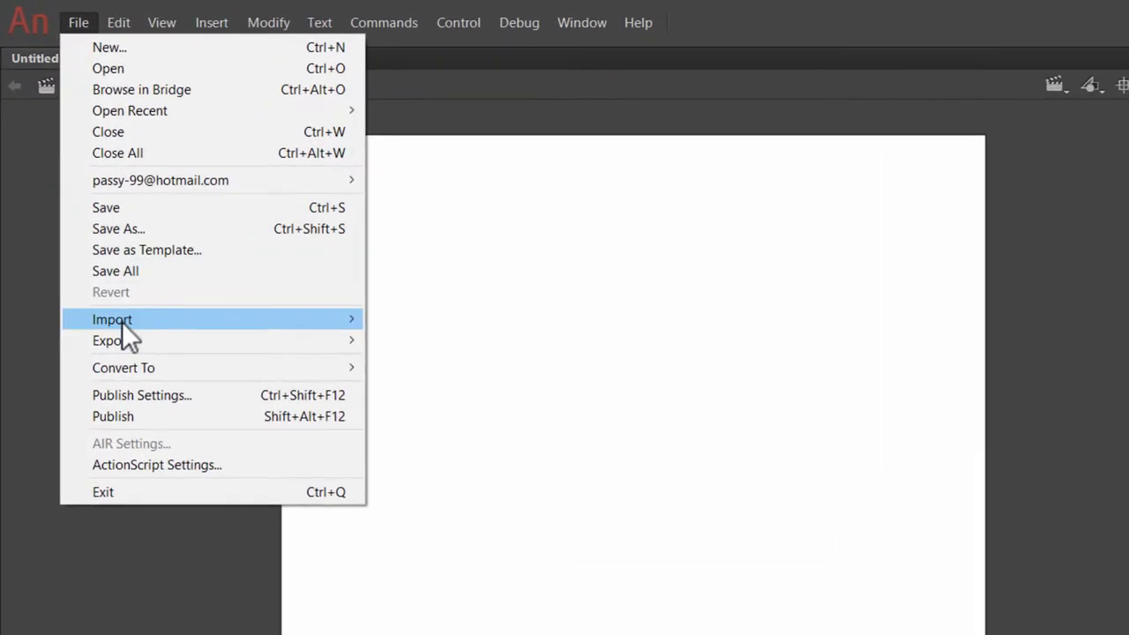
{"action": "mouse_move", "coordinate": [107, 282]}
{"action": "left_click", "coordinate": [377, 278]}
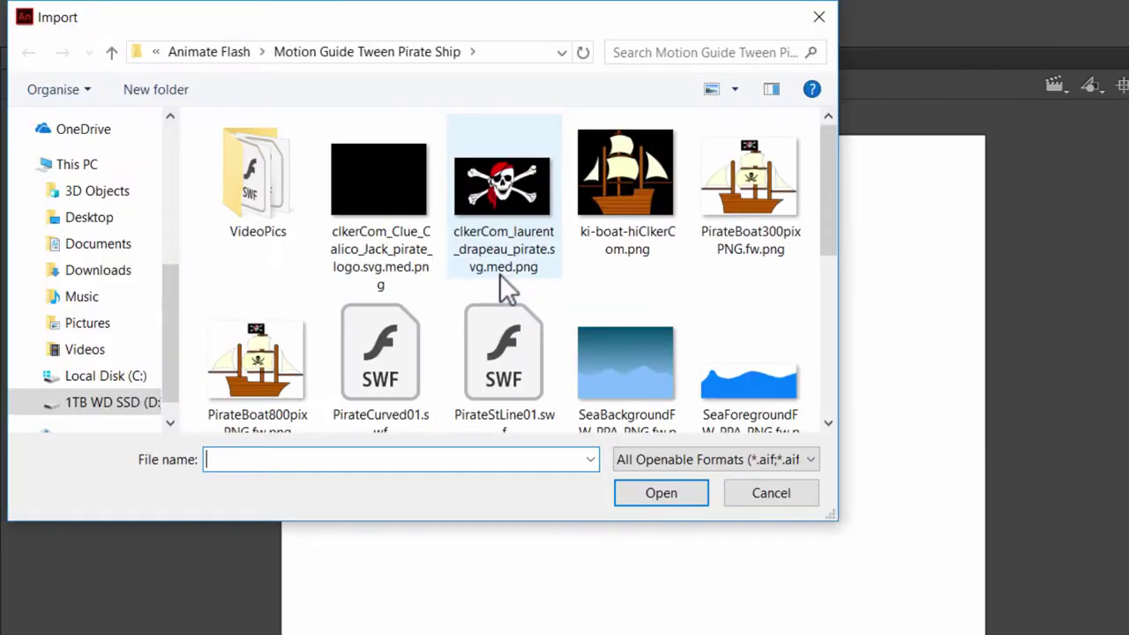
{"action": "left_click", "coordinate": [631, 365]}
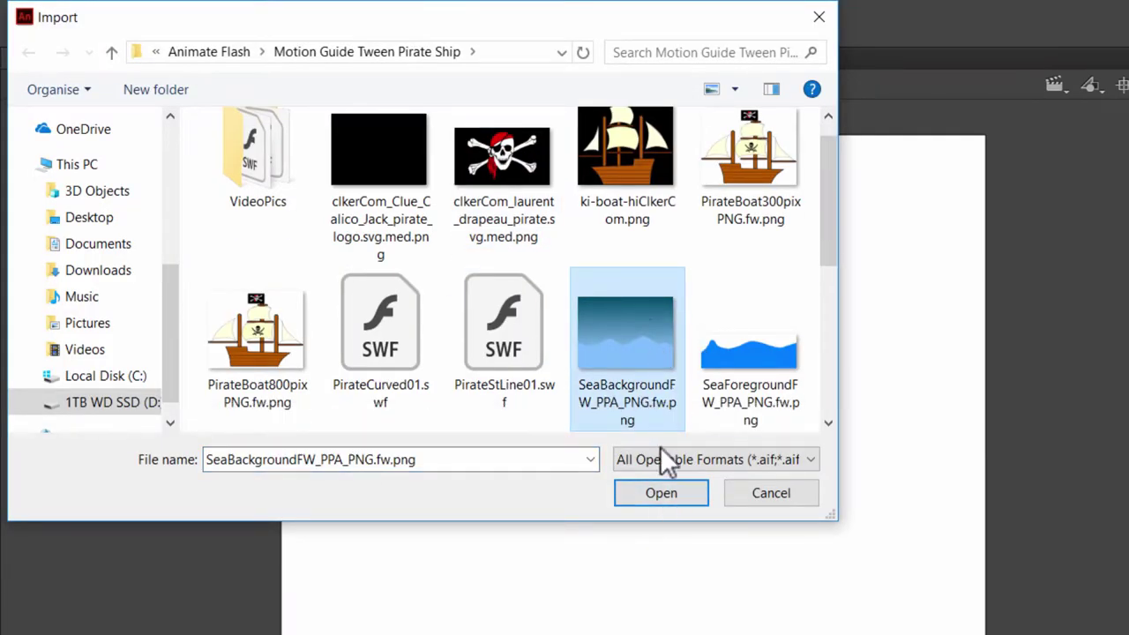
{"action": "left_click", "coordinate": [658, 490]}
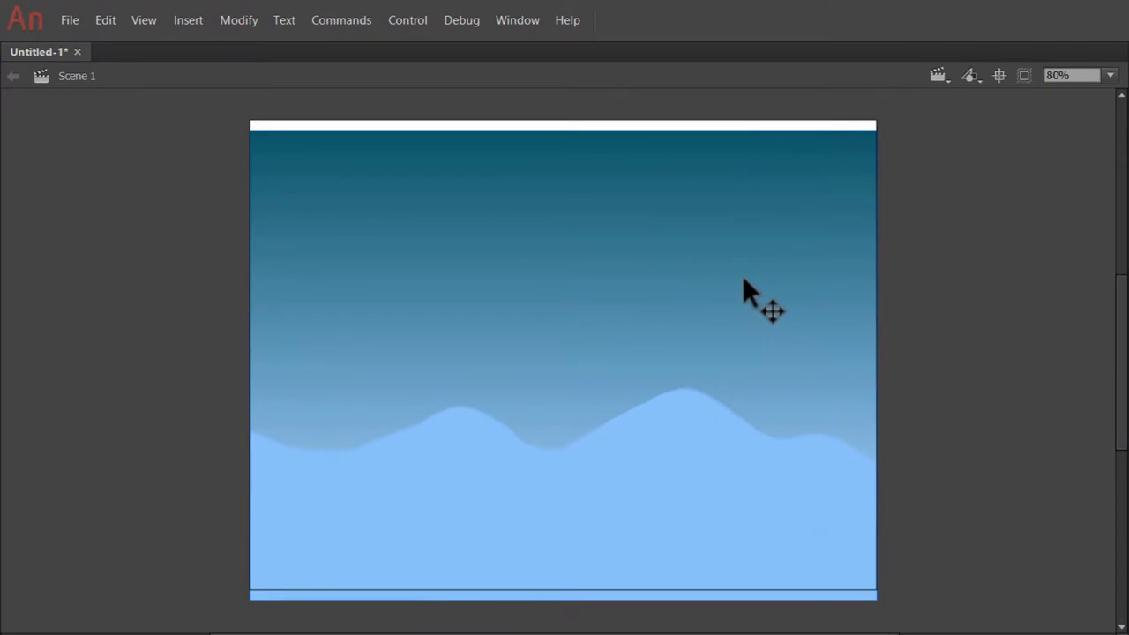
{"action": "left_click_drag", "start_coordinate": [743, 279], "coordinate": [749, 263]}
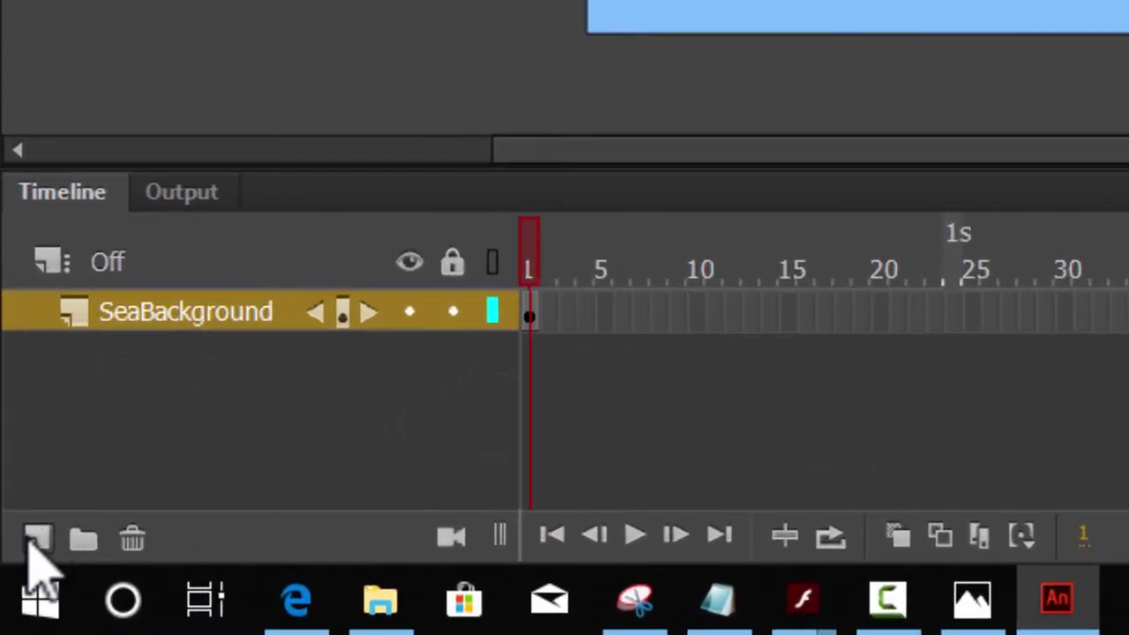
- Add a new layer above SeaBackground and name it Ship
{"action": "left_click", "coordinate": [24, 572]}
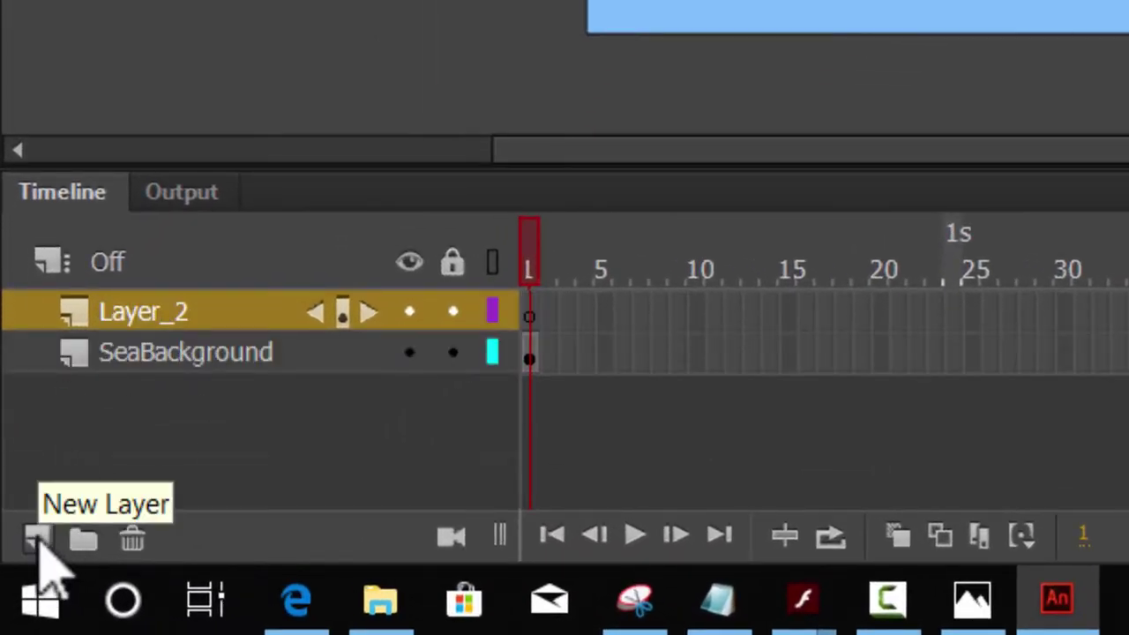
{"action": "double_click", "coordinate": [168, 318]}
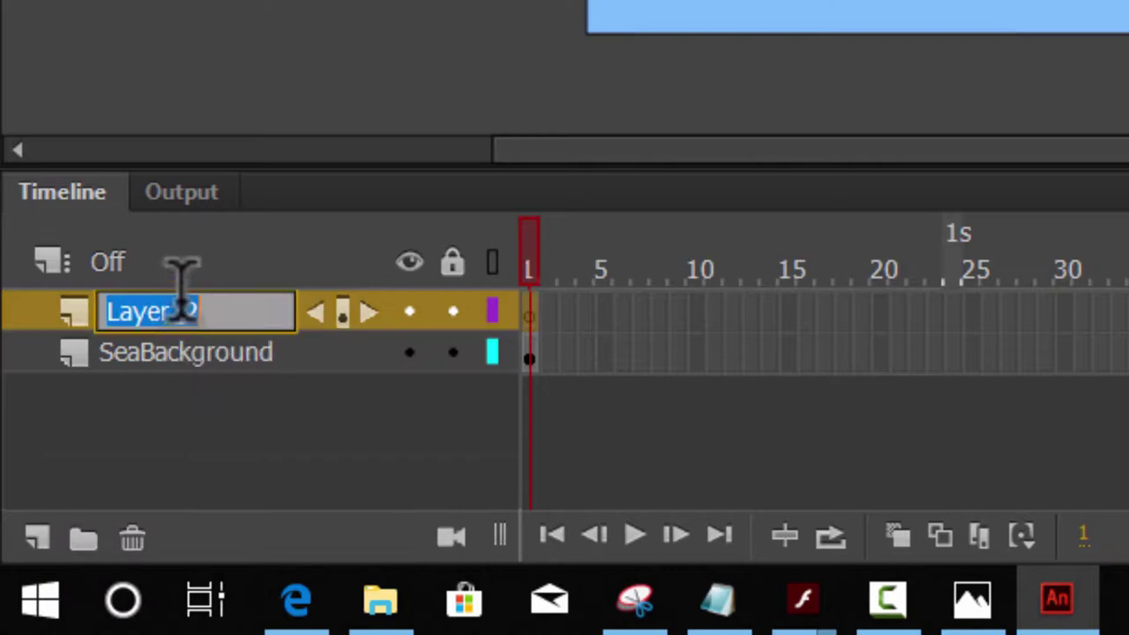
{"action": "key", "text": "BackSpace"}
{"action": "type", "text": "S"}
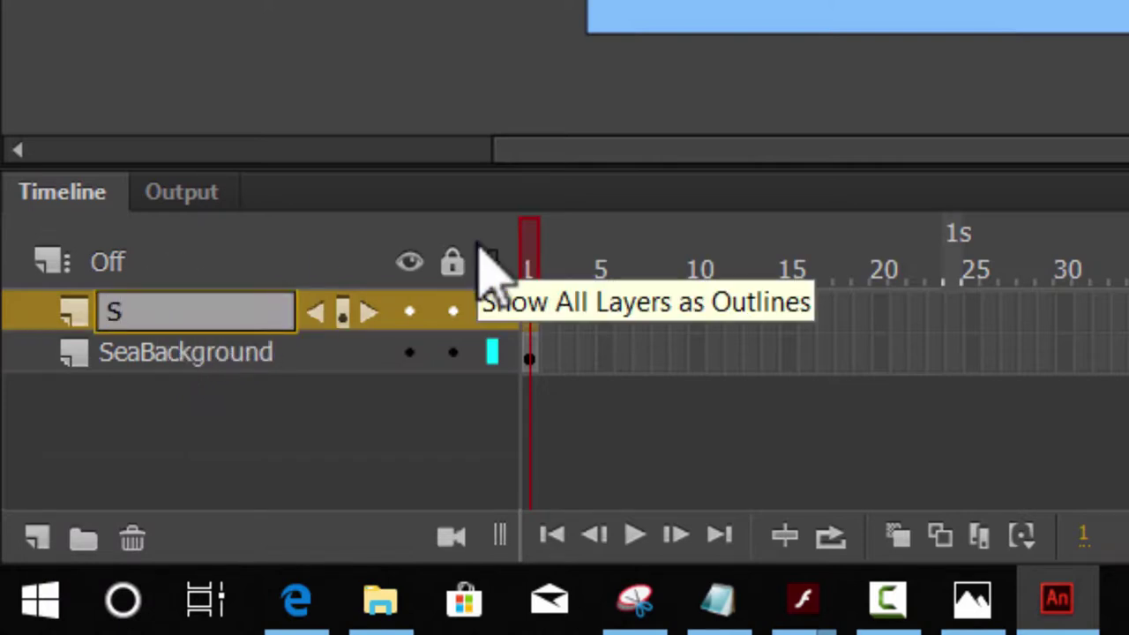
{"action": "type", "text": "hip"}
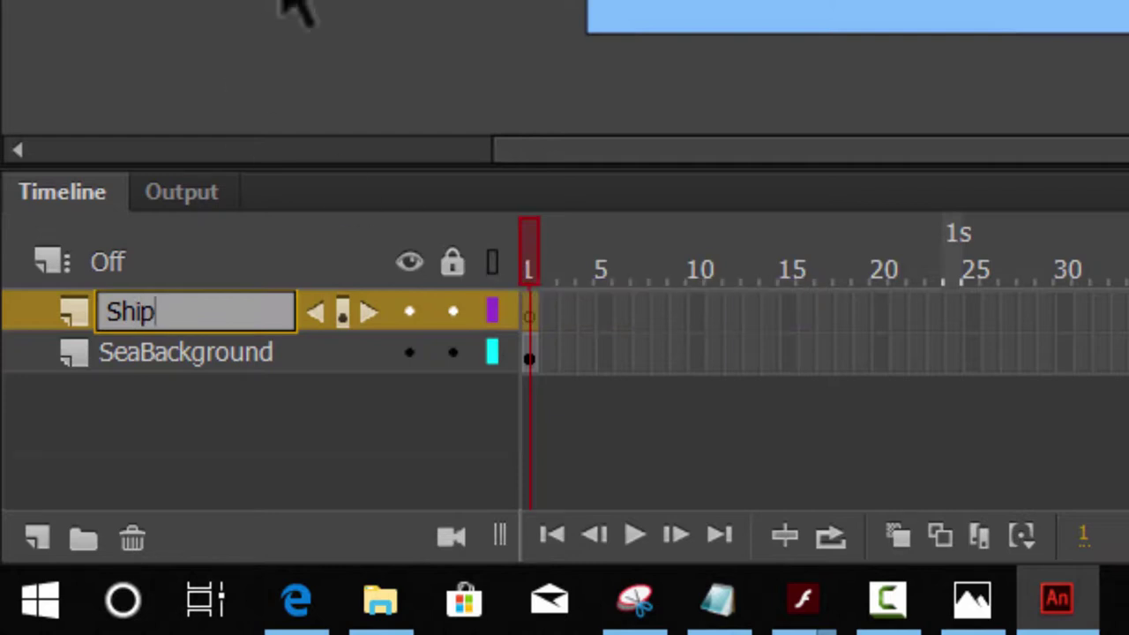
{"action": "key", "text": "Return"}
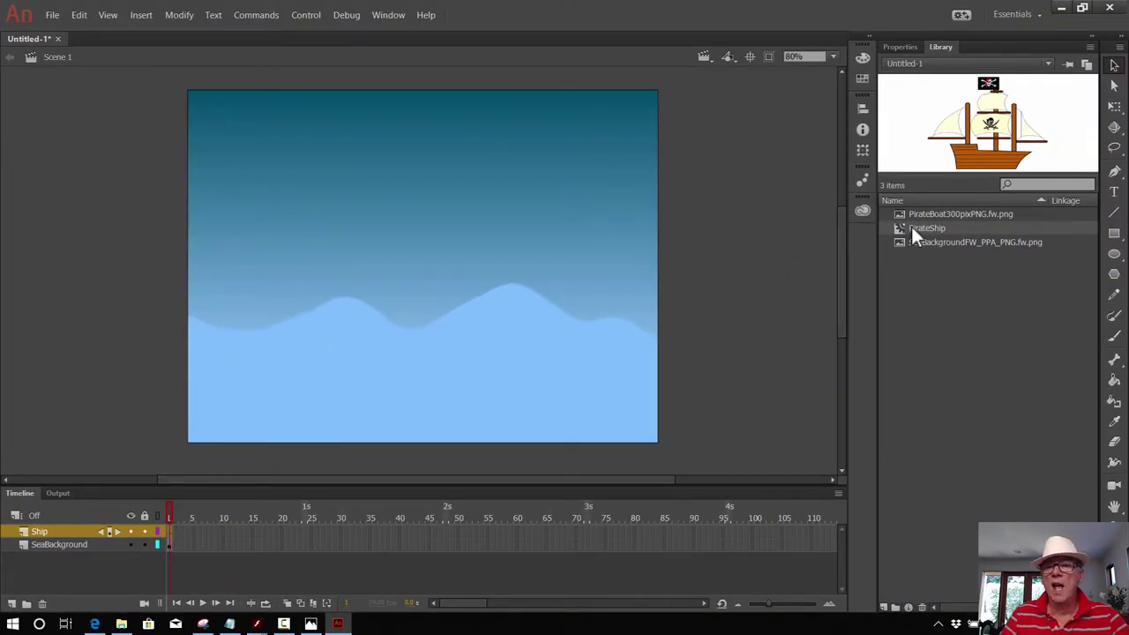
- Drag a PirateShip instance from the Library onto the pasteboard left of the stage
{"action": "left_click_drag", "start_coordinate": [920, 226], "coordinate": [137, 285]}
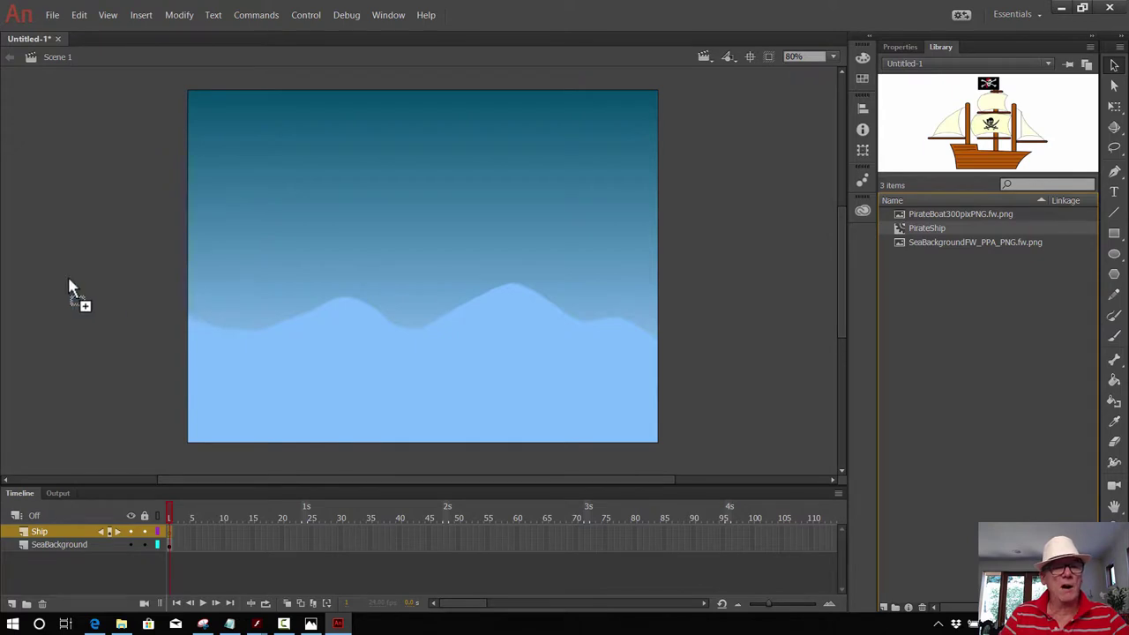
{"action": "left_click_drag", "start_coordinate": [67, 281], "coordinate": [57, 284]}
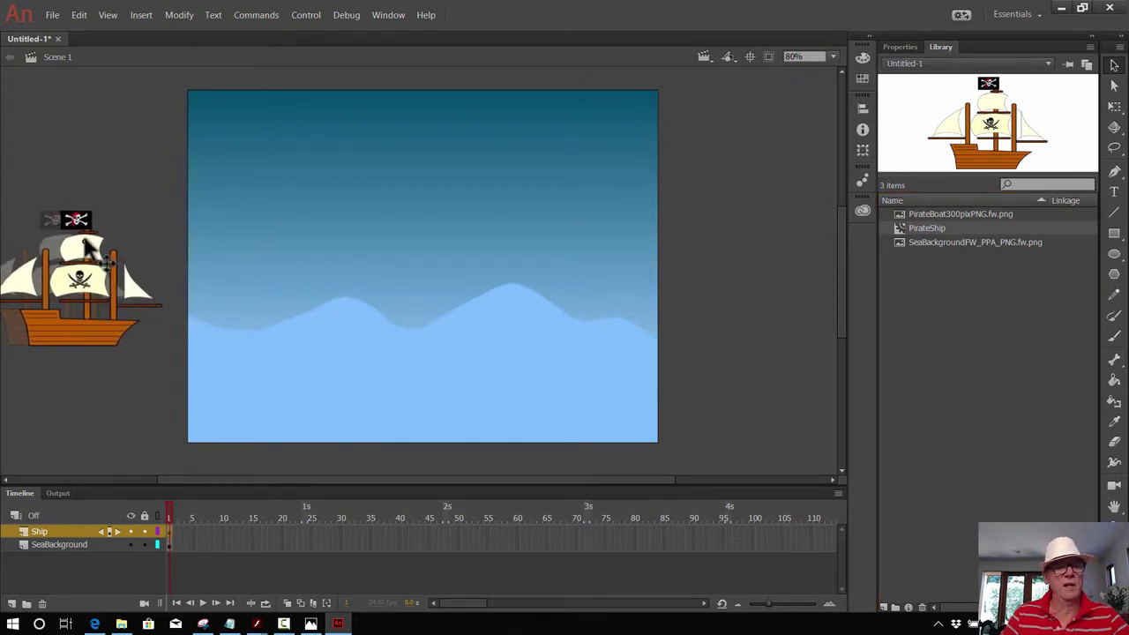
{"action": "left_click_drag", "start_coordinate": [76, 245], "coordinate": [93, 237]}
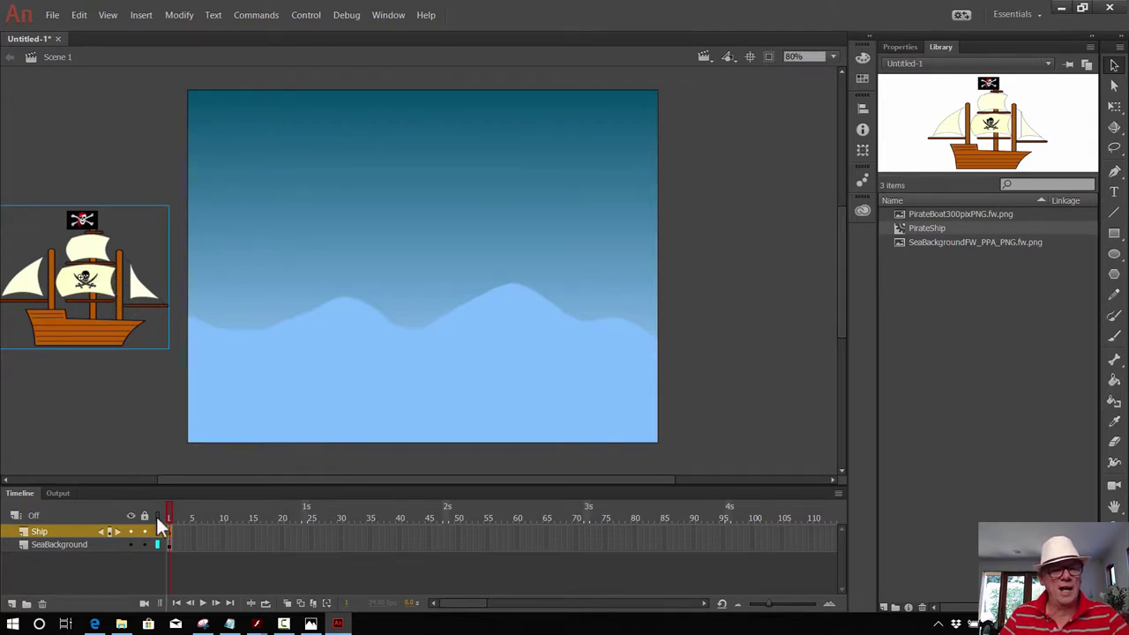
- Keyframe Ship and extend SeaBackground at frame 100, then move the ship past the stage's right edge
{"action": "left_click_drag", "start_coordinate": [161, 523], "coordinate": [170, 529]}
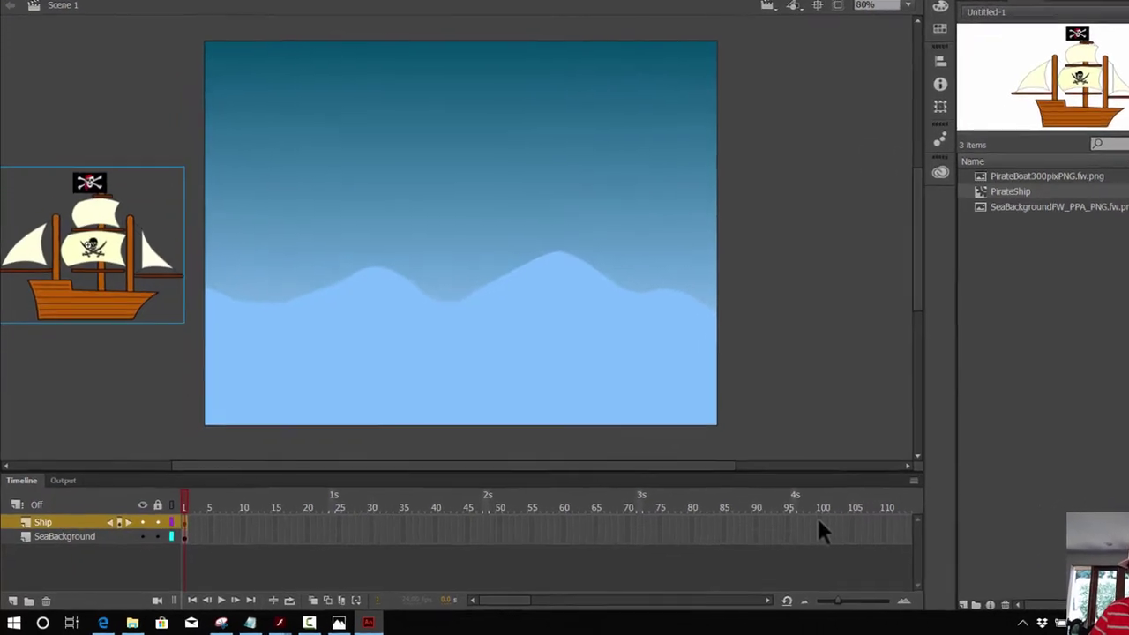
{"action": "left_click", "coordinate": [753, 531]}
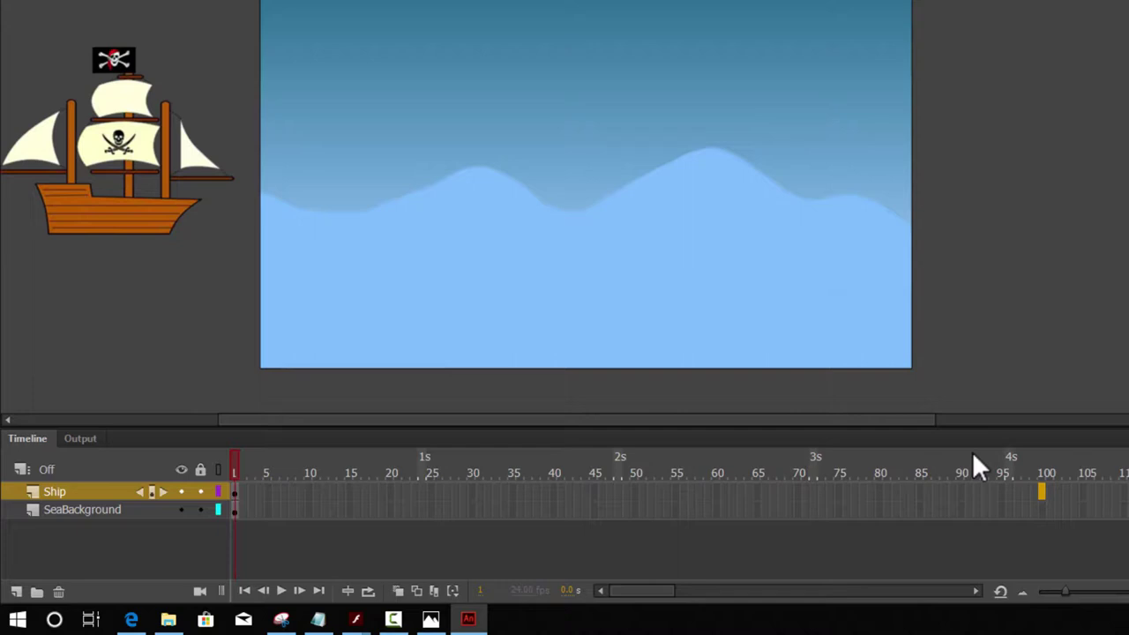
{"action": "key", "text": "F6"}
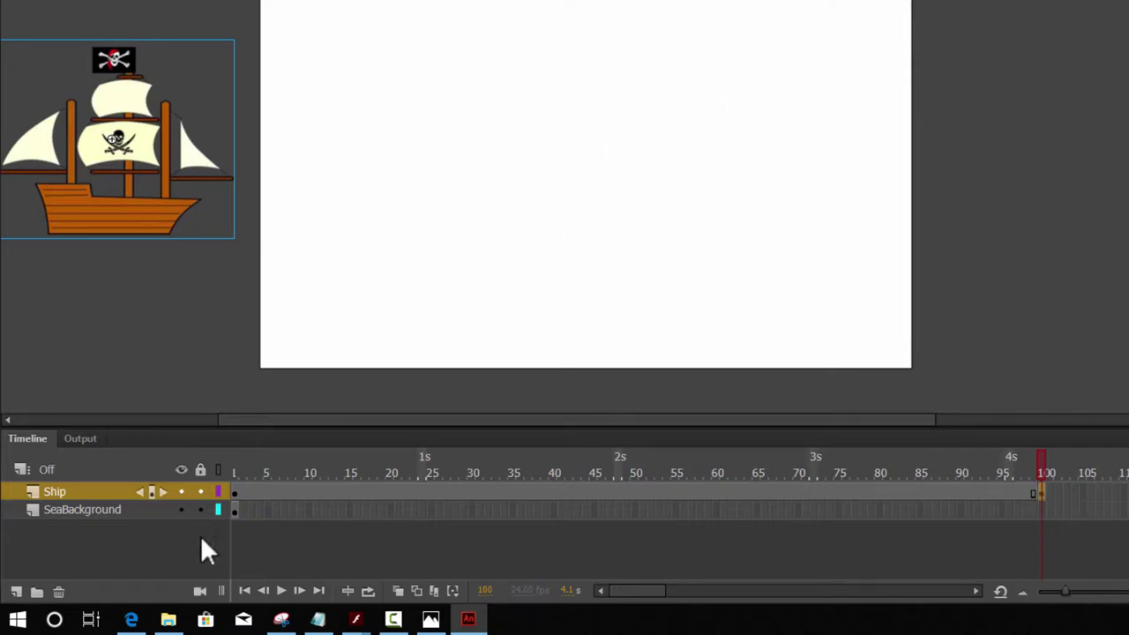
{"action": "left_click", "coordinate": [1041, 510]}
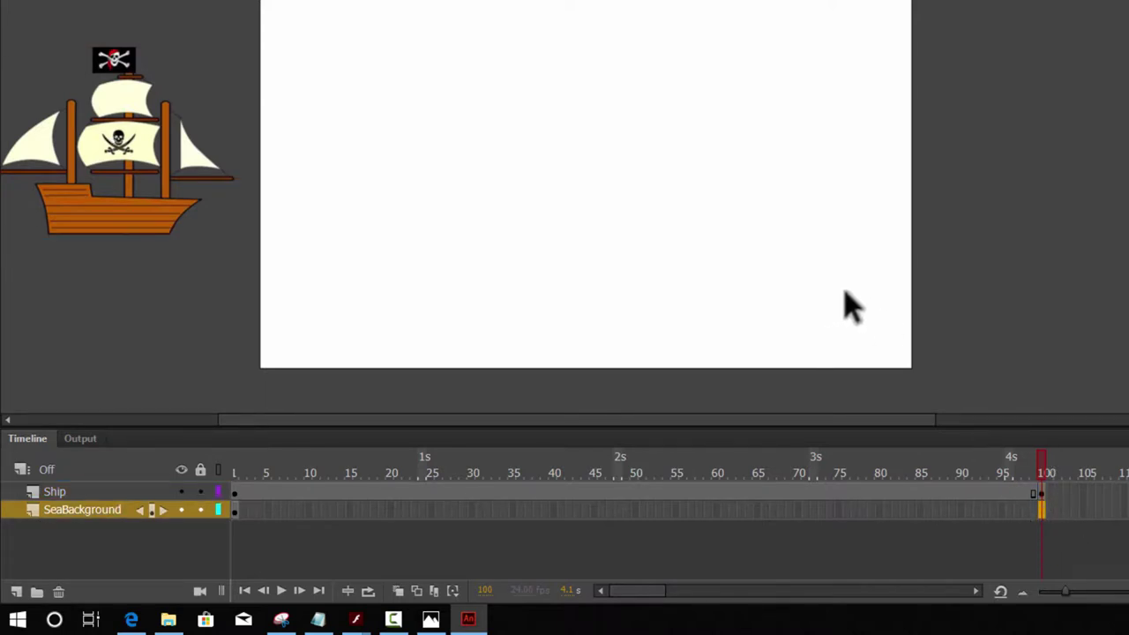
{"action": "key", "text": "F5"}
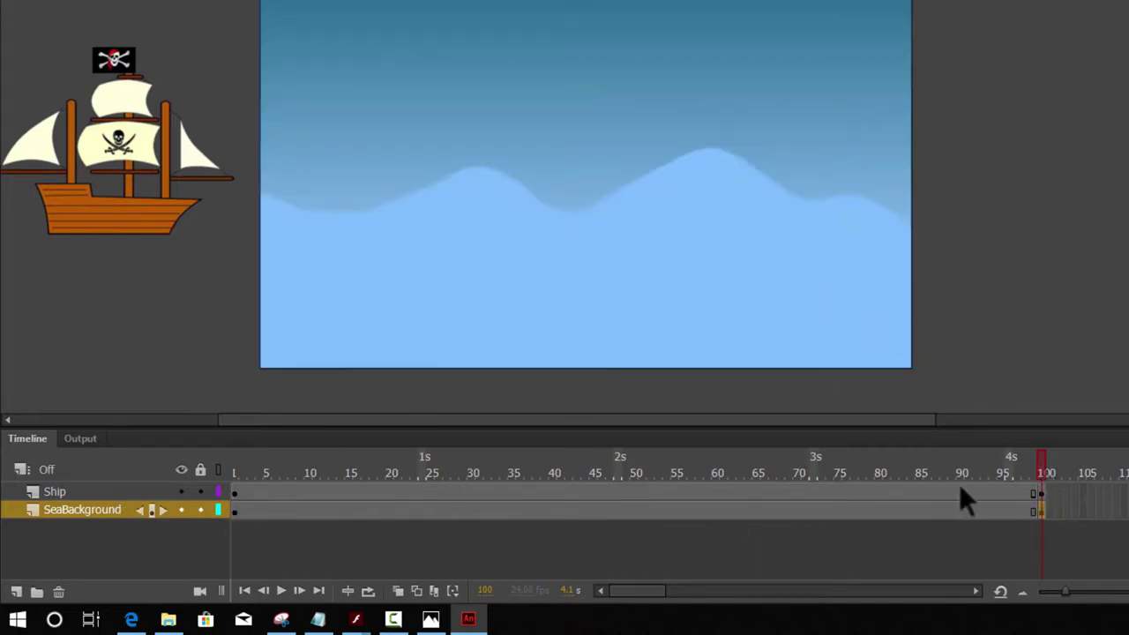
{"action": "left_click", "coordinate": [1042, 491]}
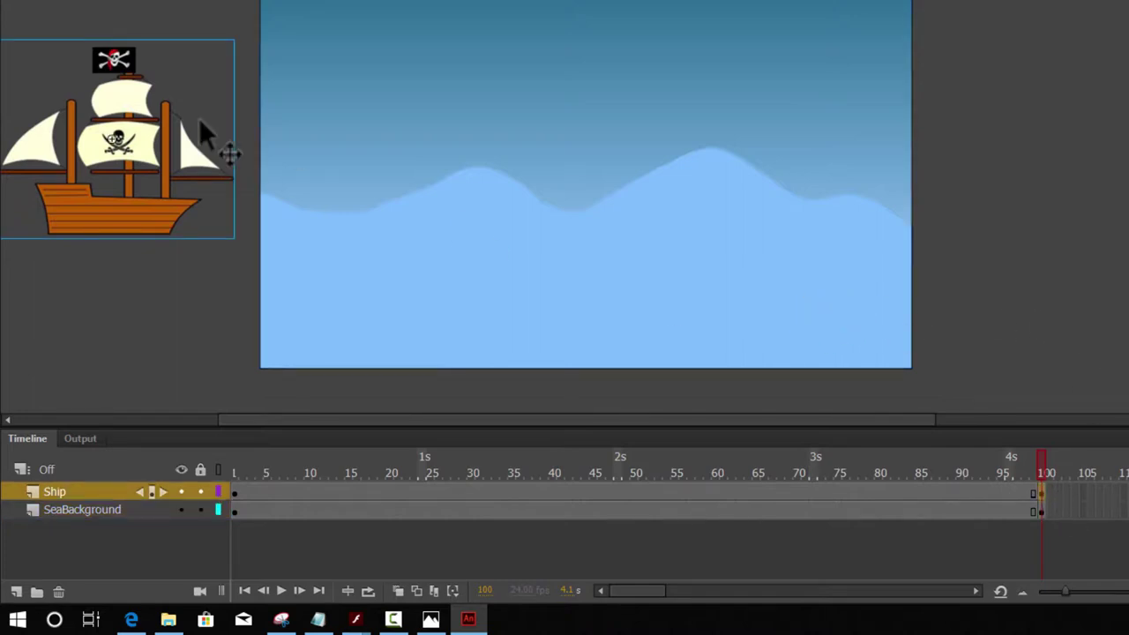
{"action": "left_click_drag", "start_coordinate": [104, 100], "coordinate": [1049, 97]}
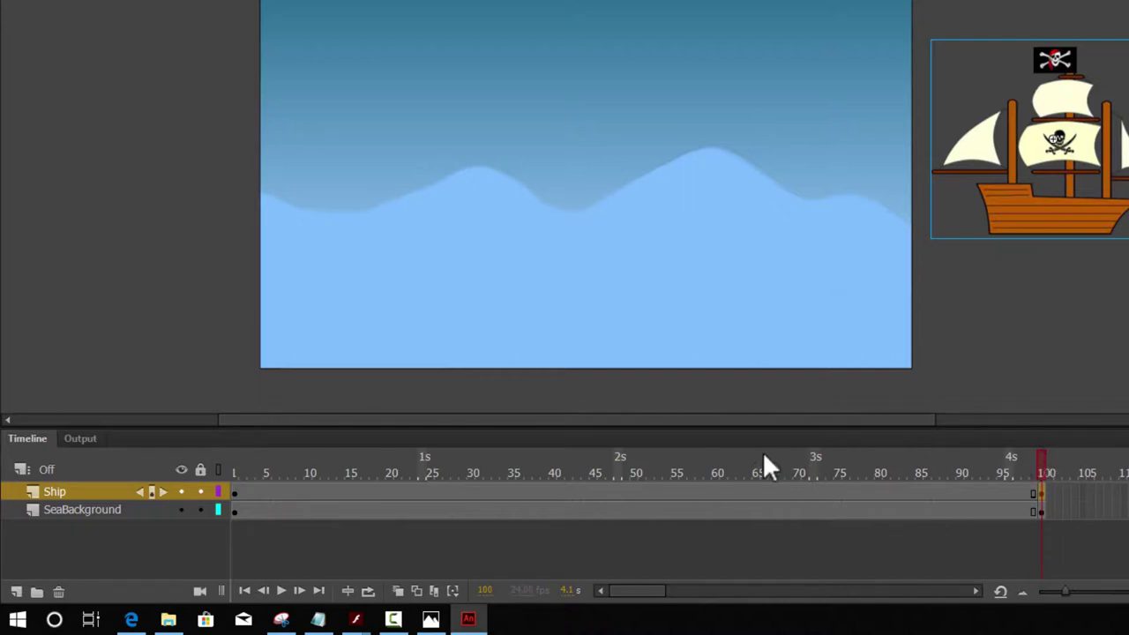
- Compare the ship's start and end positions at frames 1 and 100
{"action": "left_click", "coordinate": [231, 492]}
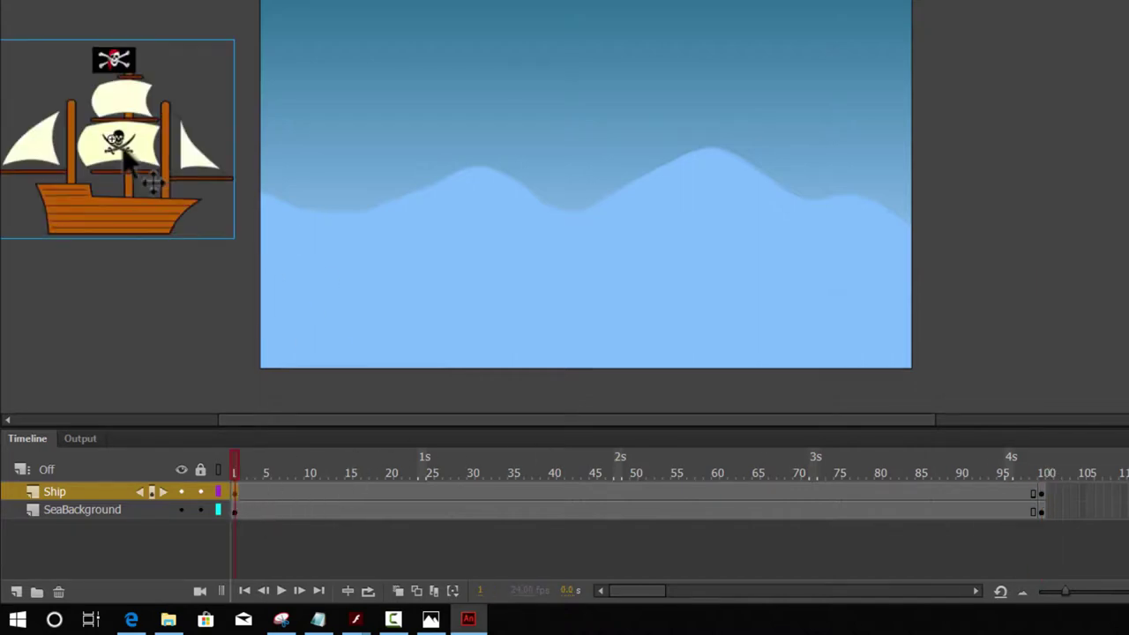
{"action": "left_click", "coordinate": [1042, 492]}
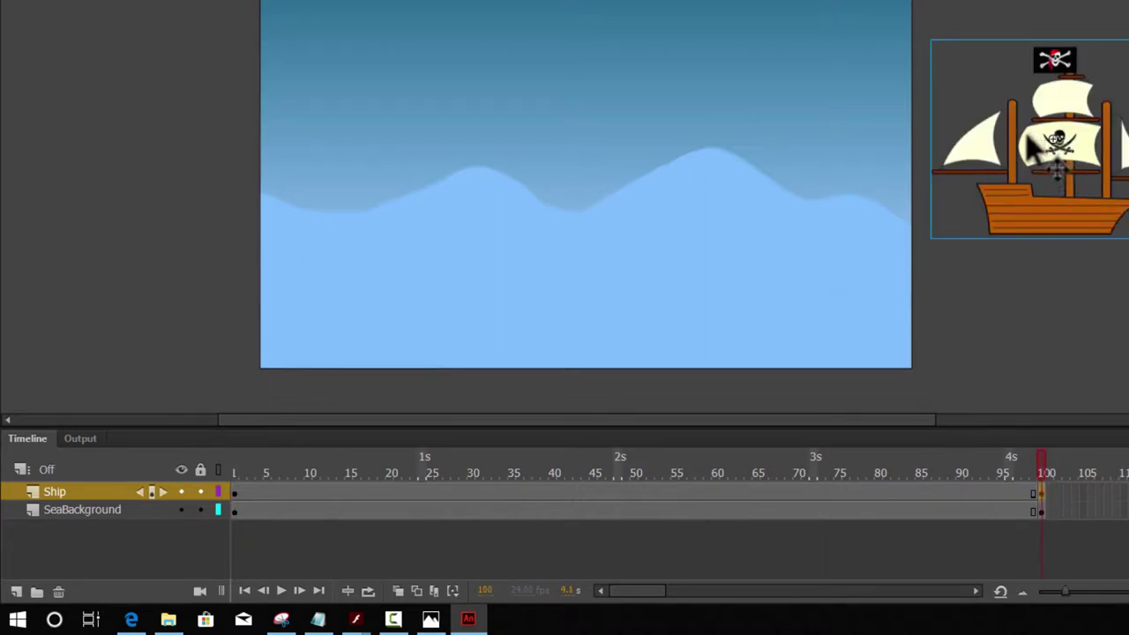
{"action": "left_click", "coordinate": [234, 492]}
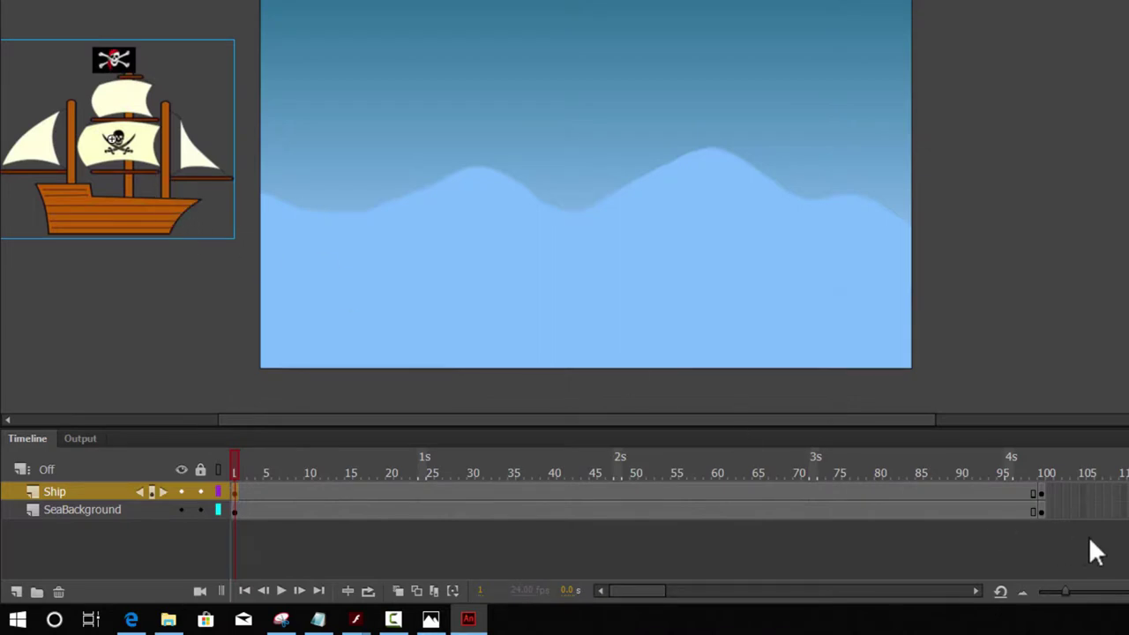
{"action": "left_click", "coordinate": [1041, 492]}
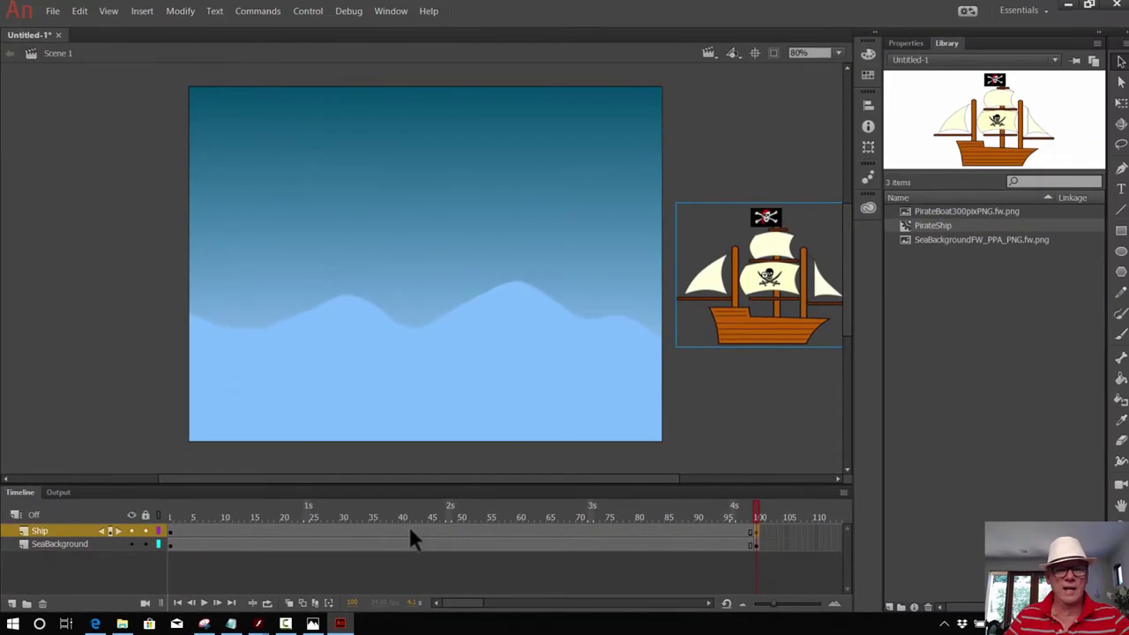
{"action": "left_click", "coordinate": [411, 533]}
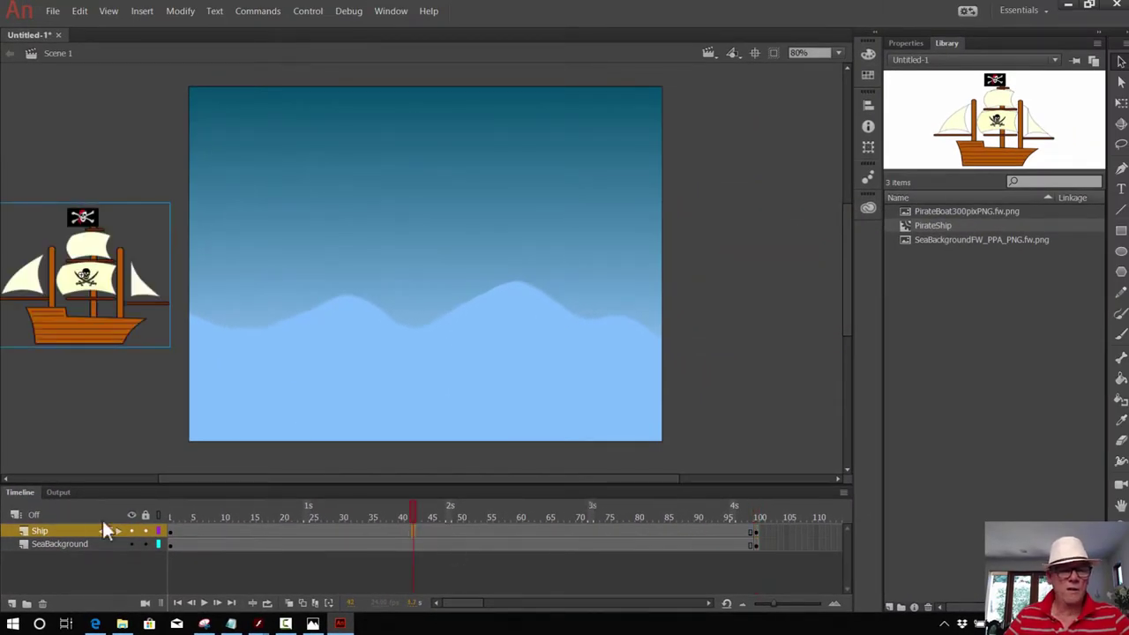
- Create a classic tween on the Ship layer and preview it with Ctrl+Enter
{"action": "left_click", "coordinate": [139, 12]}
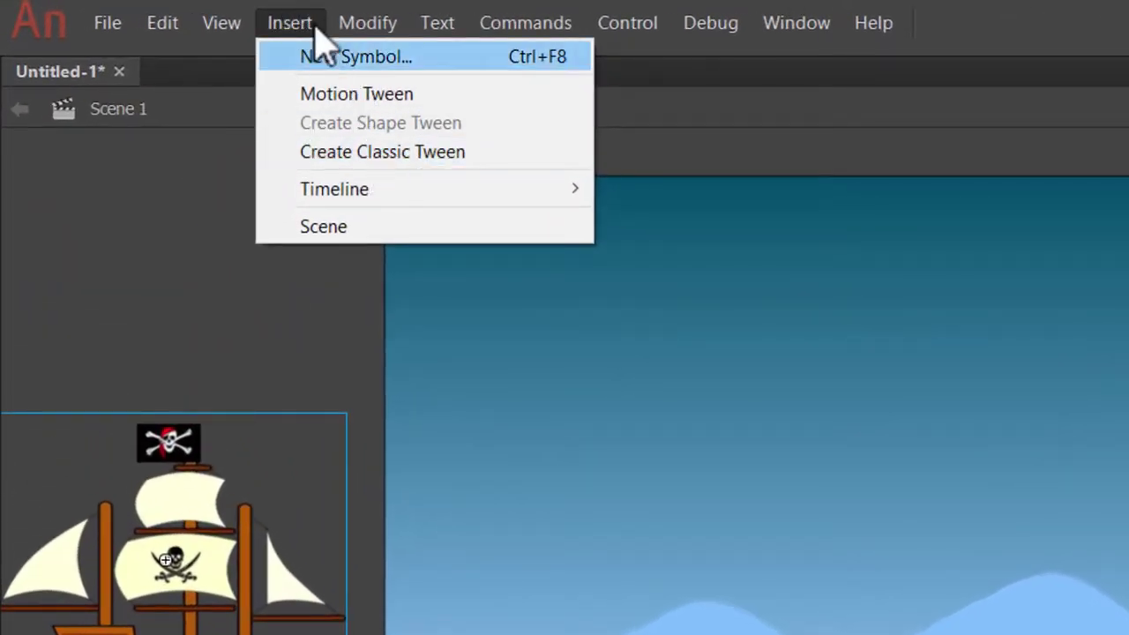
{"action": "left_click", "coordinate": [371, 150]}
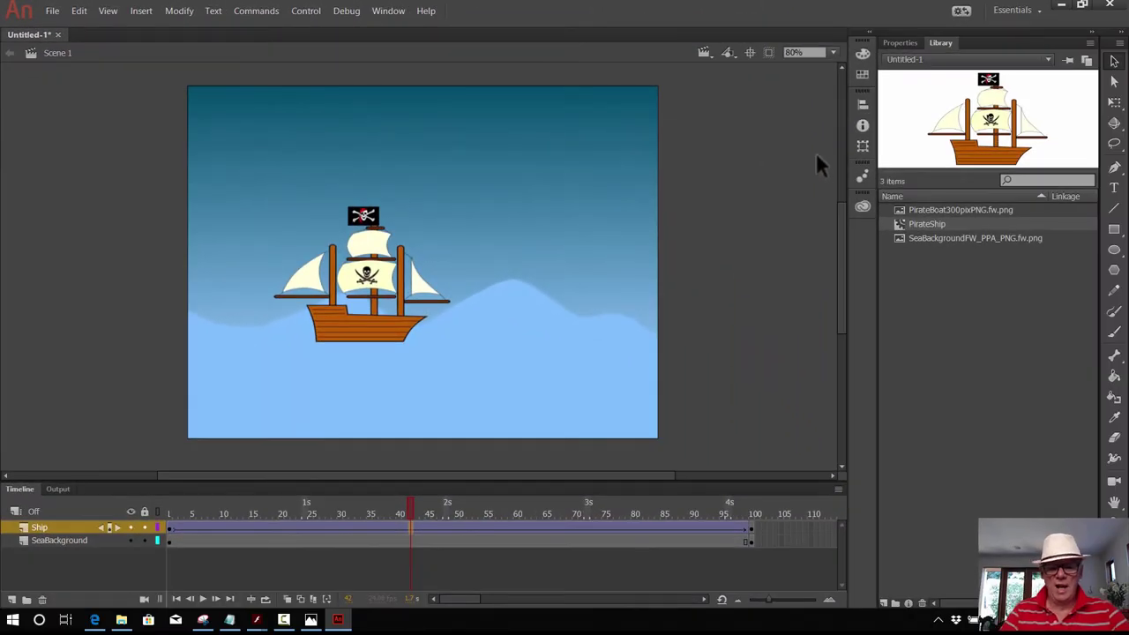
{"action": "key", "text": "ctrl+Return"}
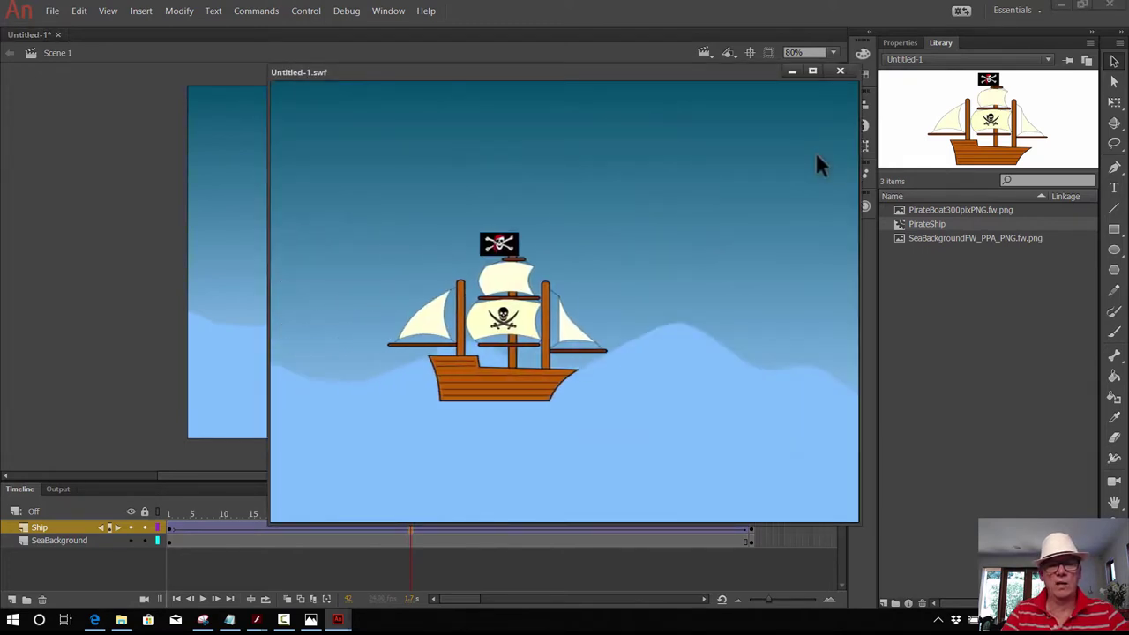
{"action": "left_click", "coordinate": [840, 71]}
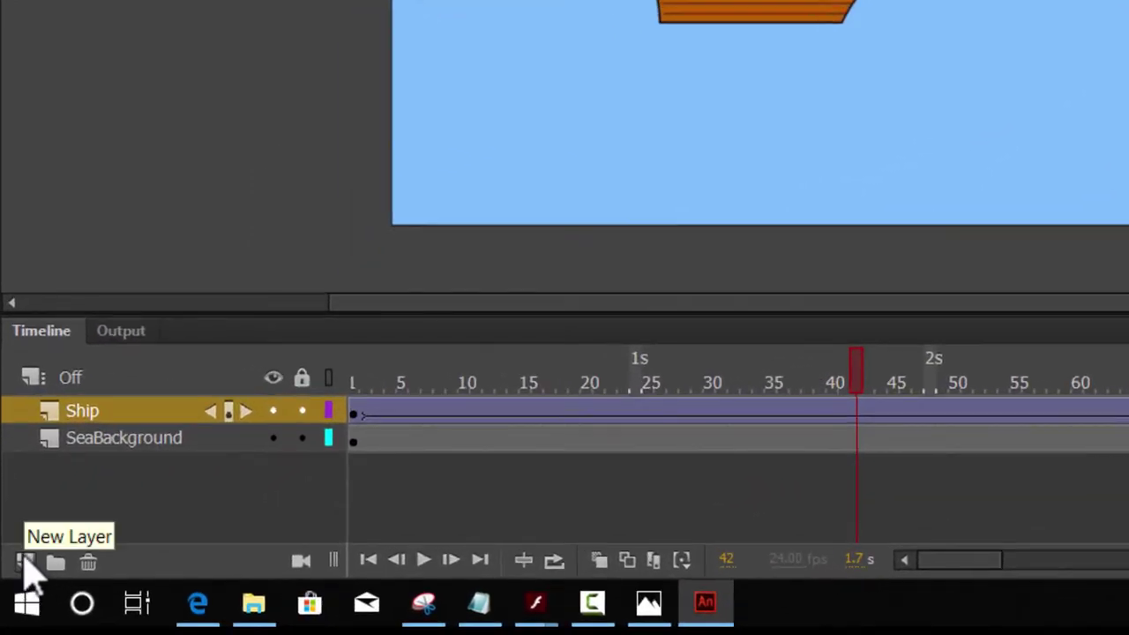
- Add a new layer above Ship and name it SeaWaves
{"action": "left_click", "coordinate": [24, 562]}
{"action": "double_click", "coordinate": [123, 411]}
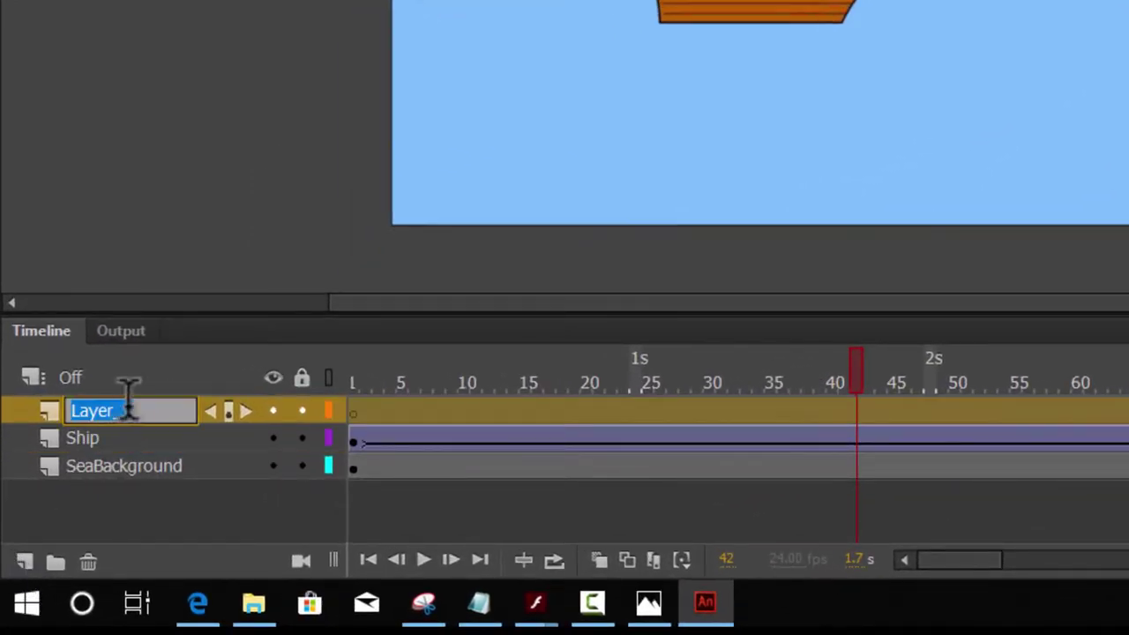
{"action": "key", "text": "BackSpace"}
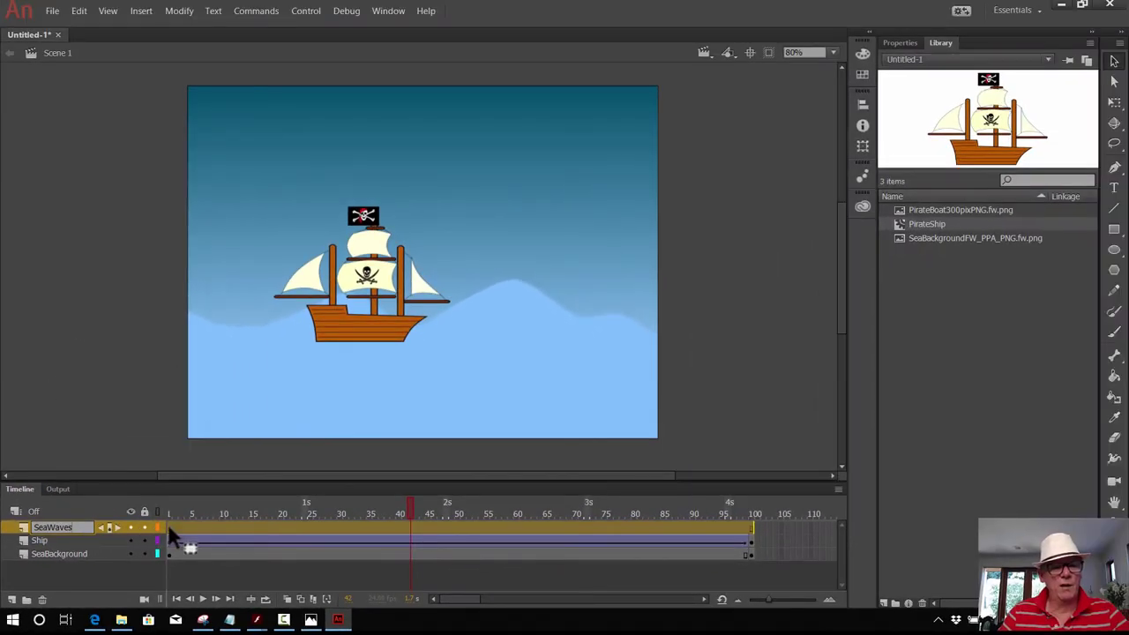
{"action": "left_click", "coordinate": [168, 526]}
- Import SeaForegroundFW_PPA_PNG.fw.png to the stage and position it along the stage bottom
{"action": "left_click", "coordinate": [141, 11]}
{"action": "mouse_move", "coordinate": [53, 11]}
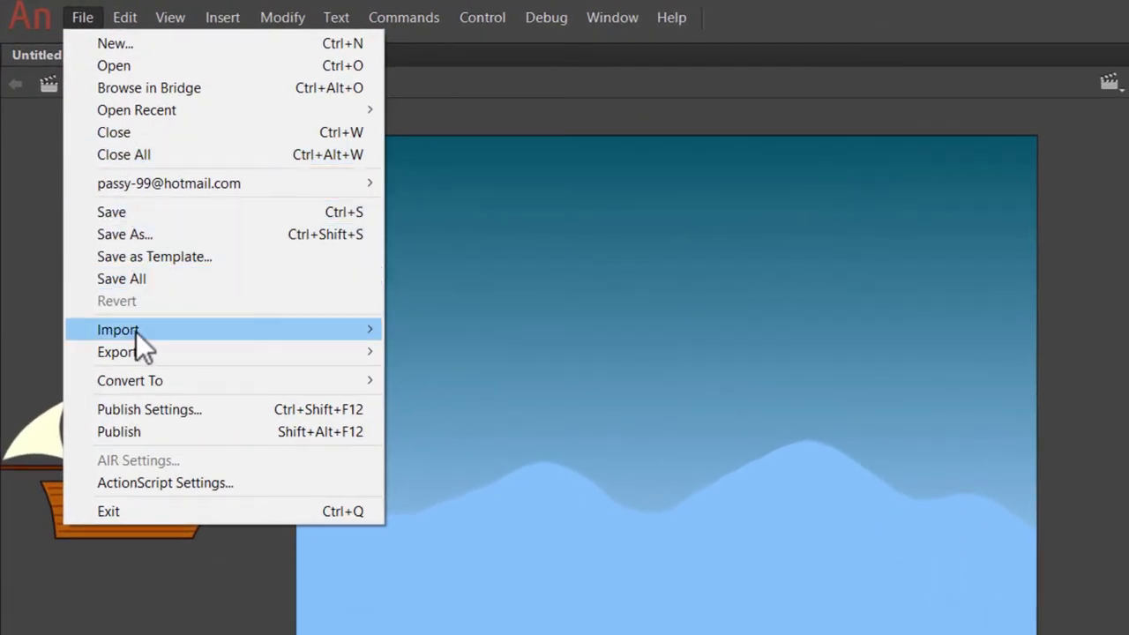
{"action": "mouse_move", "coordinate": [113, 275]}
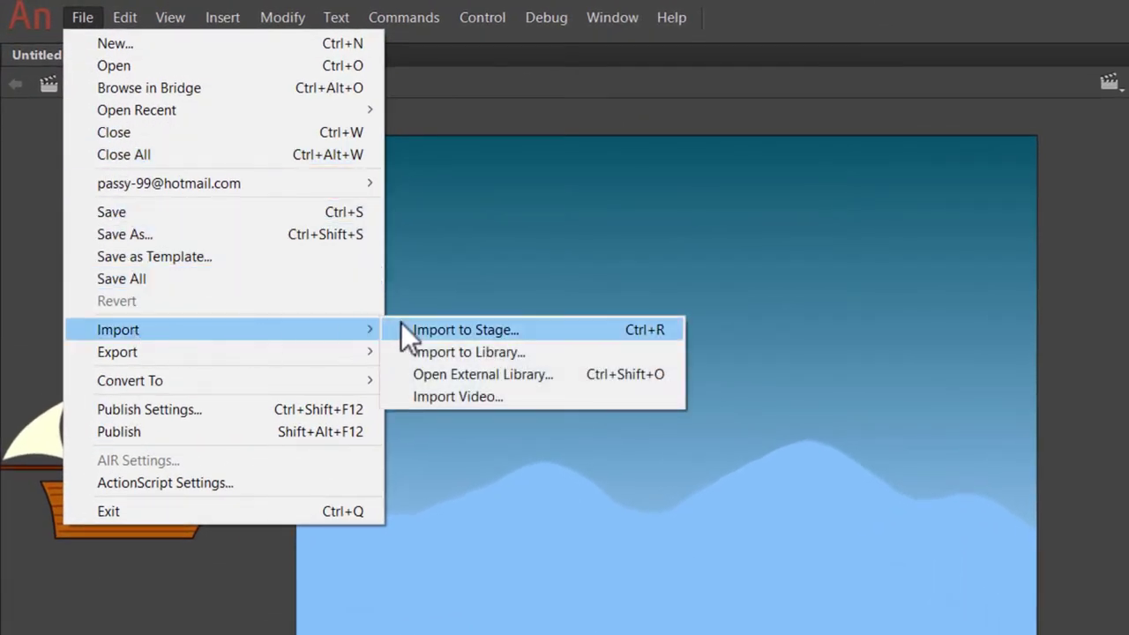
{"action": "left_click", "coordinate": [459, 329]}
{"action": "left_click", "coordinate": [800, 388]}
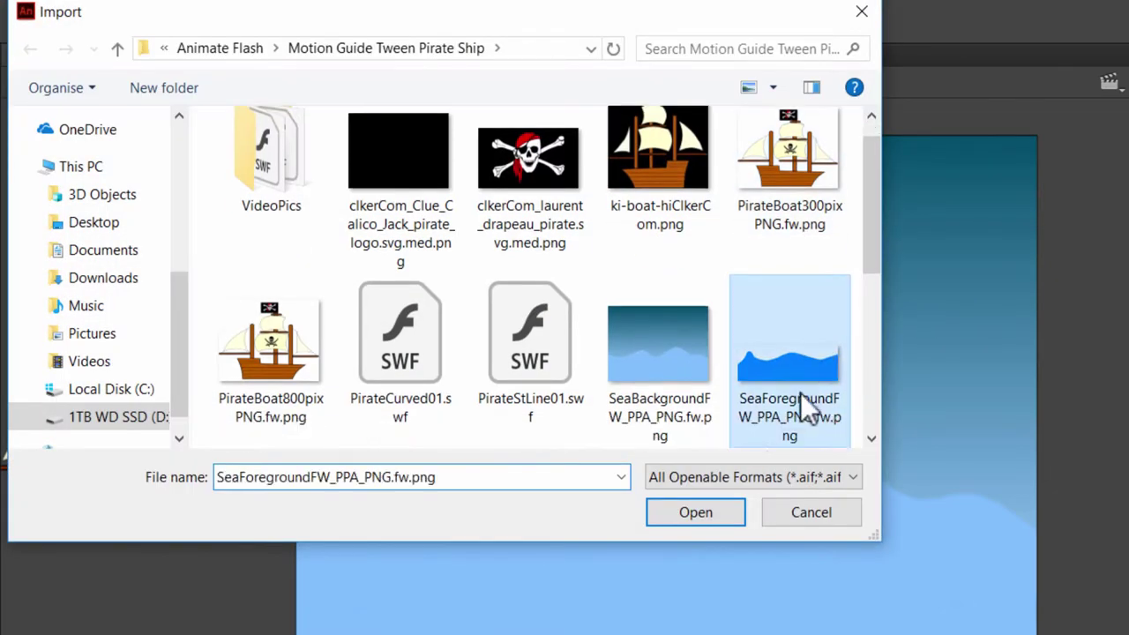
{"action": "left_click", "coordinate": [697, 514]}
{"action": "left_click_drag", "start_coordinate": [792, 461], "coordinate": [785, 574]}
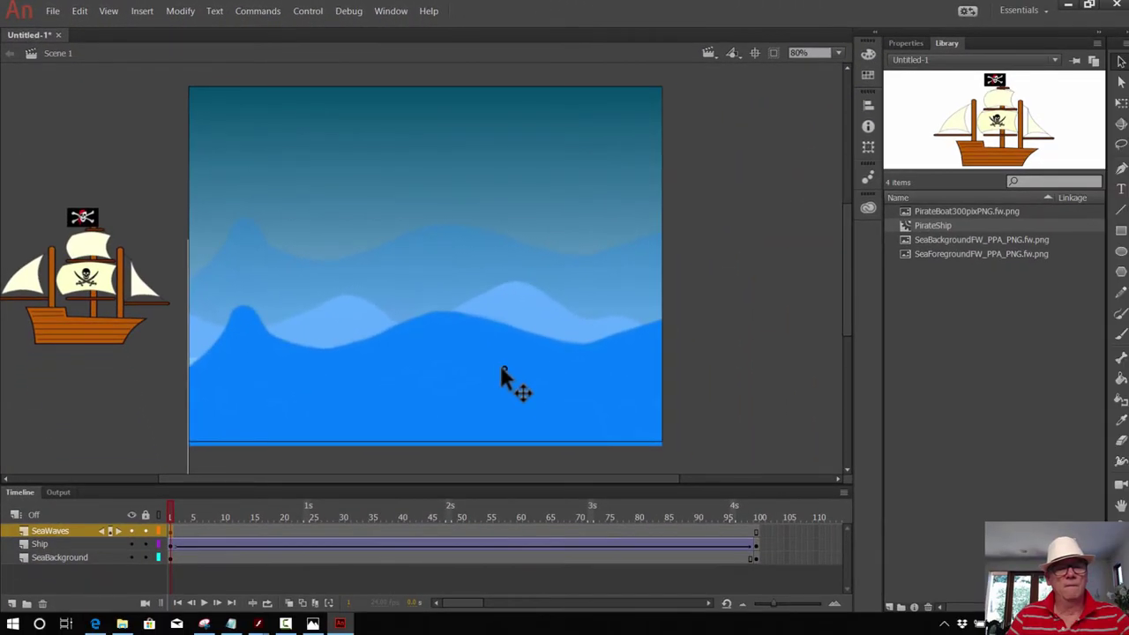
{"action": "left_click_drag", "start_coordinate": [502, 369], "coordinate": [504, 364]}
- Deselect the waves image and test the movie with Ctrl+Enter
{"action": "left_click", "coordinate": [770, 347]}
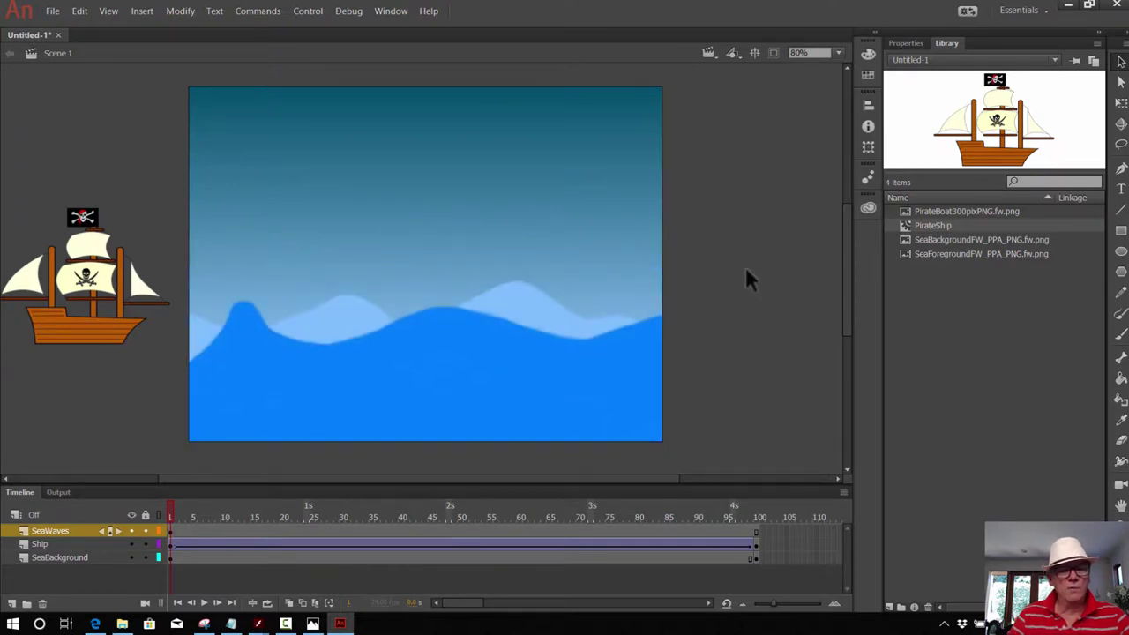
{"action": "key", "text": "ctrl+Return"}
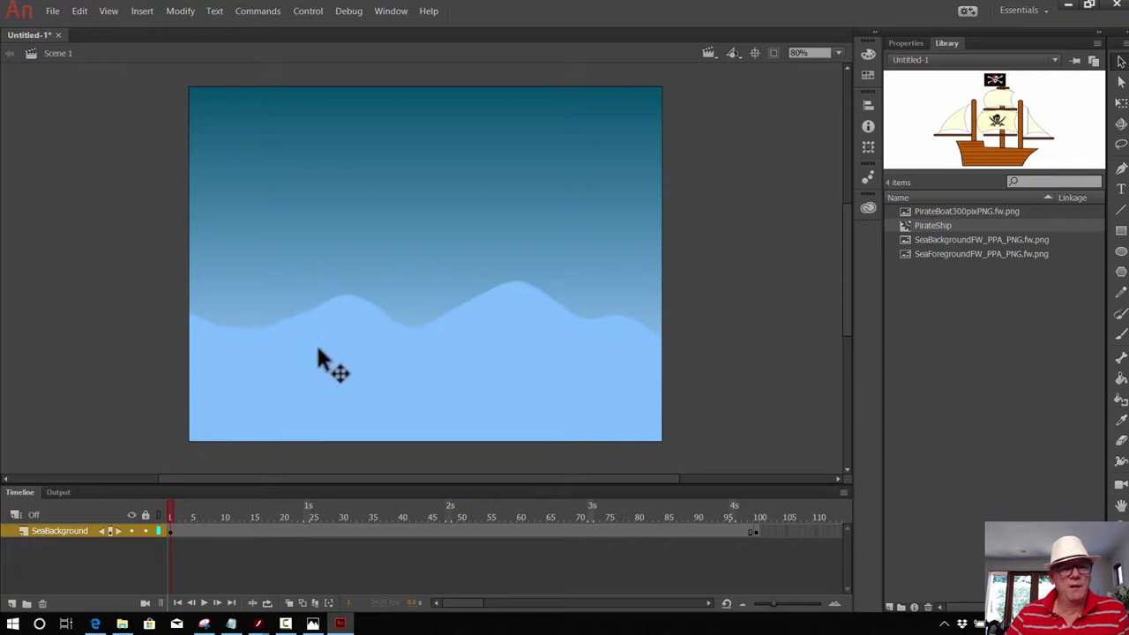
- Add a new layer above SeaBackground named Ship
{"action": "left_click", "coordinate": [12, 605]}
{"action": "double_click", "coordinate": [64, 531]}
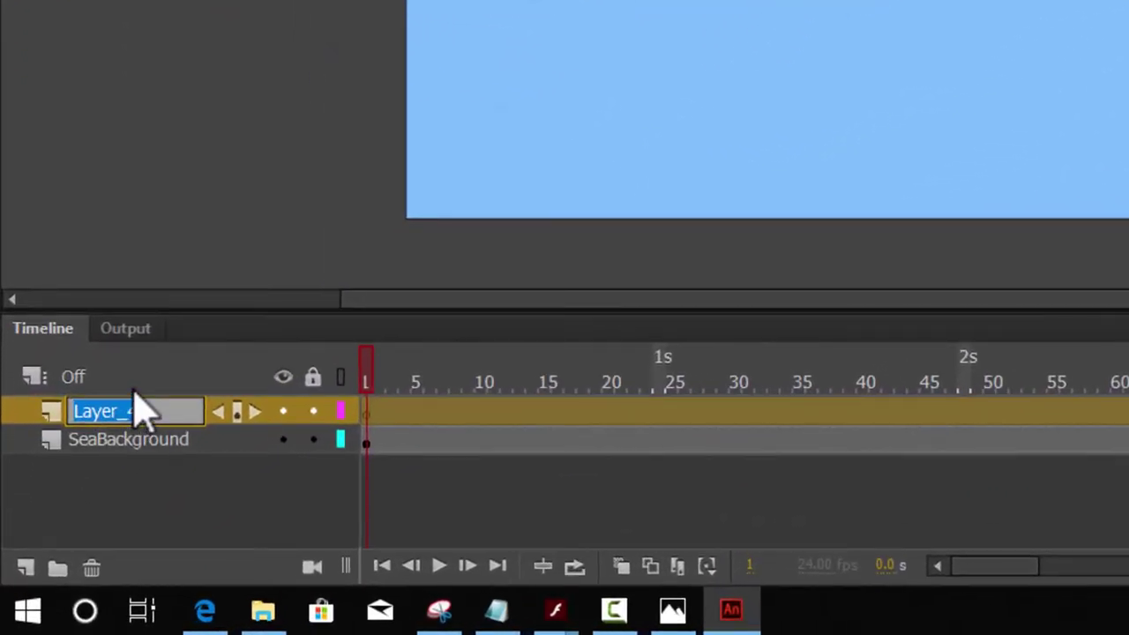
{"action": "key", "text": "BackSpace"}
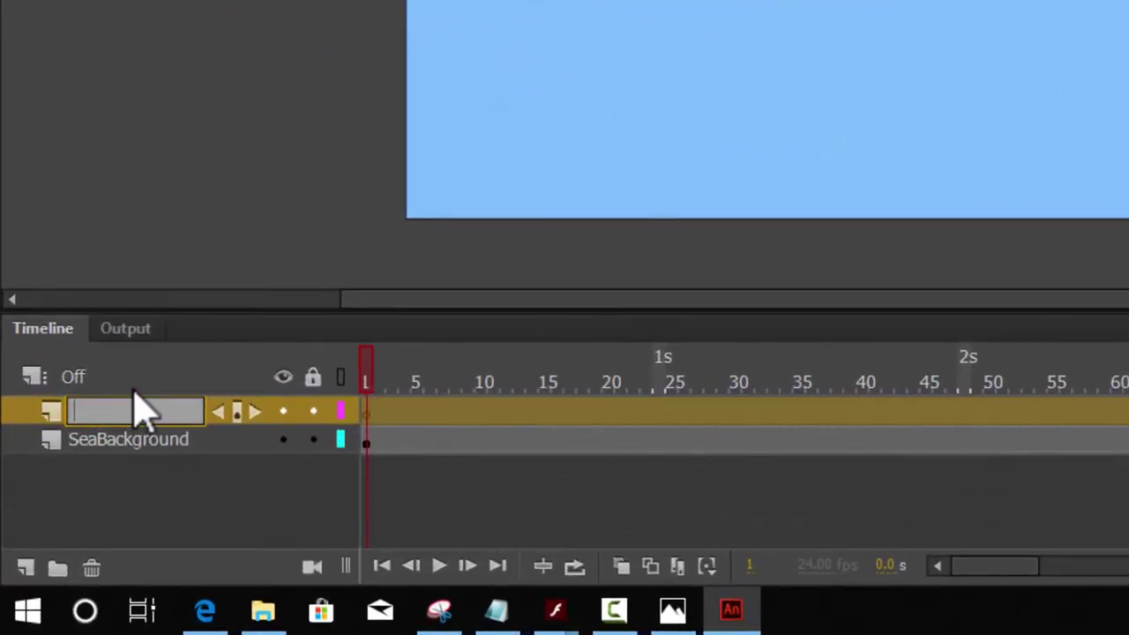
{"action": "type", "text": "Ship"}
{"action": "left_click", "coordinate": [365, 416]}
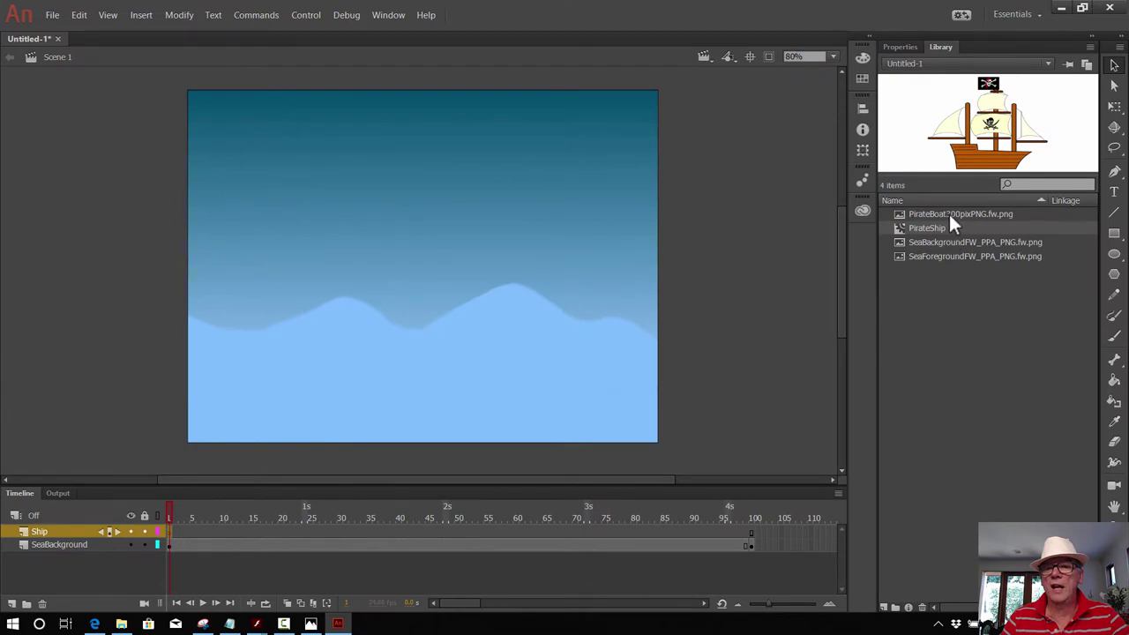
- Drag a PirateShip instance from the Library onto the pasteboard left of the stage
{"action": "left_click", "coordinate": [951, 218]}
{"action": "left_click", "coordinate": [934, 228]}
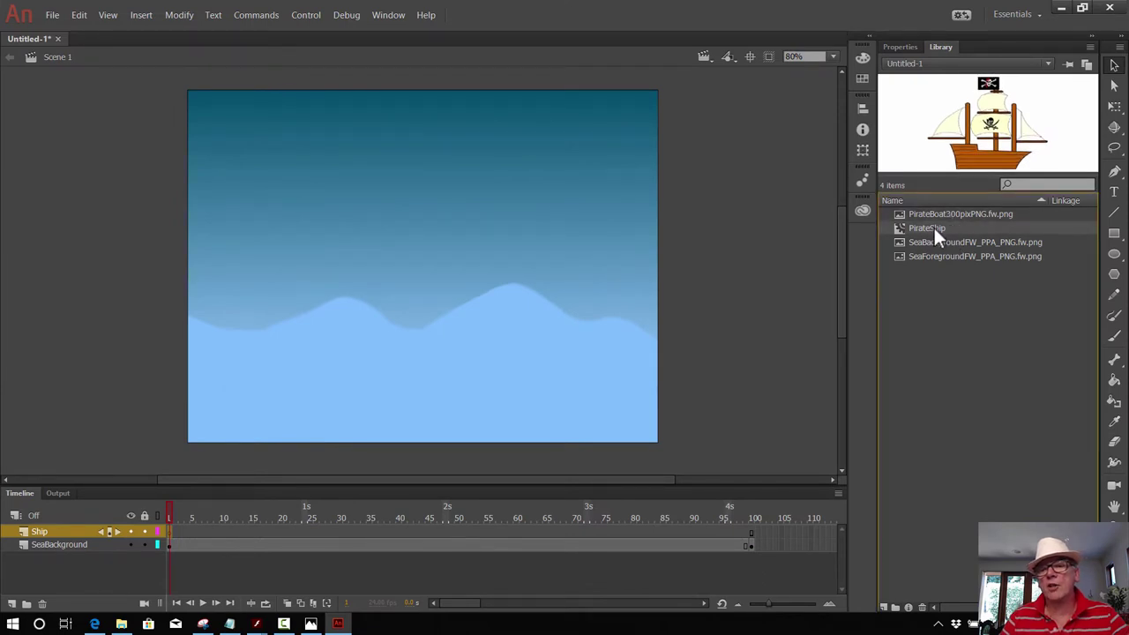
{"action": "left_click_drag", "start_coordinate": [902, 226], "coordinate": [235, 328]}
{"action": "left_click_drag", "start_coordinate": [79, 311], "coordinate": [95, 276]}
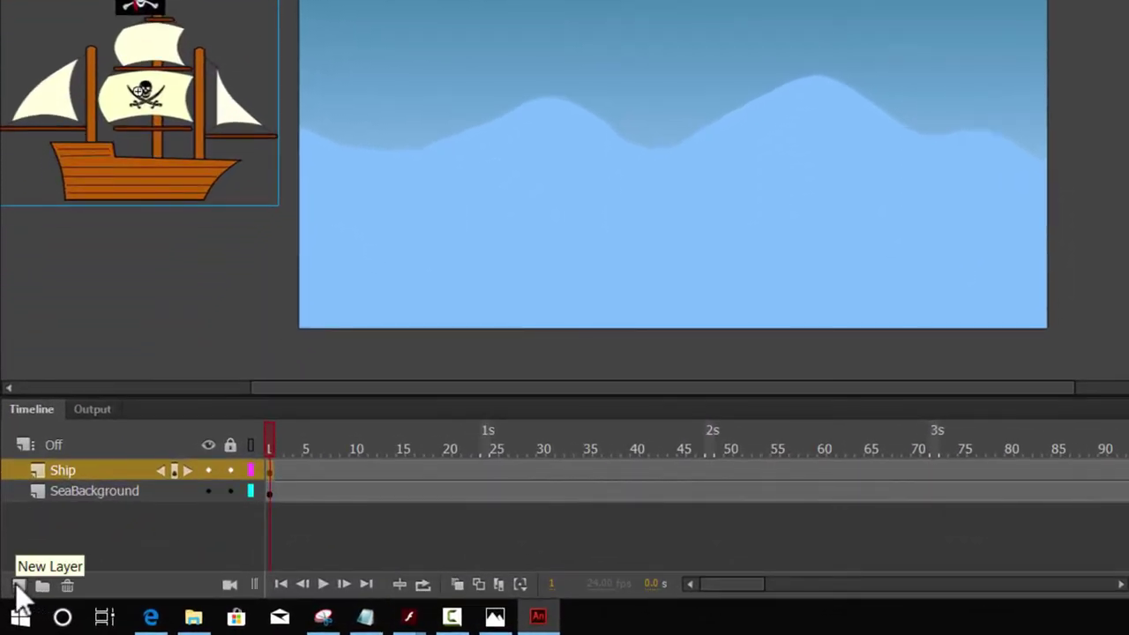
- Add a new layer above Ship named ShipGuide
{"action": "left_click", "coordinate": [18, 585]}
{"action": "double_click", "coordinate": [88, 469]}
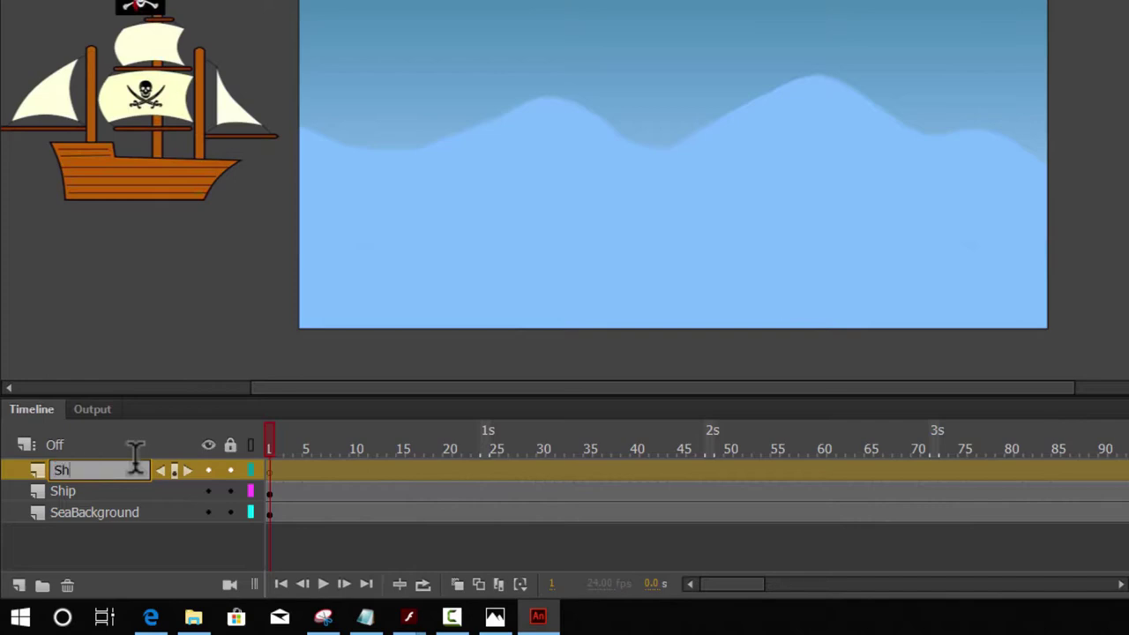
{"action": "type", "text": "ShipGuide"}
{"action": "left_click", "coordinate": [121, 494]}
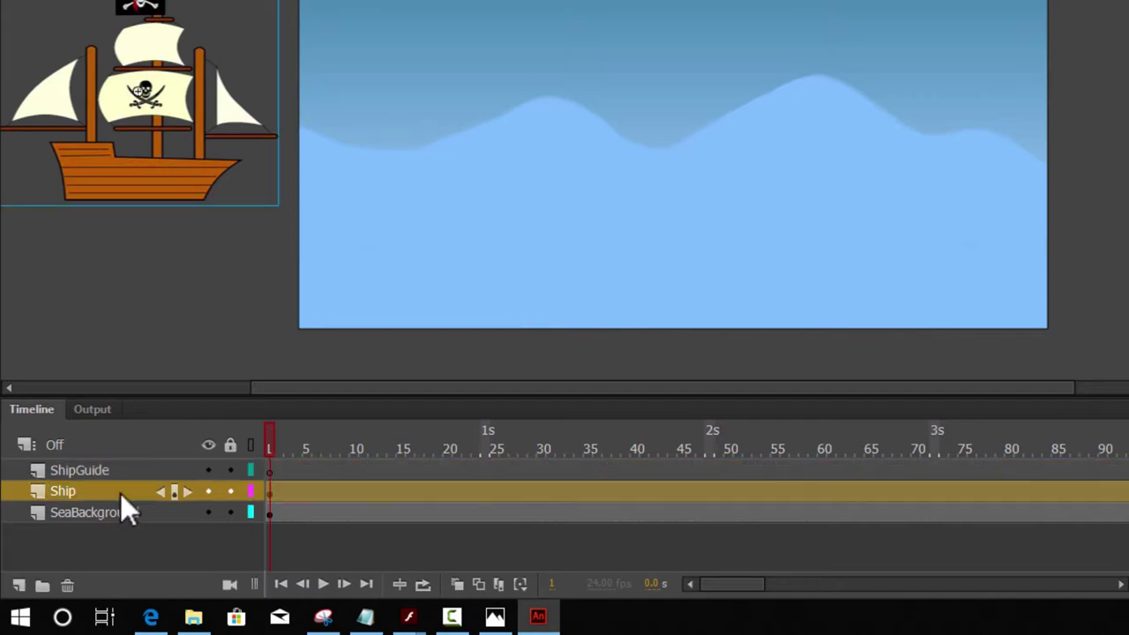
- Lock the Ship and SeaBackground layers and select frame 1 of ShipGuide
{"action": "left_click", "coordinate": [231, 492]}
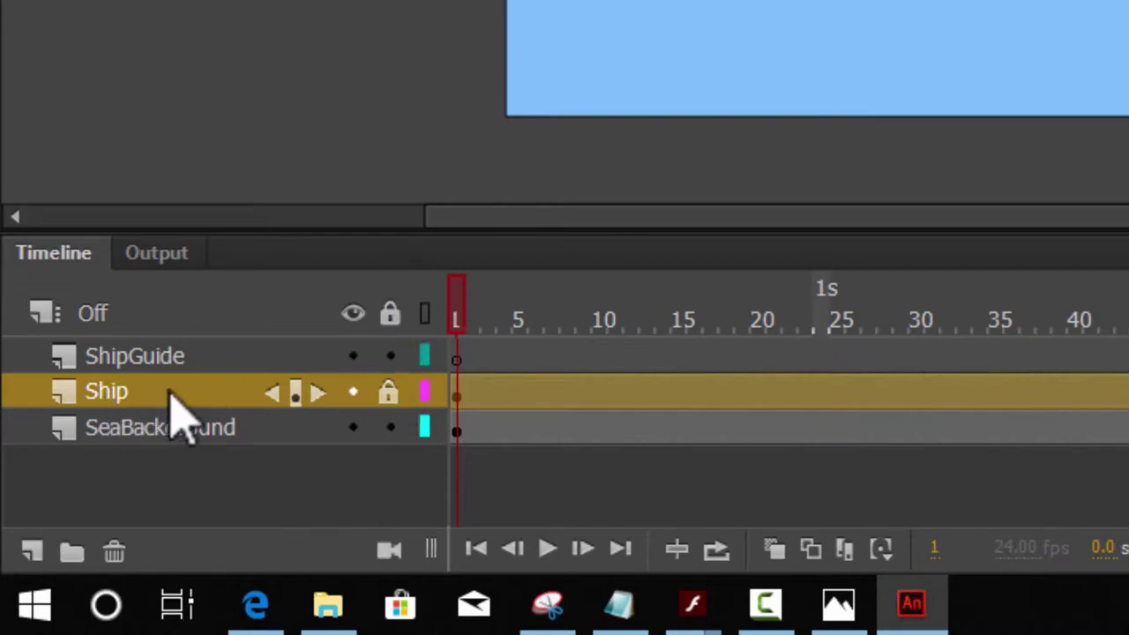
{"action": "left_click", "coordinate": [390, 429]}
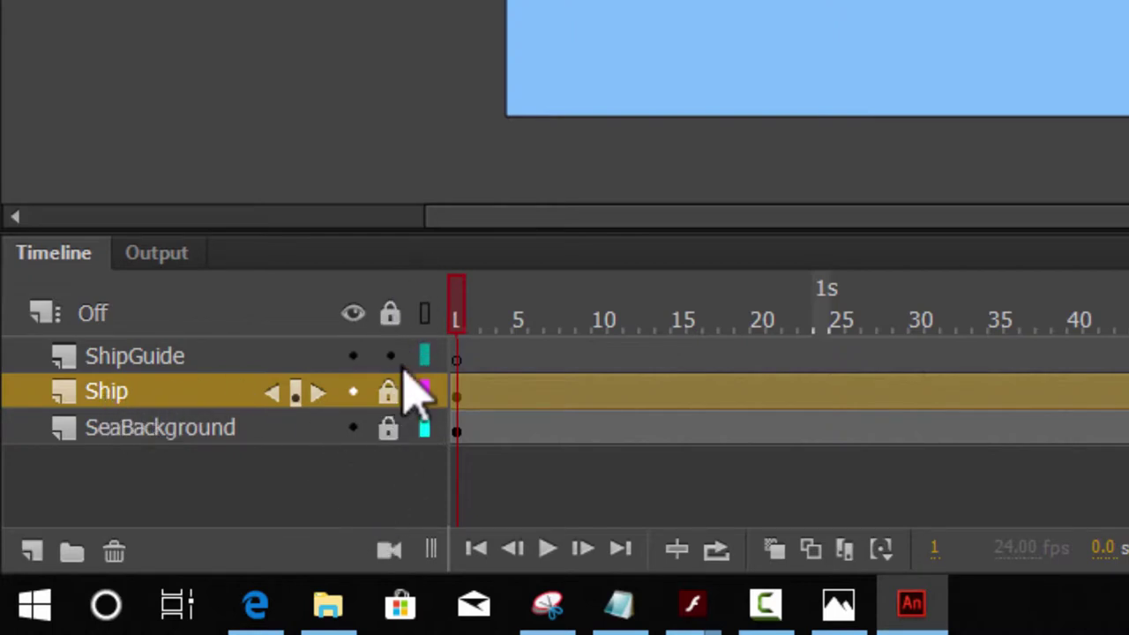
{"action": "left_click", "coordinate": [470, 357]}
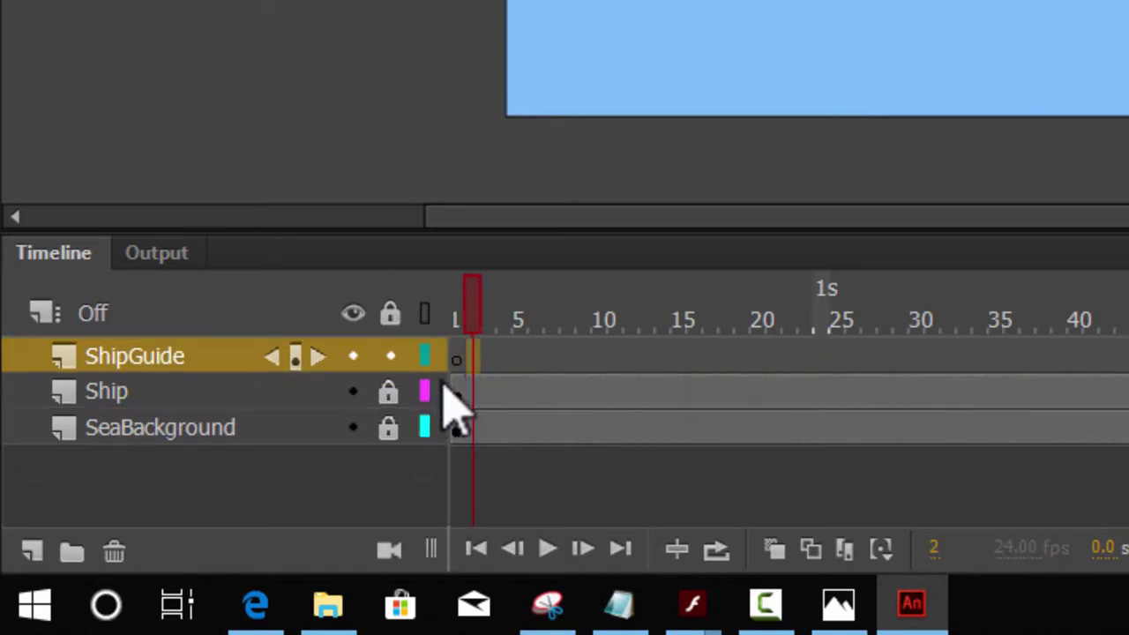
{"action": "left_click", "coordinate": [456, 357]}
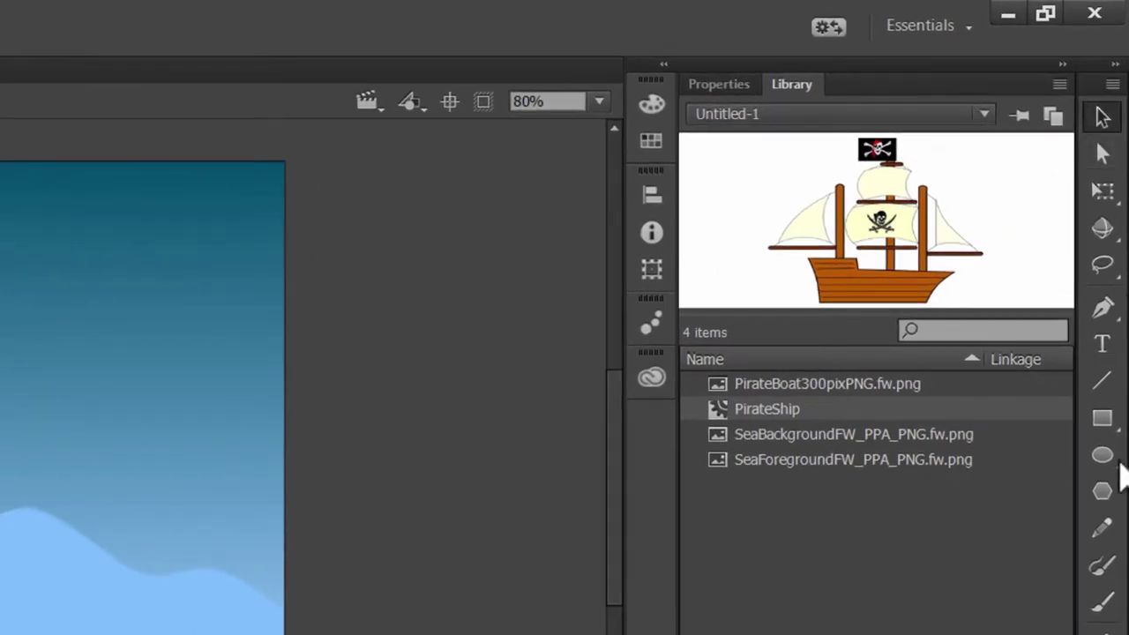
- Pick the Pencil tool and set its stroke thickness to 3.00
{"action": "left_click", "coordinate": [1103, 529]}
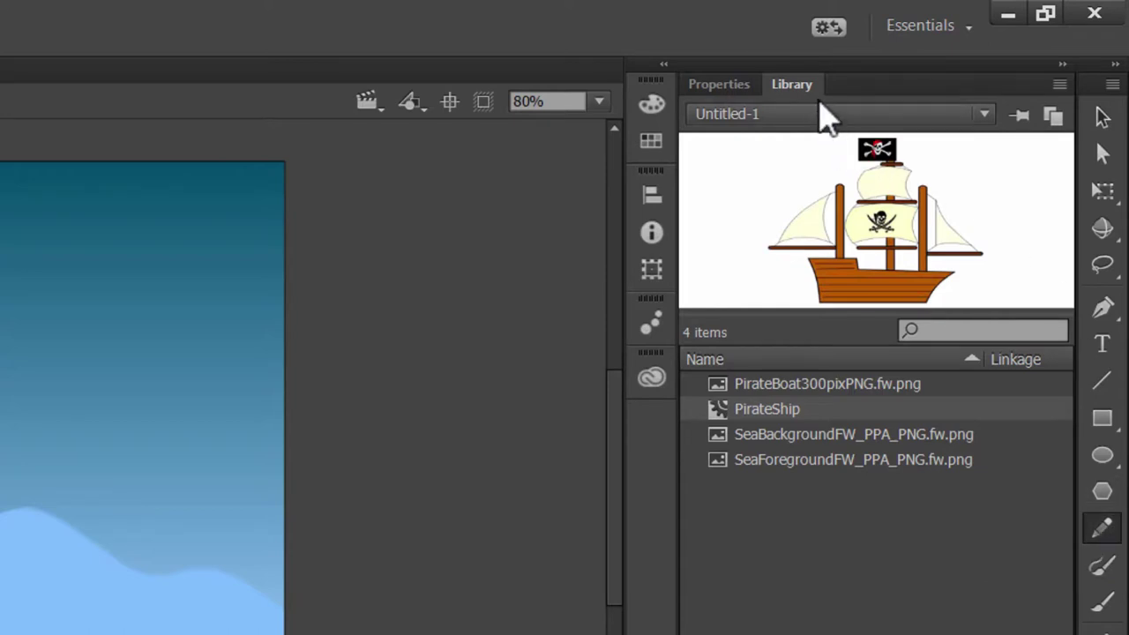
{"action": "left_click", "coordinate": [723, 88]}
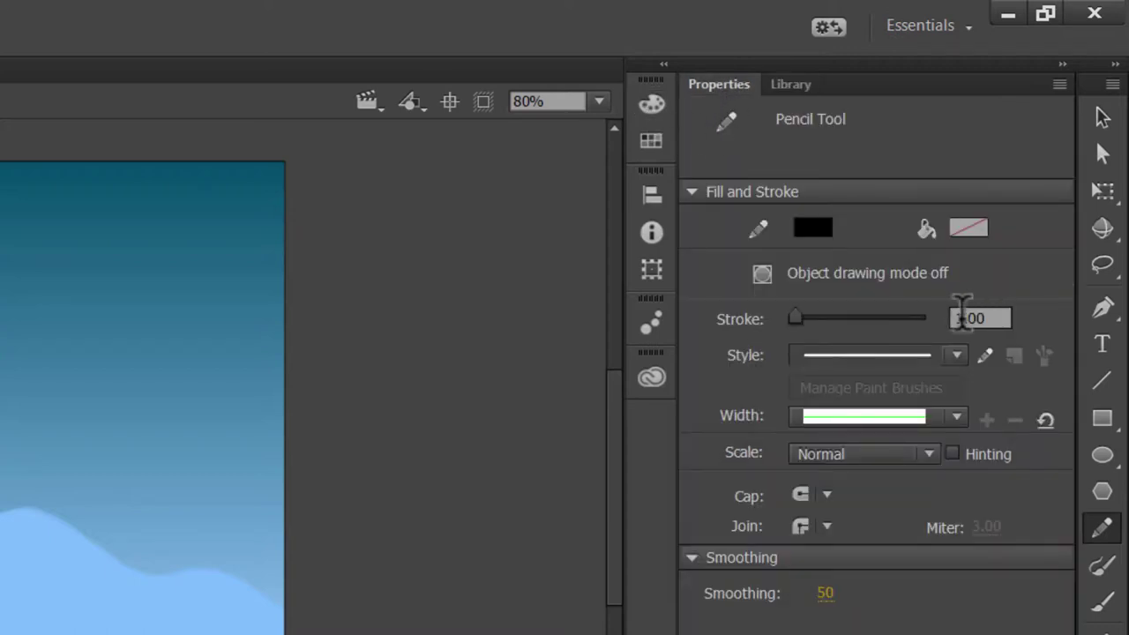
{"action": "left_click", "coordinate": [961, 315]}
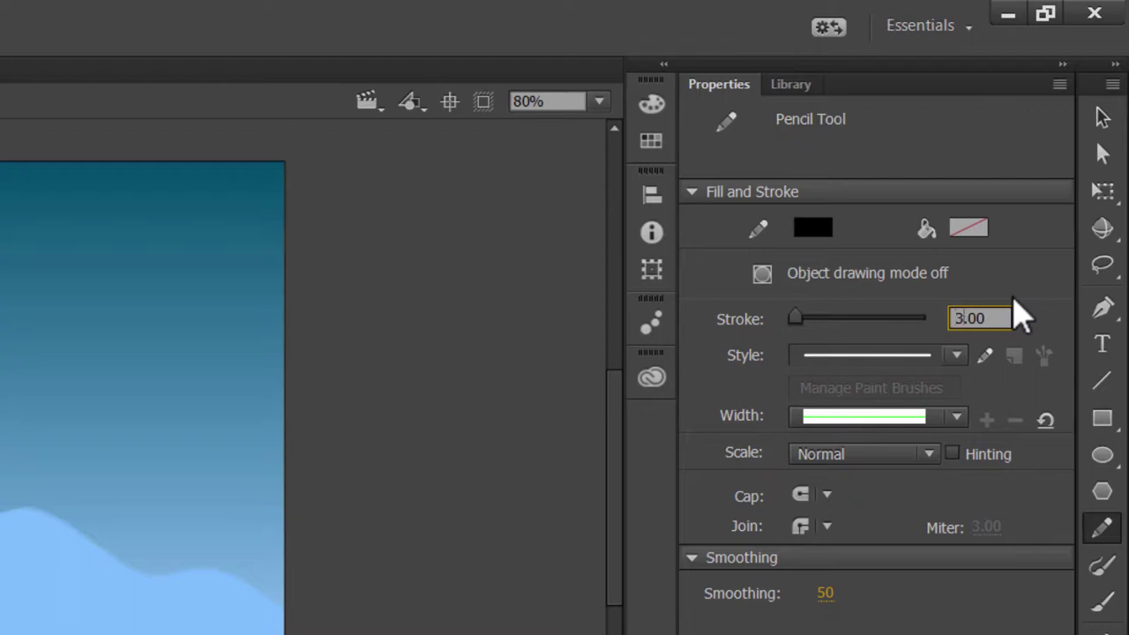
{"action": "type", "text": "3"}
{"action": "key", "text": "Return"}
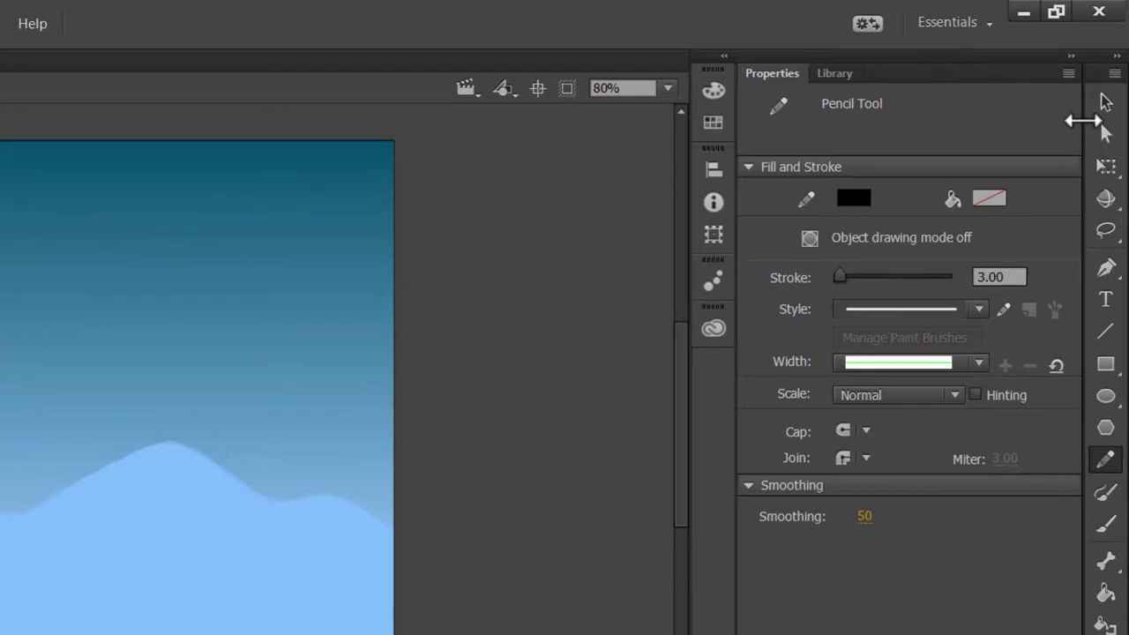
- Switch the Pencil mode to Smooth
{"action": "left_click_drag", "start_coordinate": [1083, 121], "coordinate": [1026, 123]}
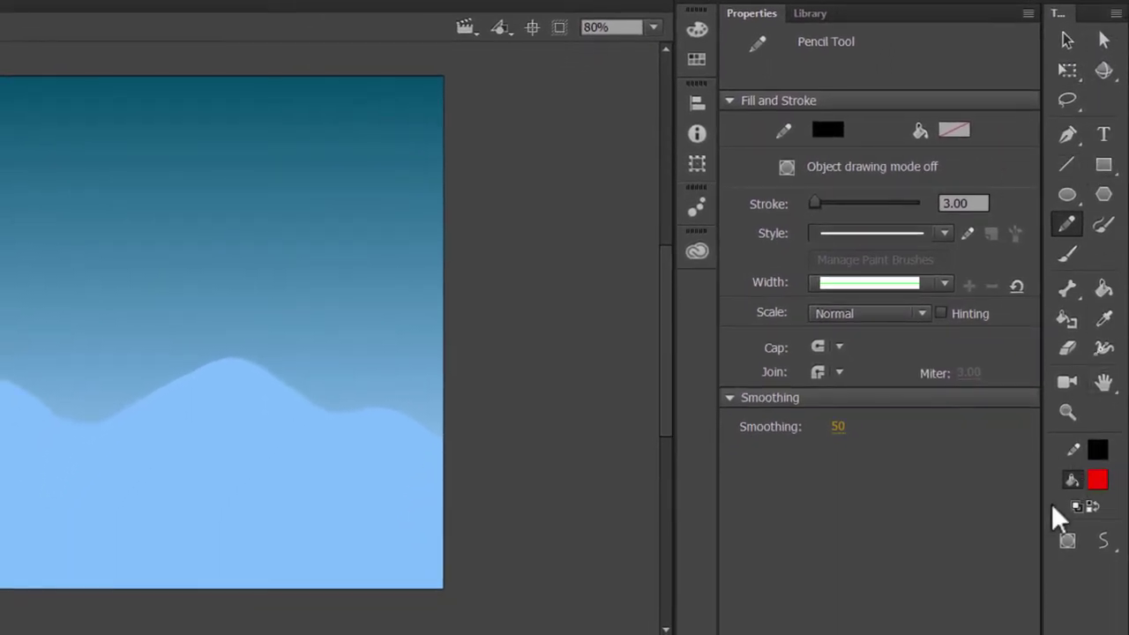
{"action": "left_click", "coordinate": [1117, 560]}
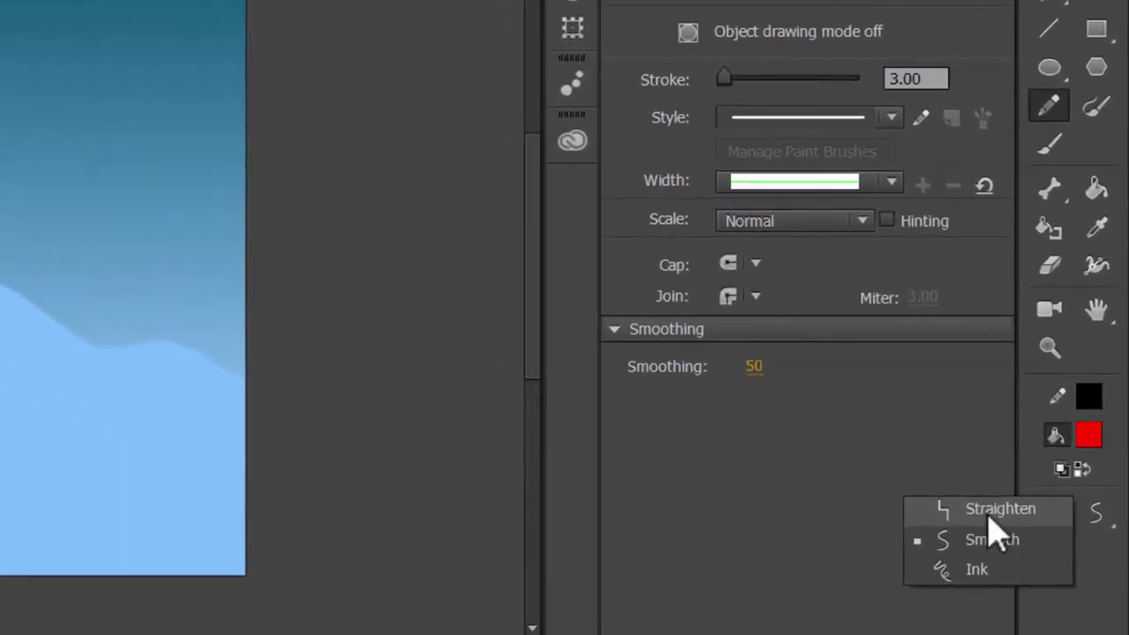
{"action": "left_click", "coordinate": [1022, 534]}
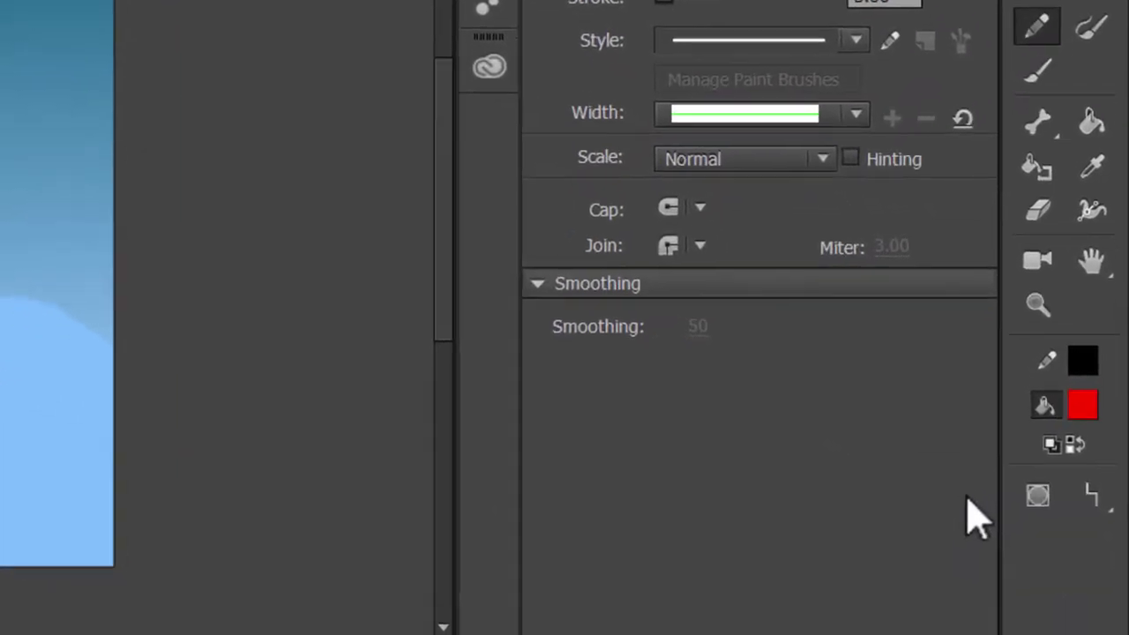
{"action": "left_click", "coordinate": [1109, 509]}
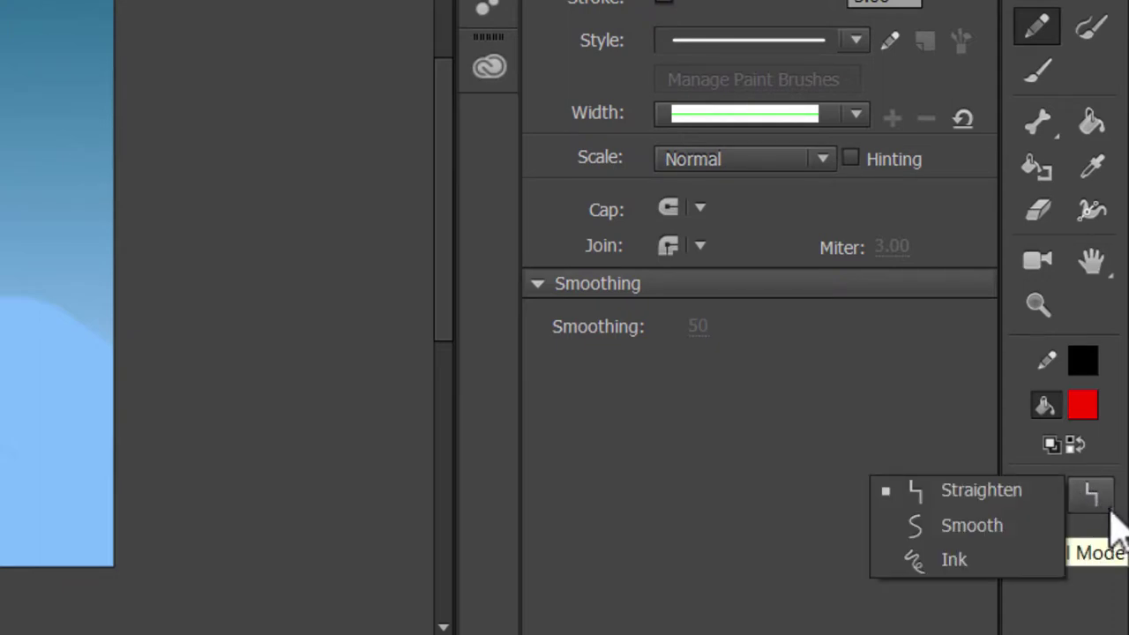
{"action": "left_click", "coordinate": [966, 529]}
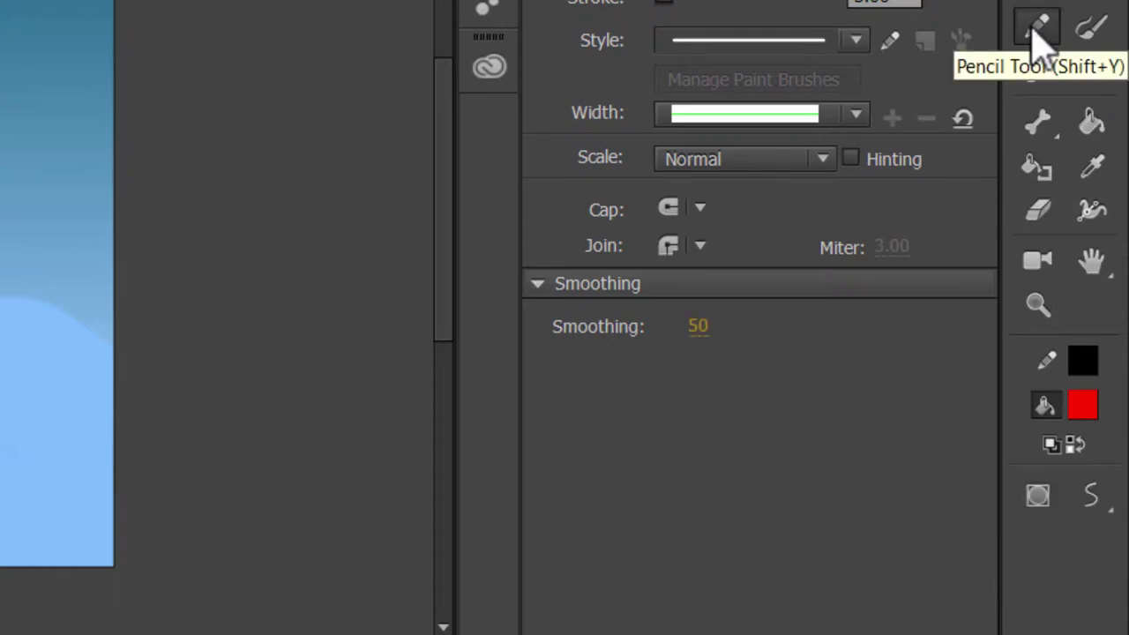
{"action": "left_click", "coordinate": [1107, 520]}
{"action": "left_click", "coordinate": [961, 534]}
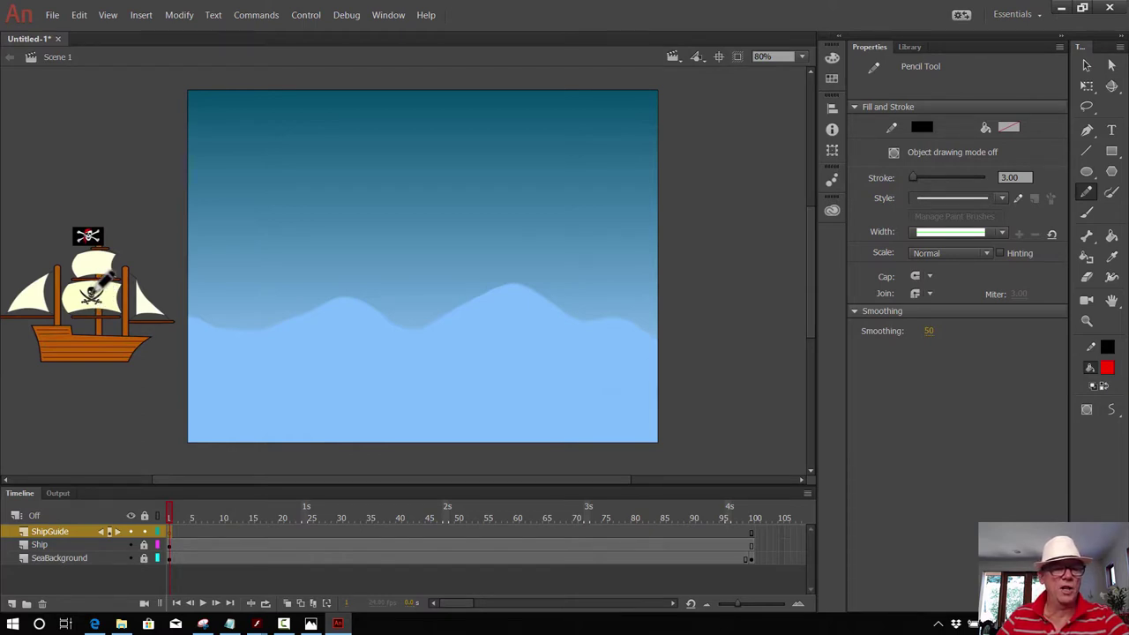
- Draw a wavy pencil line from the ship across the sea, then select the ShipGuide layer
{"action": "mouse_move", "coordinate": [96, 290]}
{"action": "left_mouse_down"}
{"action": "mouse_move", "coordinate": [166, 277]}
{"action": "mouse_move", "coordinate": [226, 316]}
{"action": "mouse_move", "coordinate": [274, 330]}
{"action": "mouse_move", "coordinate": [360, 307]}
{"action": "mouse_move", "coordinate": [403, 329]}
{"action": "mouse_move", "coordinate": [455, 333]}
{"action": "mouse_move", "coordinate": [561, 304]}
{"action": "mouse_move", "coordinate": [639, 338]}
{"action": "mouse_move", "coordinate": [683, 338]}
{"action": "mouse_move", "coordinate": [746, 303]}
{"action": "left_mouse_up"}
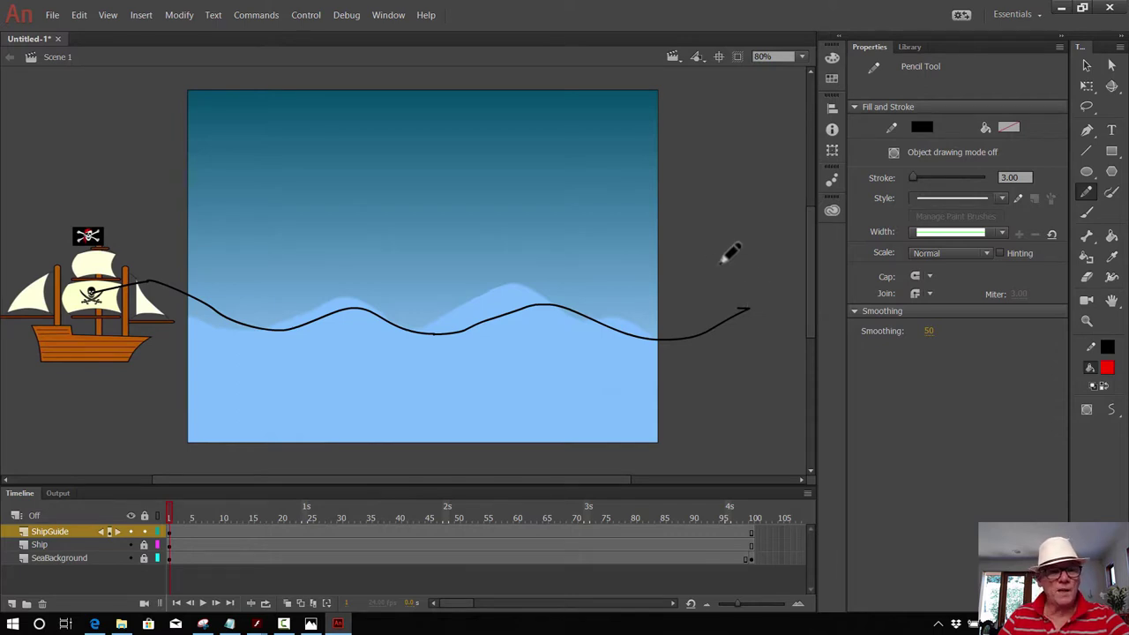
{"action": "left_click", "coordinate": [58, 532]}
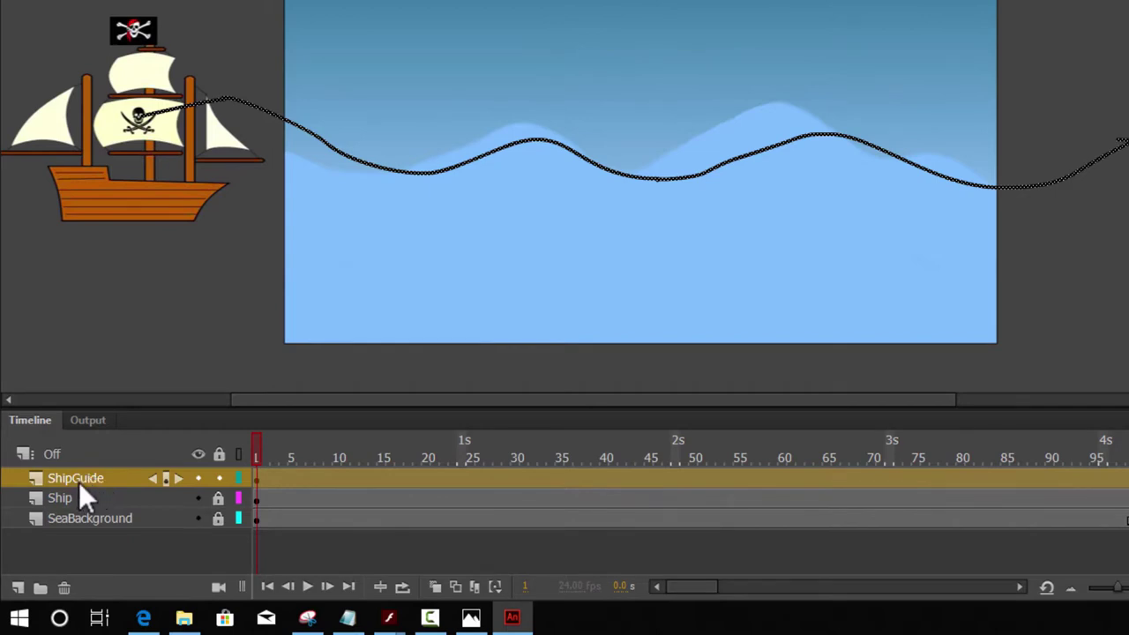
- Set the ShipGuide layer's type to Guide from its context menu
{"action": "right_click", "coordinate": [79, 480]}
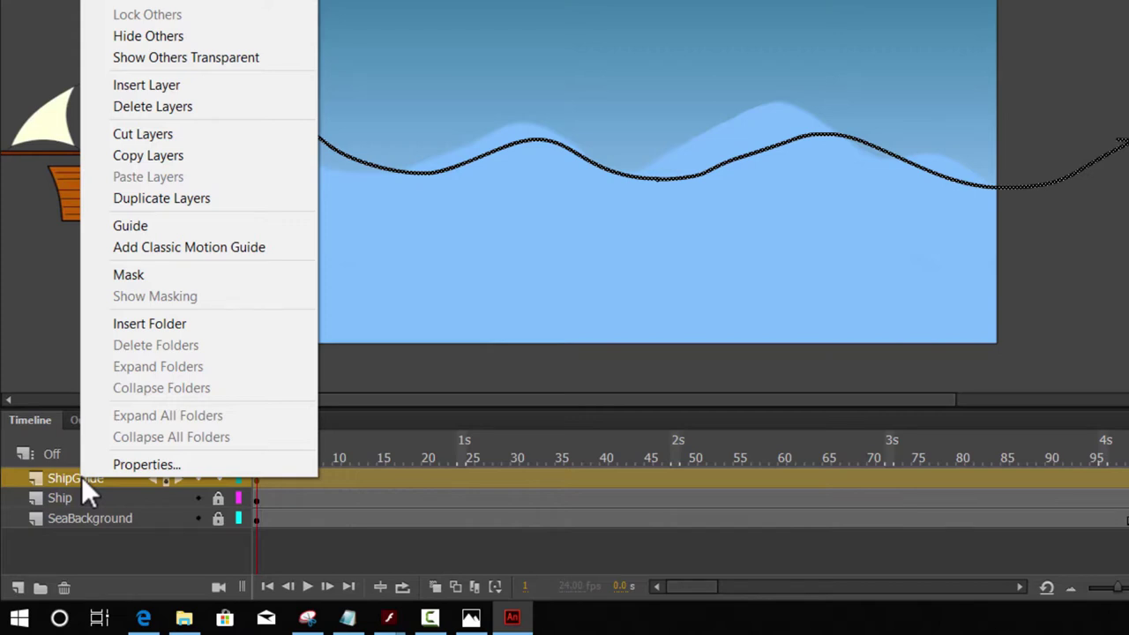
{"action": "left_click", "coordinate": [136, 227]}
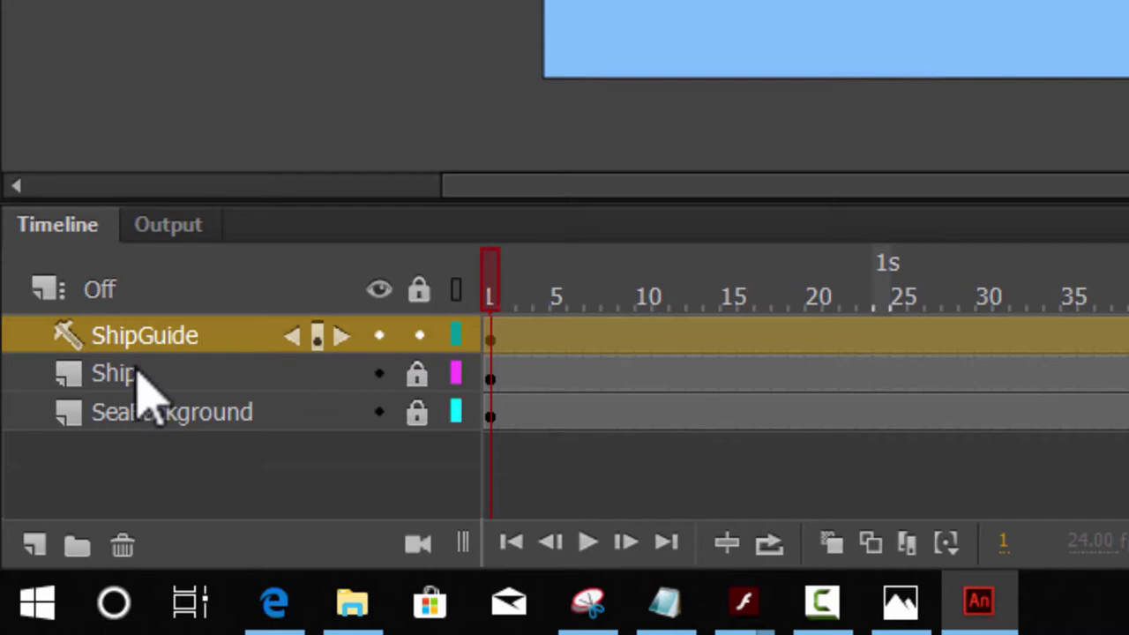
- Nest the Ship layer under ShipGuide as its guided layer
{"action": "left_click", "coordinate": [123, 374]}
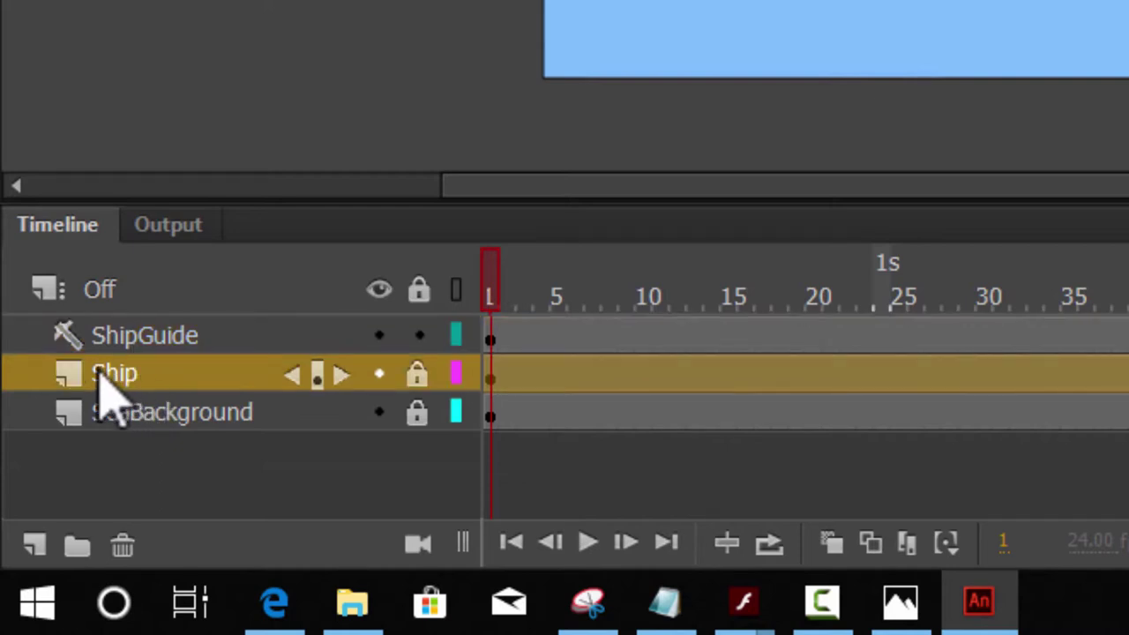
{"action": "left_click_drag", "start_coordinate": [98, 373], "coordinate": [140, 353]}
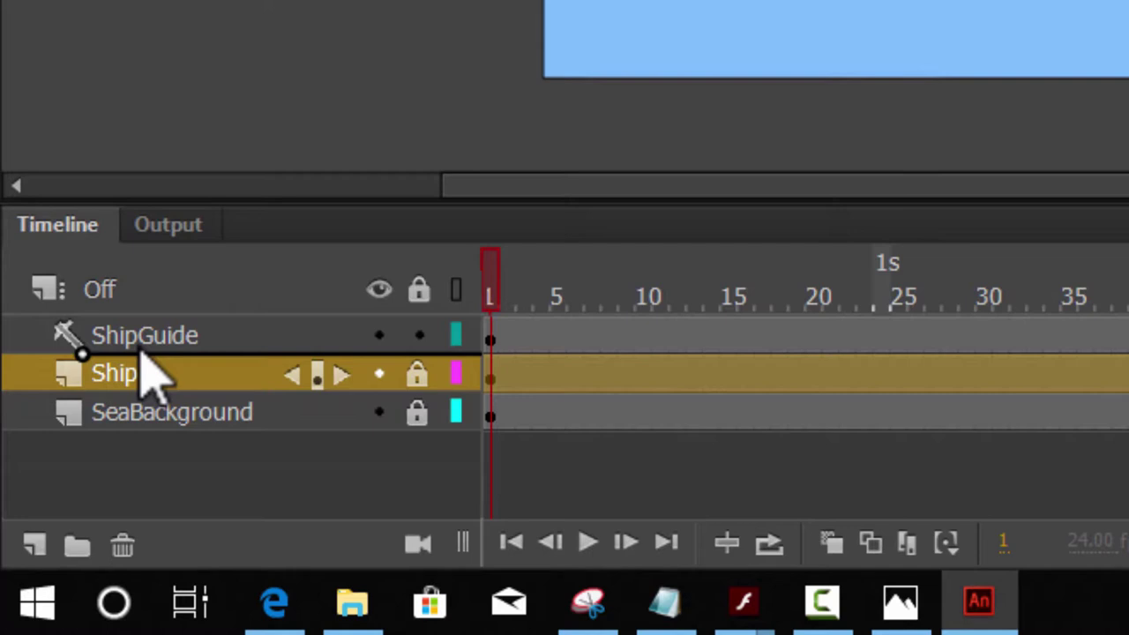
{"action": "left_click_drag", "start_coordinate": [141, 349], "coordinate": [142, 353]}
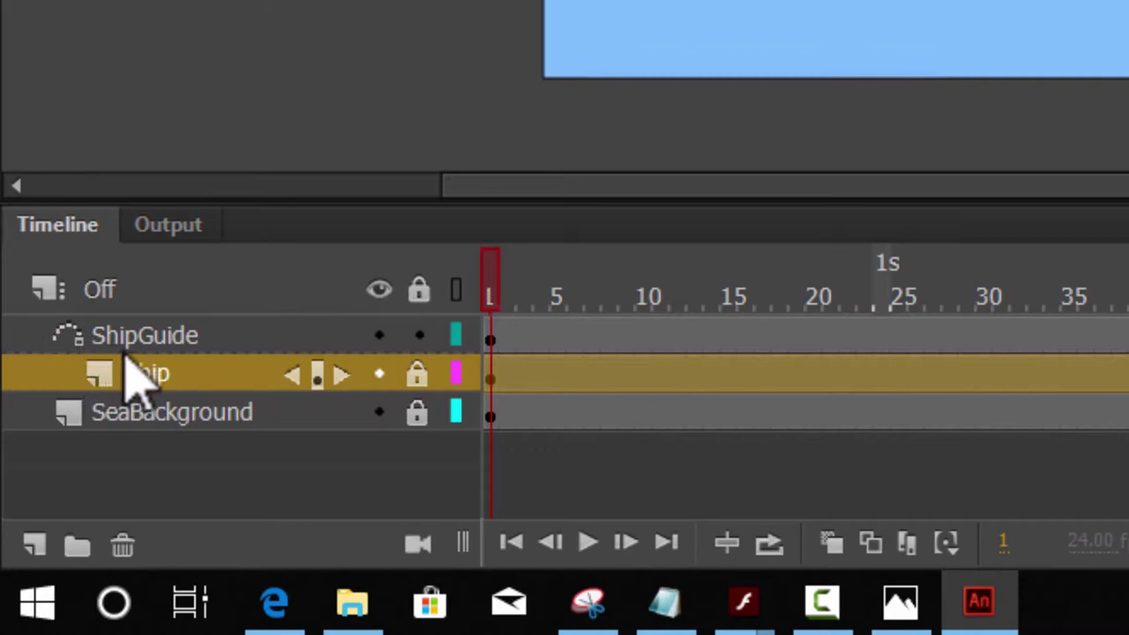
- Lock the ShipGuide layer and unlock the Ship layer
{"action": "left_click", "coordinate": [419, 336]}
{"action": "left_click", "coordinate": [419, 374]}
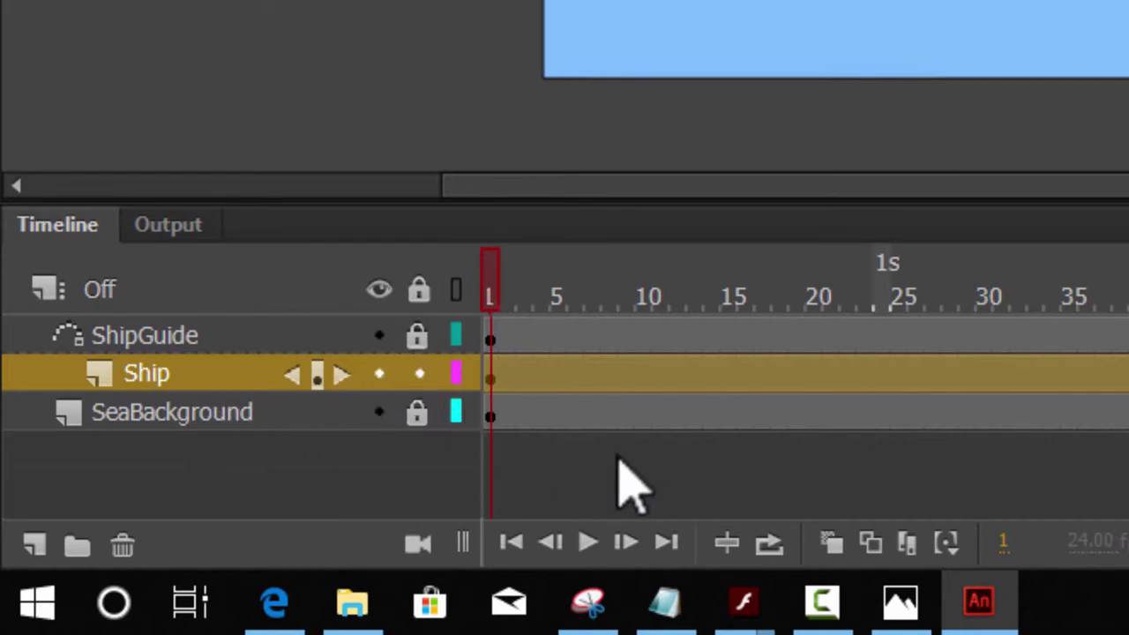
{"action": "left_click_drag", "start_coordinate": [491, 377], "coordinate": [491, 380]}
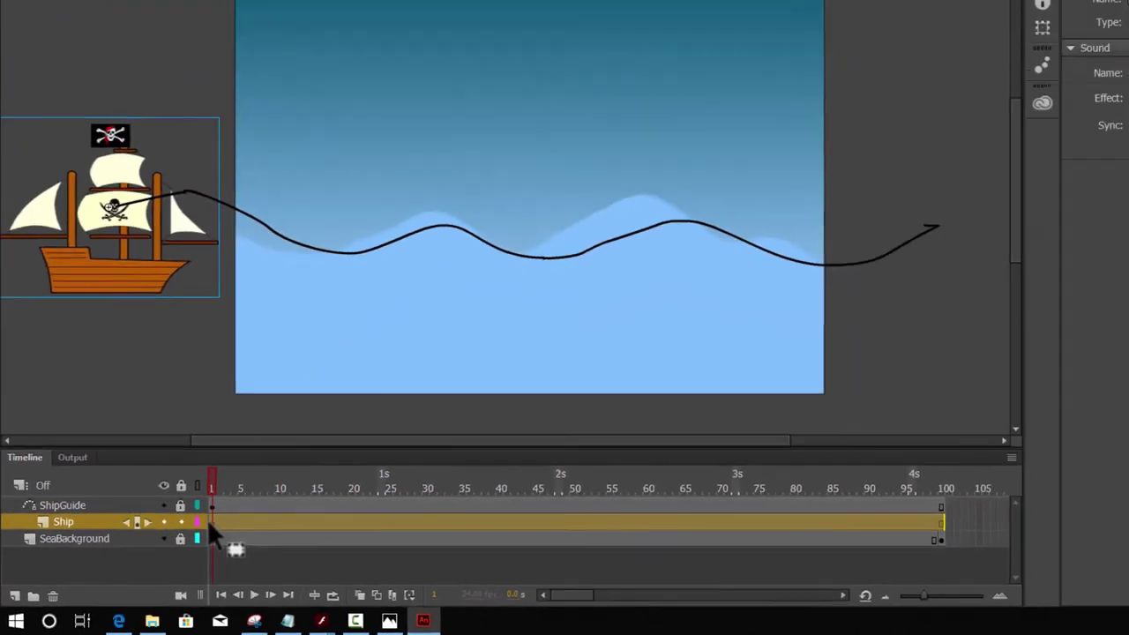
{"action": "left_click_drag", "start_coordinate": [207, 520], "coordinate": [209, 518]}
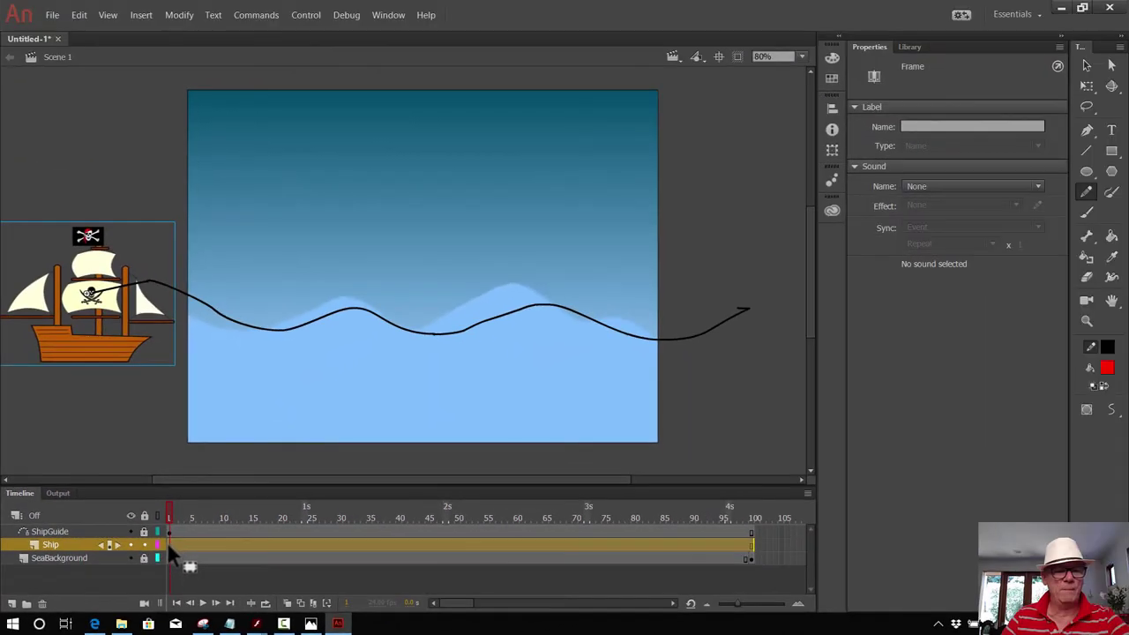
{"action": "left_click", "coordinate": [275, 561]}
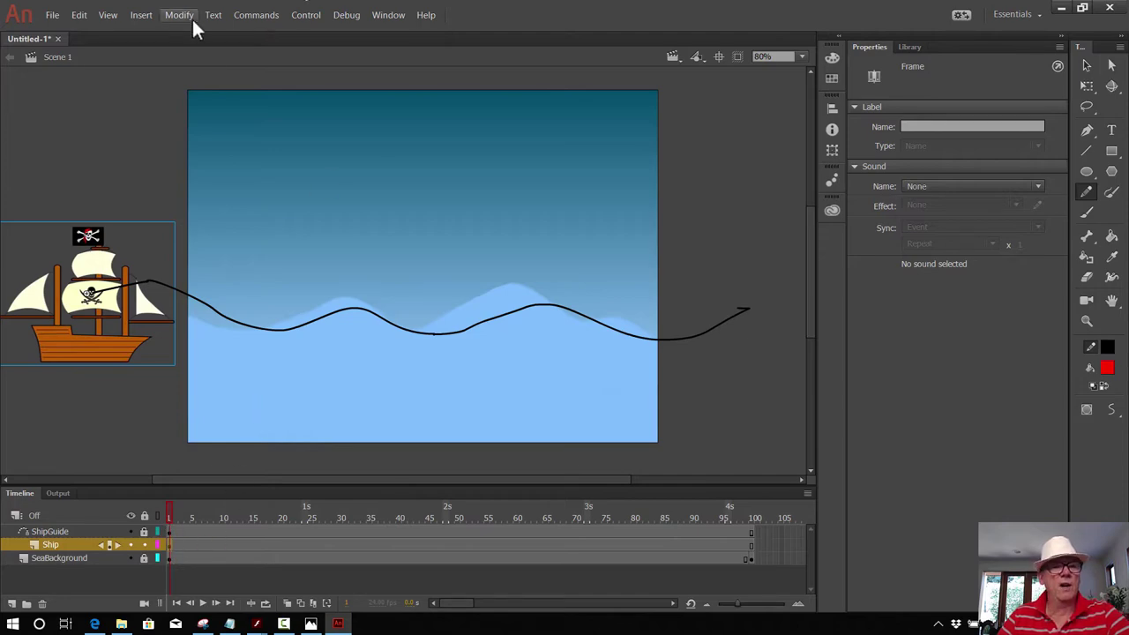
- Create a classic tween on the Ship layer and add a keyframe at frame 100
{"action": "left_click", "coordinate": [141, 15]}
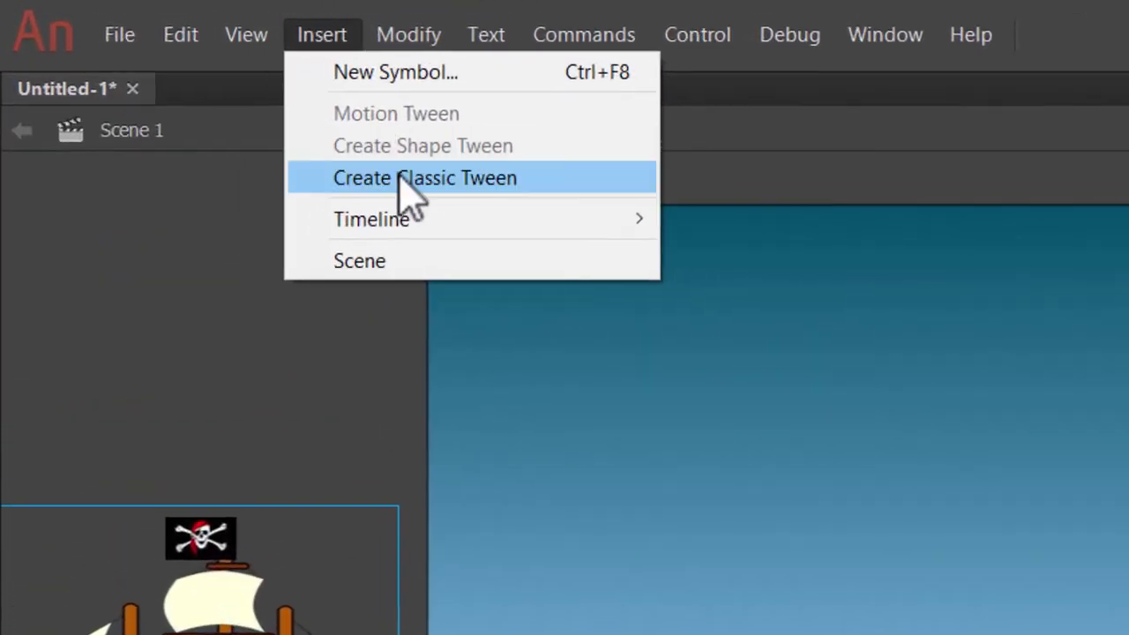
{"action": "left_click", "coordinate": [181, 77]}
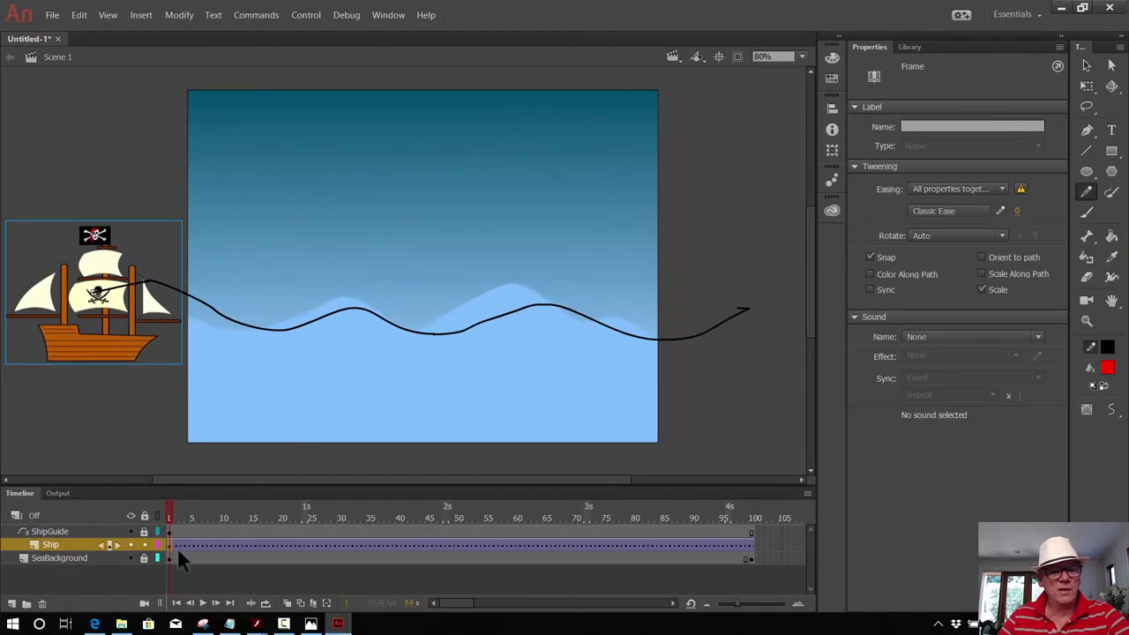
{"action": "left_click", "coordinate": [749, 543]}
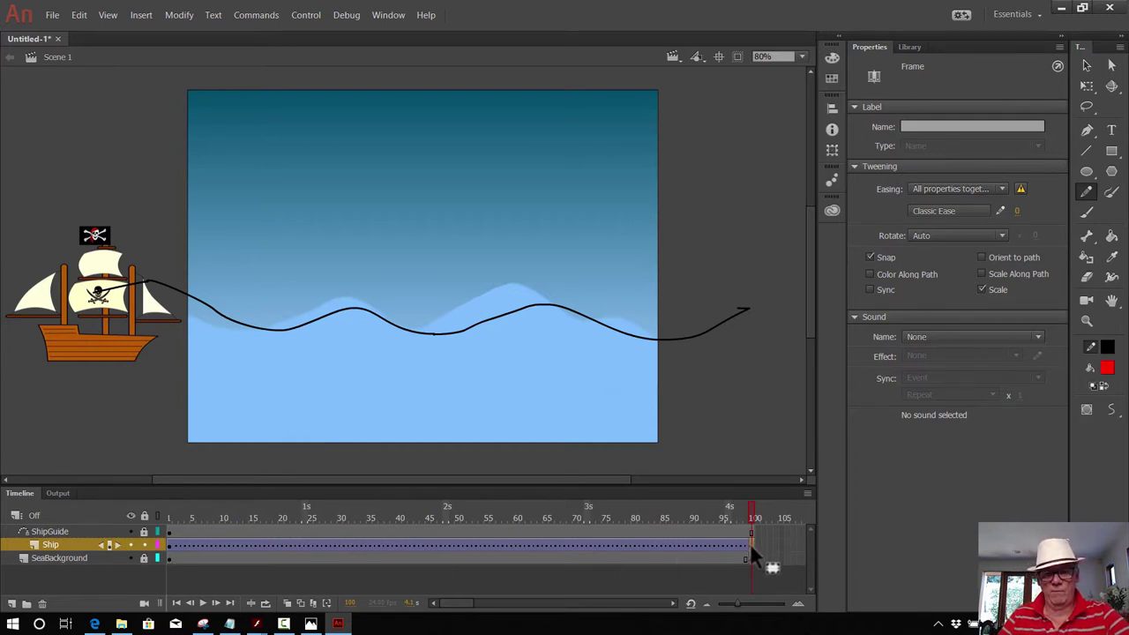
{"action": "left_click_drag", "start_coordinate": [750, 544], "coordinate": [752, 558]}
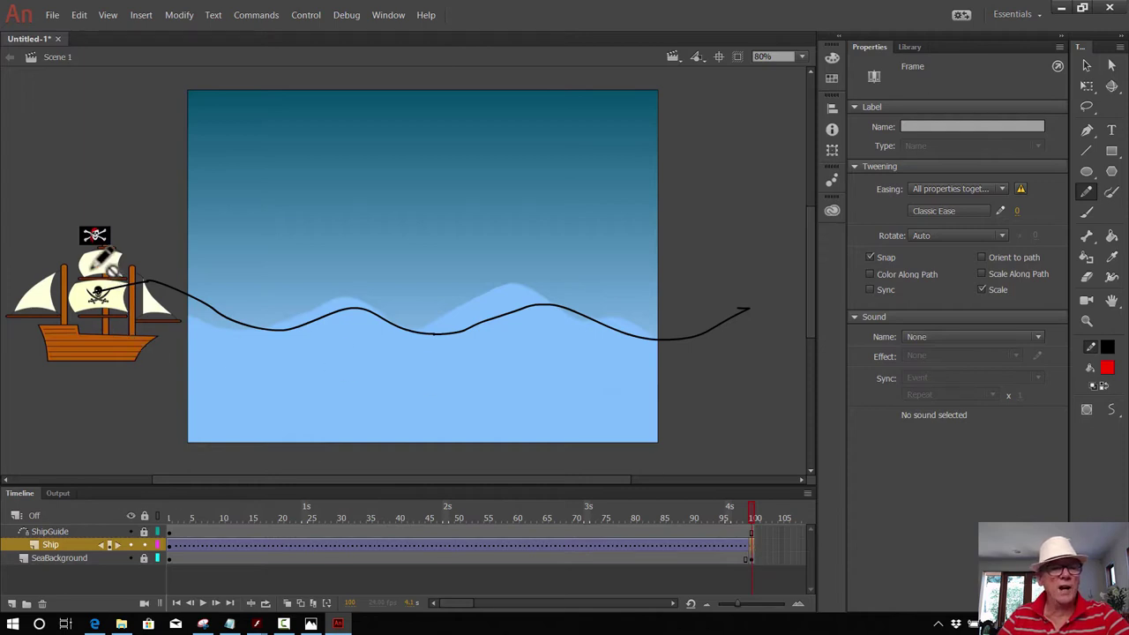
- At frame 100, move the ship to the guide line's right end (X 935.90, Y 370.90)
{"action": "left_click", "coordinate": [1112, 65]}
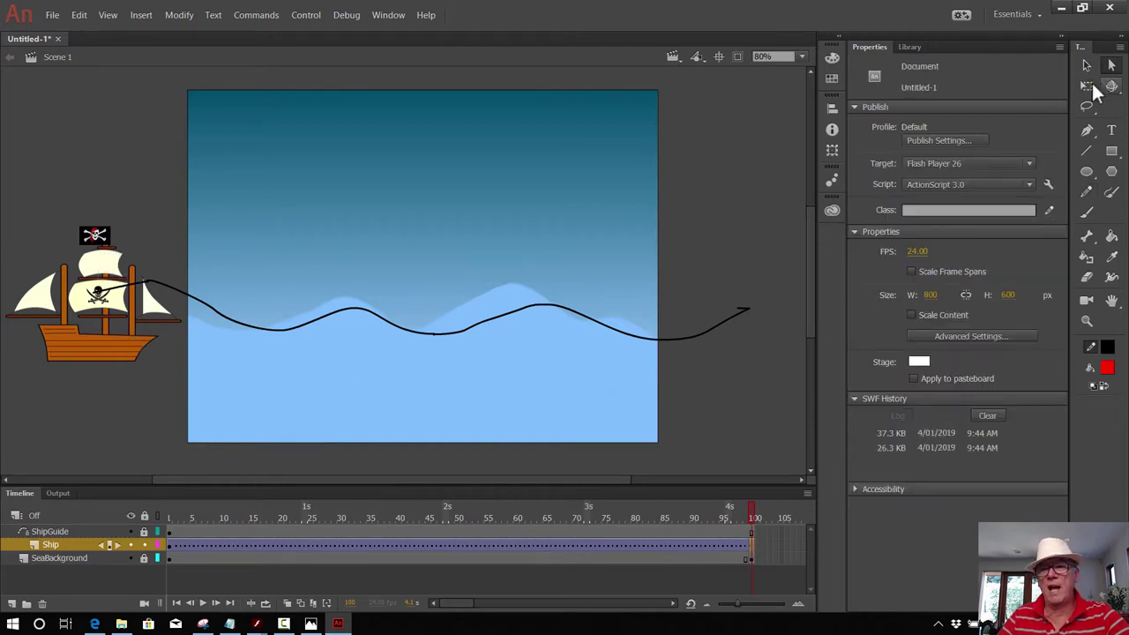
{"action": "left_click_drag", "start_coordinate": [98, 258], "coordinate": [744, 280]}
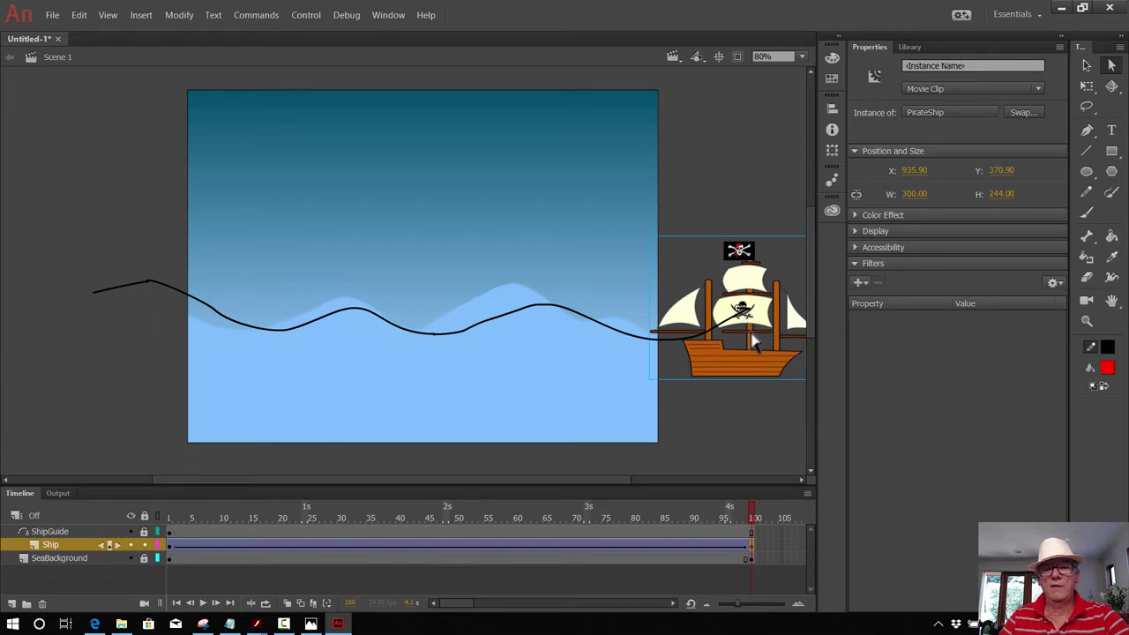
{"action": "left_click", "coordinate": [169, 545]}
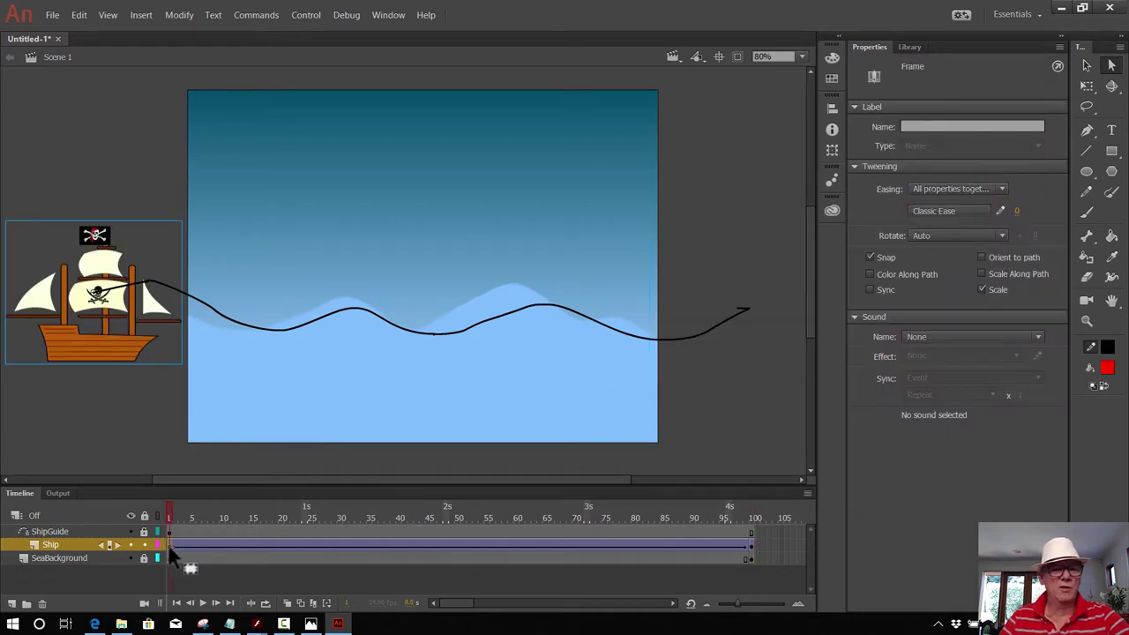
- Snap the ship to the path's left end at frame 1 and right end at frame 100, then scrub to preview
{"action": "left_click", "coordinate": [750, 546]}
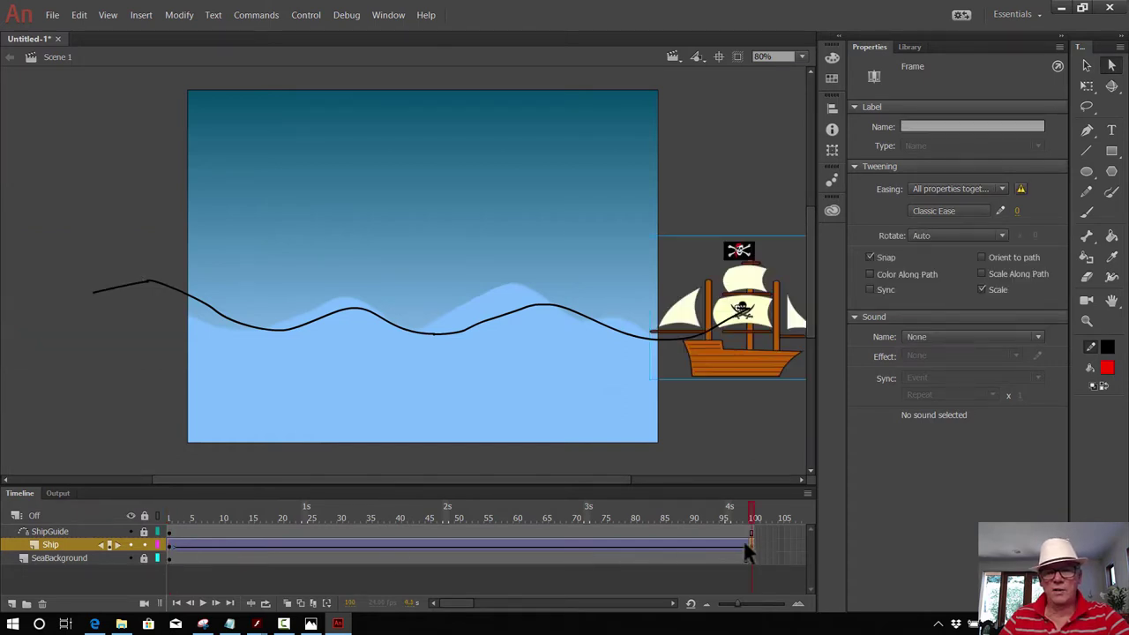
{"action": "left_click", "coordinate": [169, 546]}
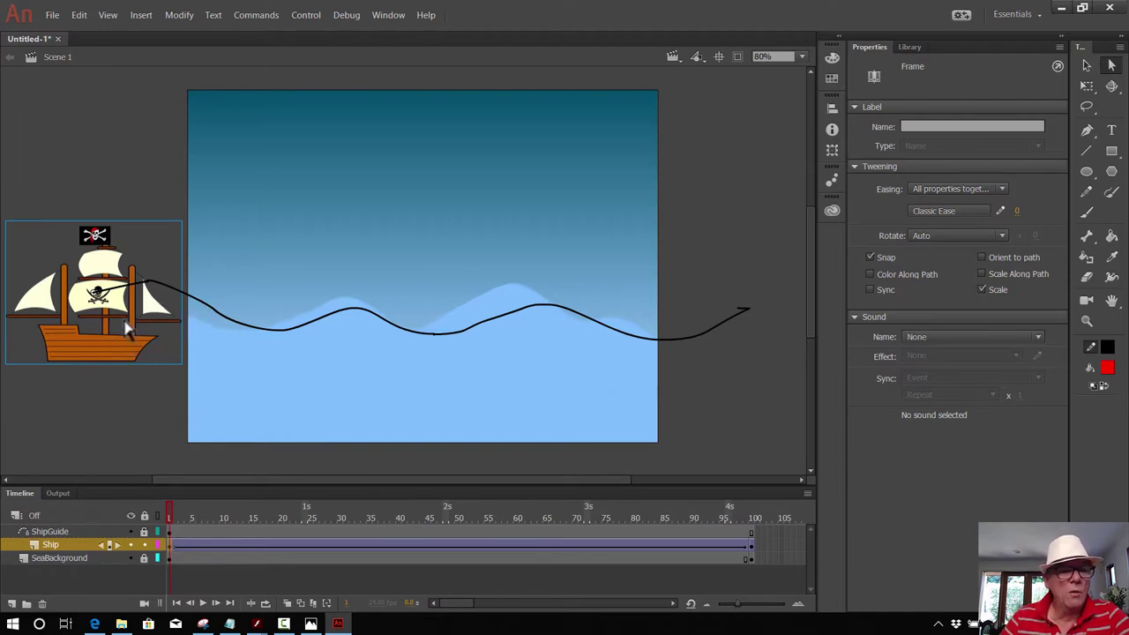
{"action": "mouse_move", "coordinate": [118, 320]}
{"action": "left_mouse_down"}
{"action": "mouse_move", "coordinate": [123, 344]}
{"action": "mouse_move", "coordinate": [115, 305]}
{"action": "left_mouse_up"}
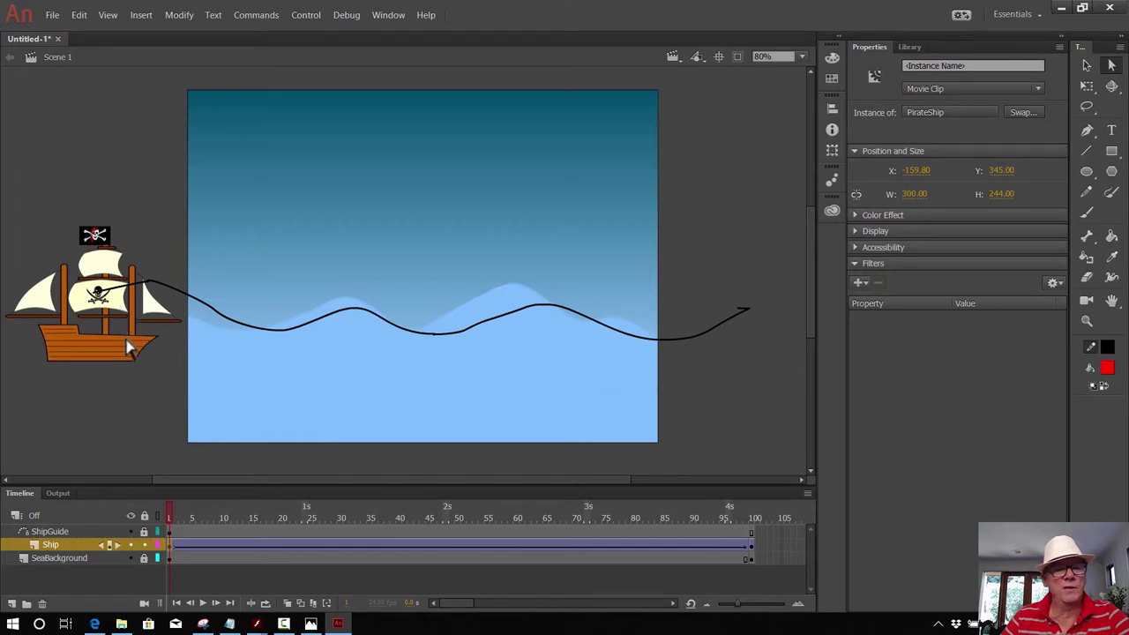
{"action": "left_click", "coordinate": [748, 543]}
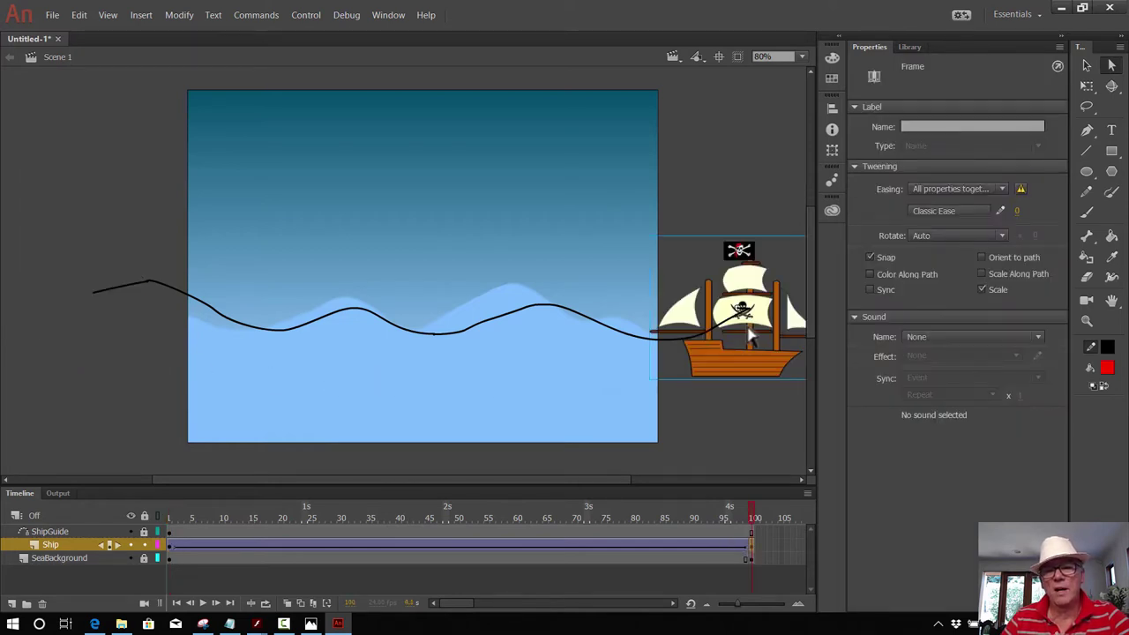
{"action": "left_click_drag", "start_coordinate": [760, 305], "coordinate": [753, 283]}
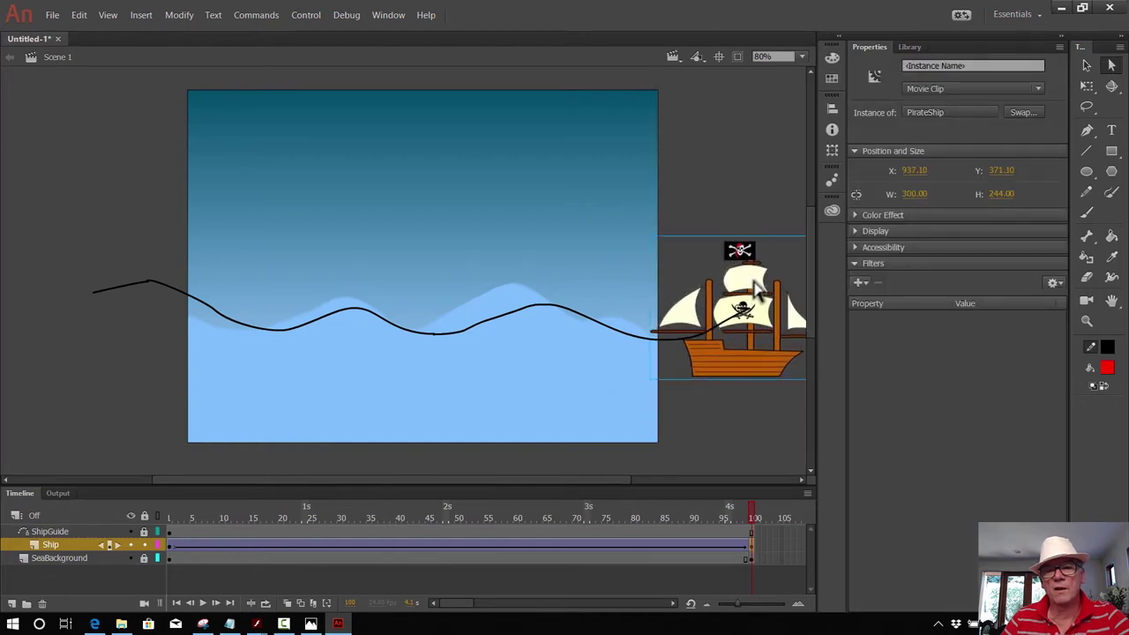
{"action": "left_click_drag", "start_coordinate": [751, 510], "coordinate": [150, 484]}
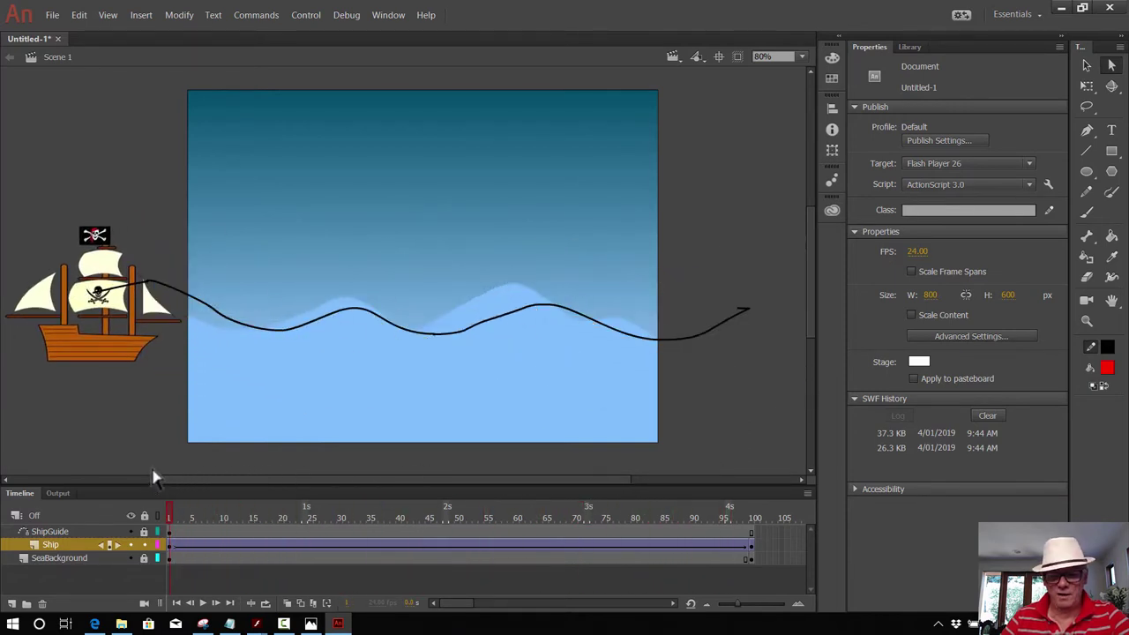
- Preview the test movie, then add a new layer to the timeline
{"action": "key", "text": "ctrl+Return"}
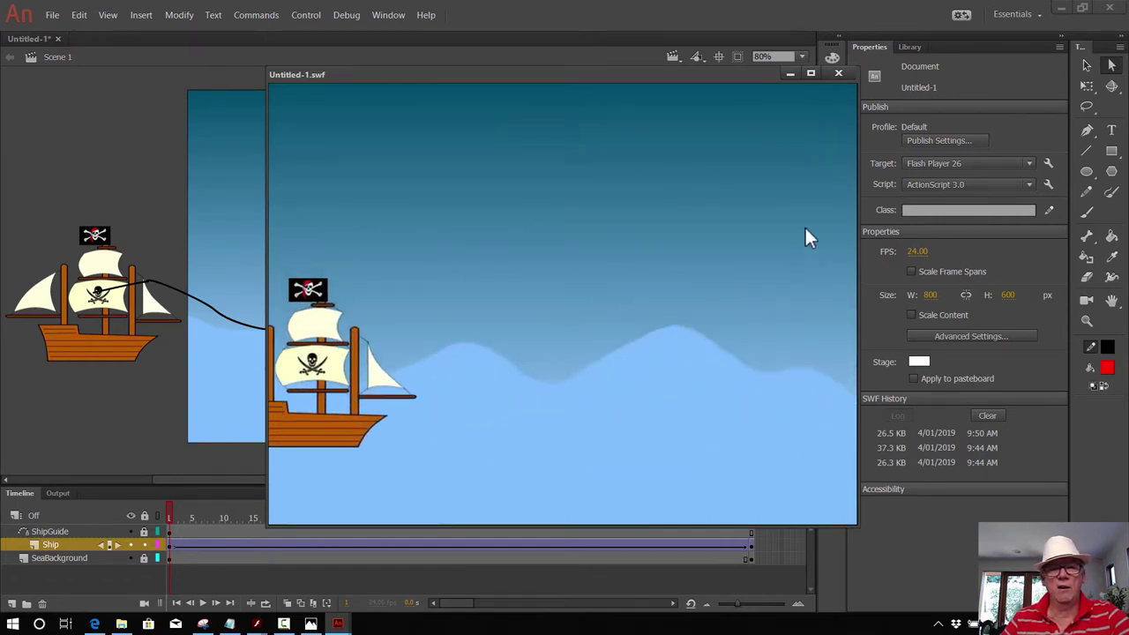
{"action": "left_click", "coordinate": [837, 73]}
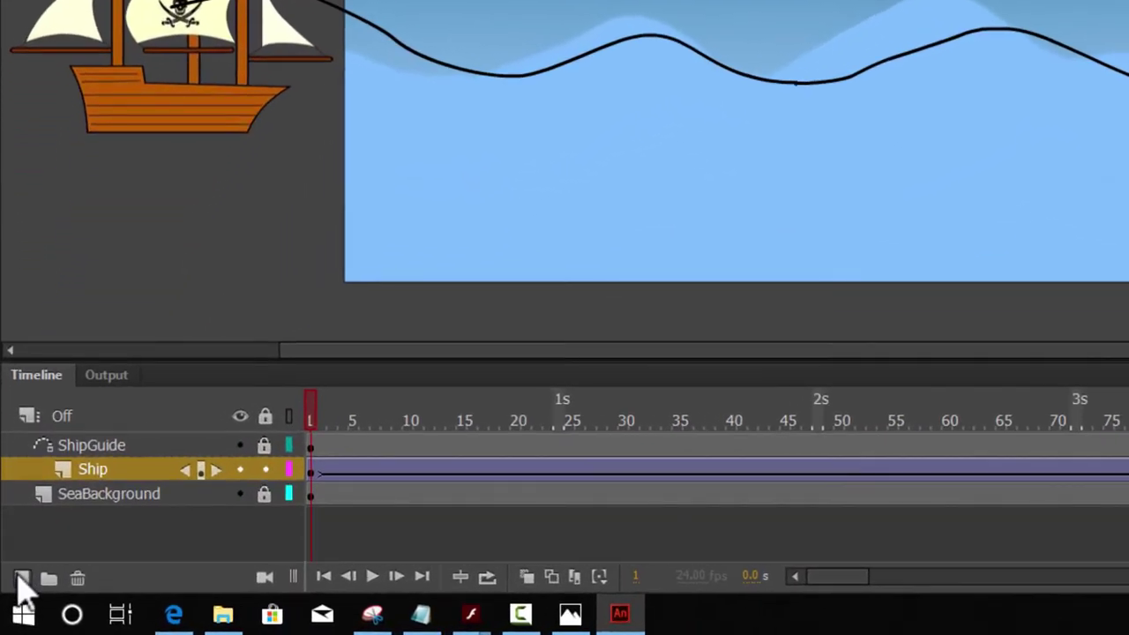
{"action": "left_click", "coordinate": [21, 578]}
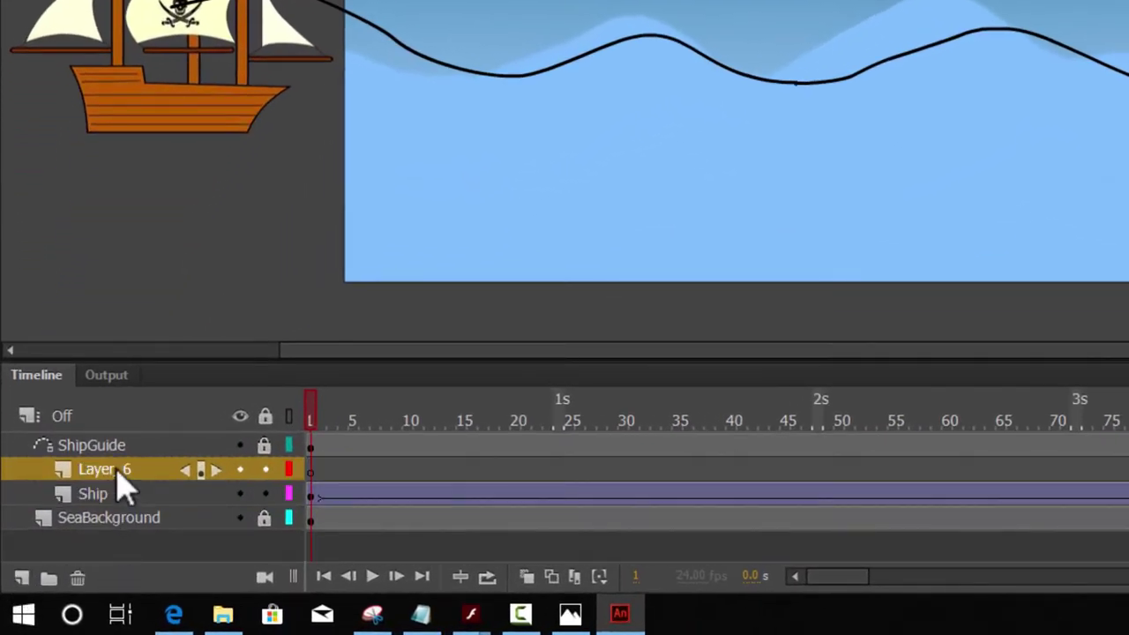
- Move the new layer above ShipGuide and name it seawaves
{"action": "left_click_drag", "start_coordinate": [119, 468], "coordinate": [128, 450]}
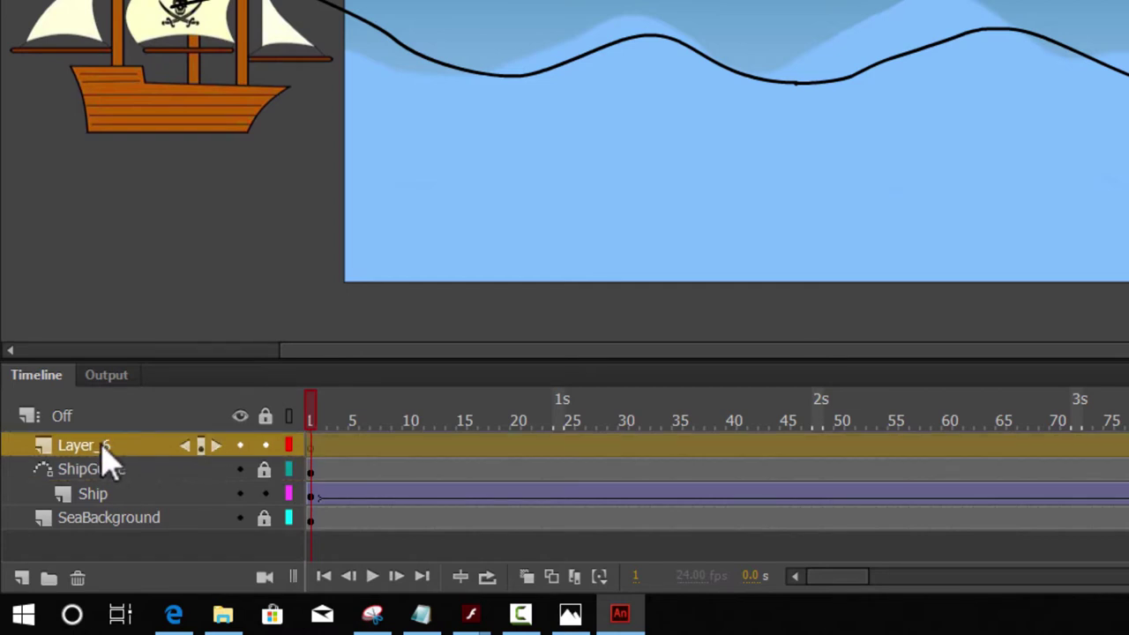
{"action": "double_click", "coordinate": [101, 446]}
{"action": "type", "text": "seawaves"}
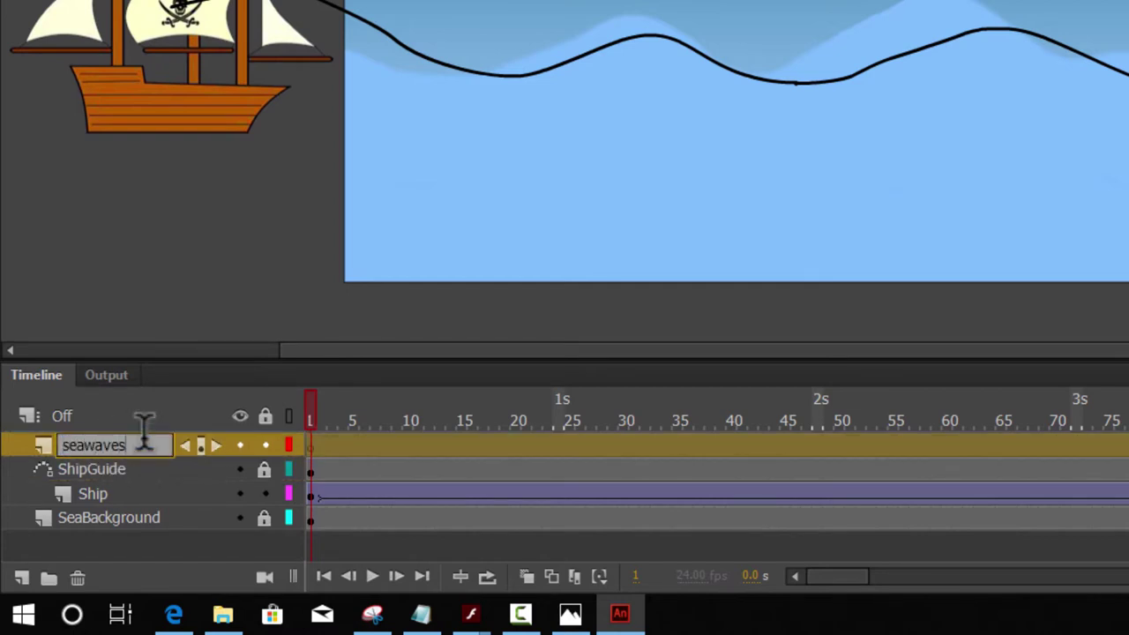
{"action": "key", "text": "Return"}
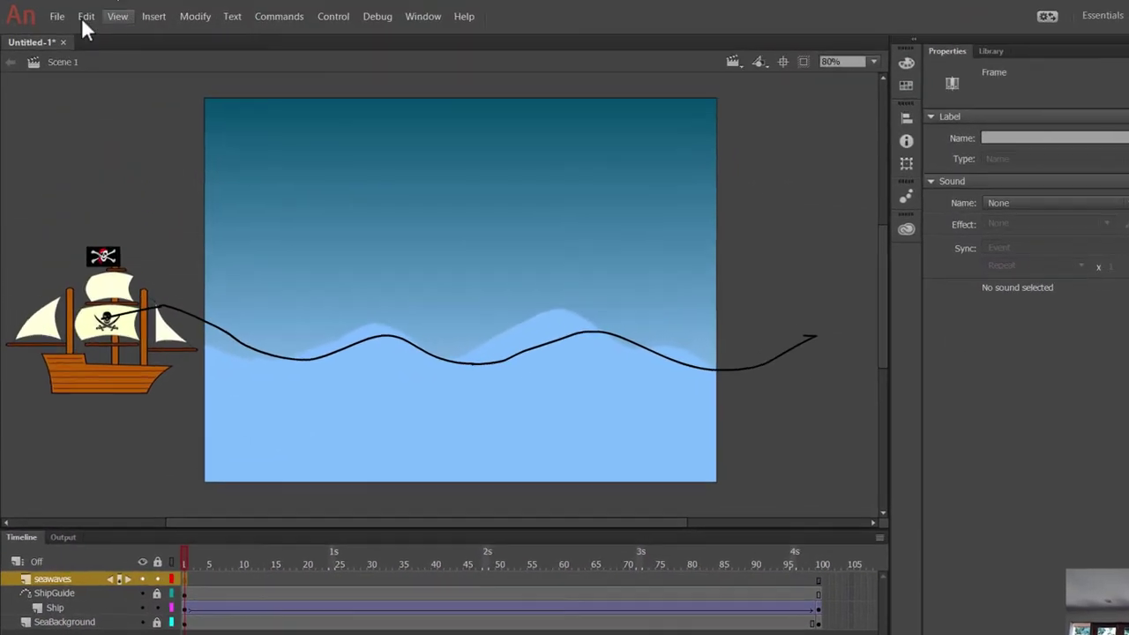
{"action": "left_click", "coordinate": [84, 16]}
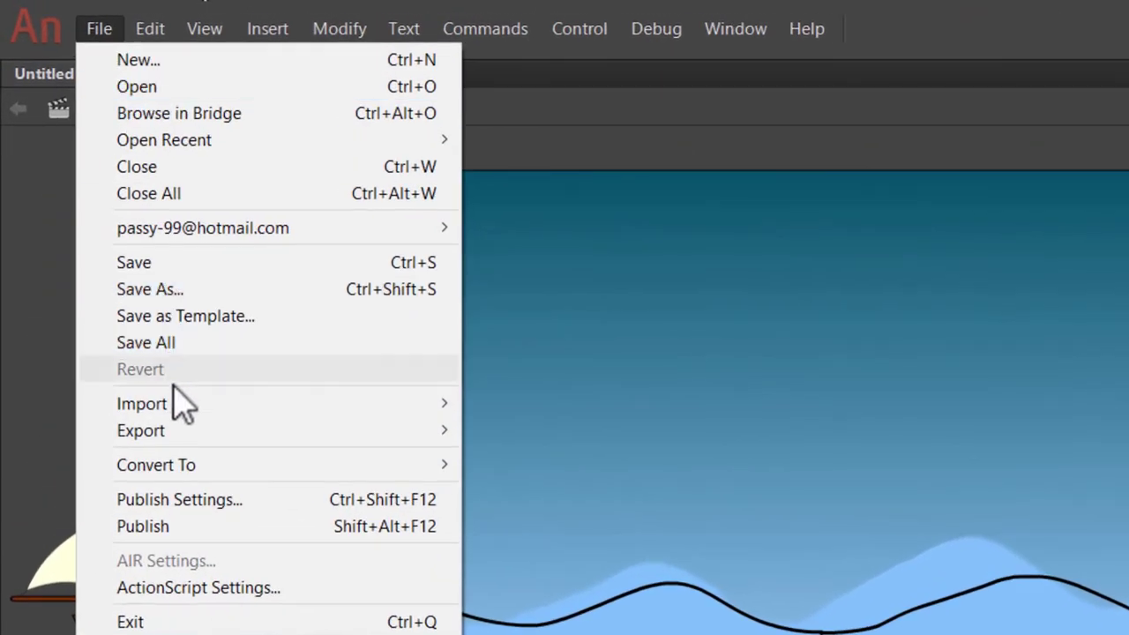
- Import SeaForegroundFW_PPA_PNG.fw.png to the stage, keeping existing library items
{"action": "mouse_move", "coordinate": [436, 408]}
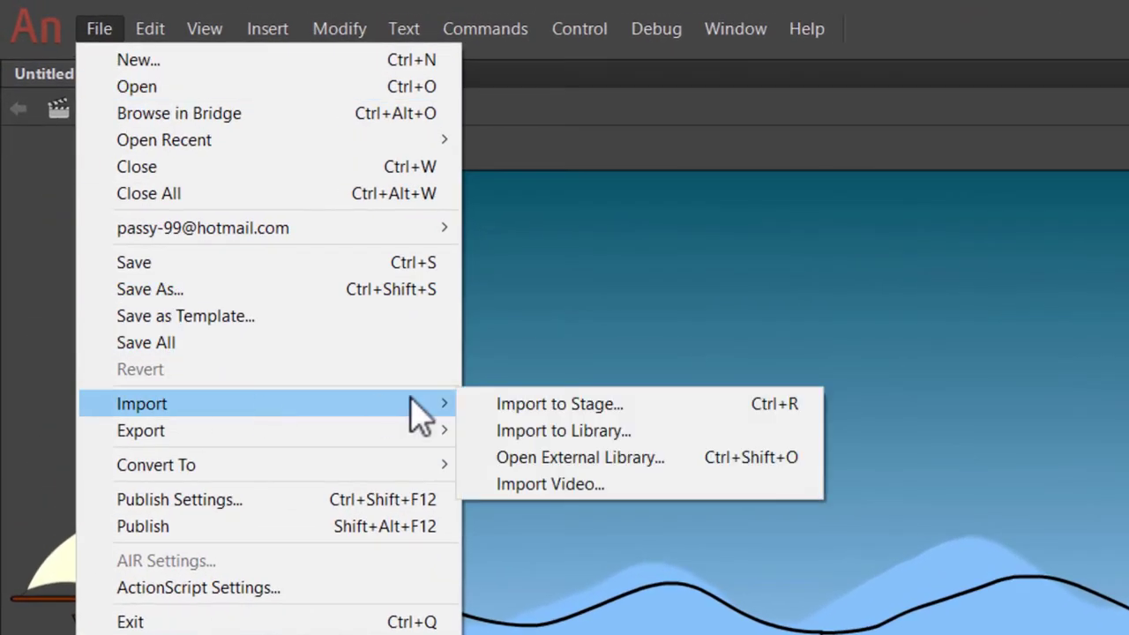
{"action": "left_click", "coordinate": [494, 408]}
{"action": "left_click", "coordinate": [922, 482]}
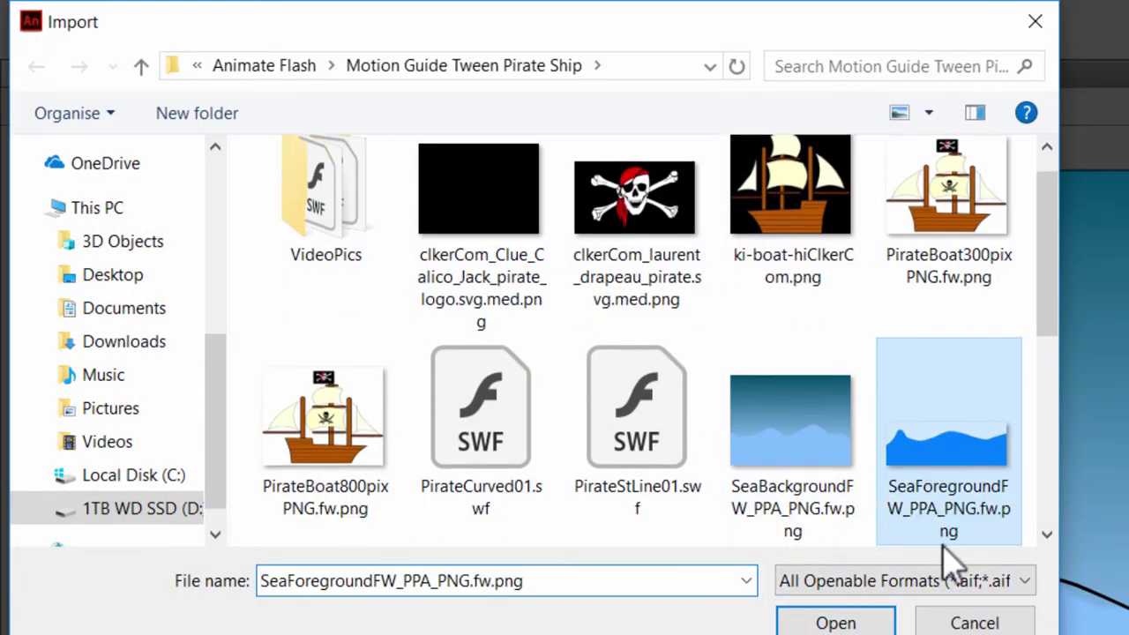
{"action": "left_click", "coordinate": [835, 621]}
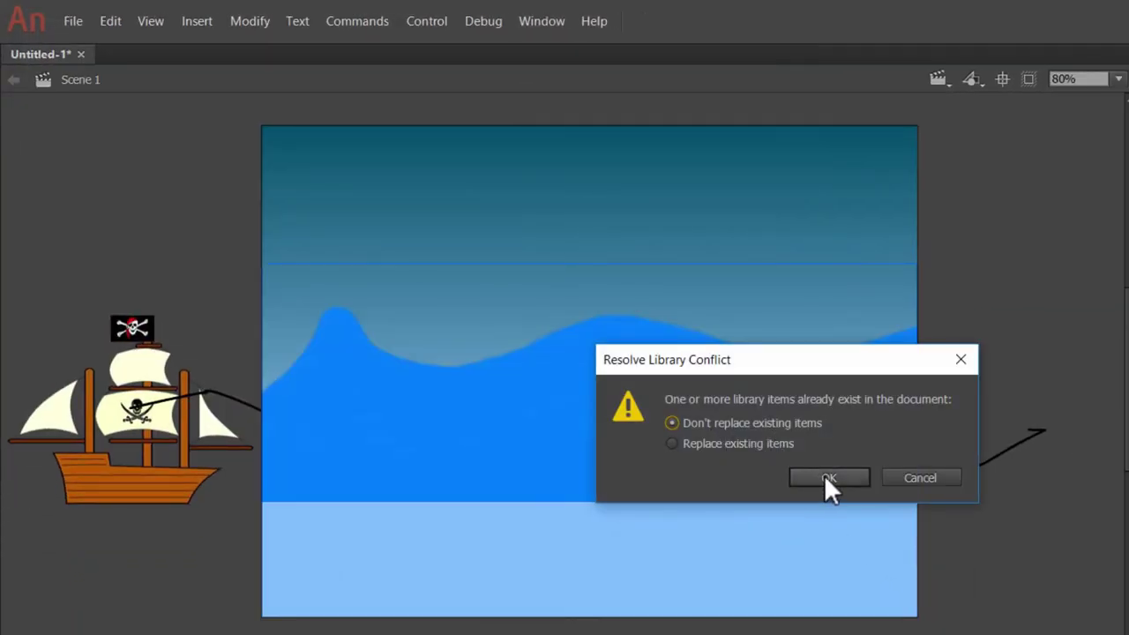
{"action": "left_click", "coordinate": [826, 478]}
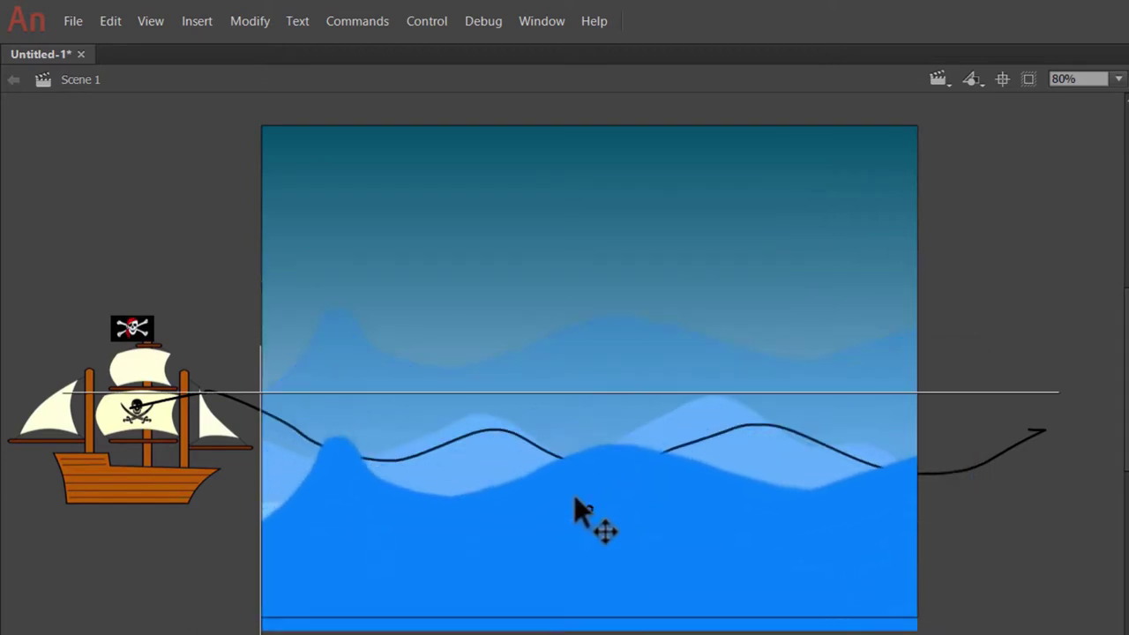
- Raise the wave image slightly, test the movie, then nudge the waves up a bit more
{"action": "left_click_drag", "start_coordinate": [574, 495], "coordinate": [575, 476]}
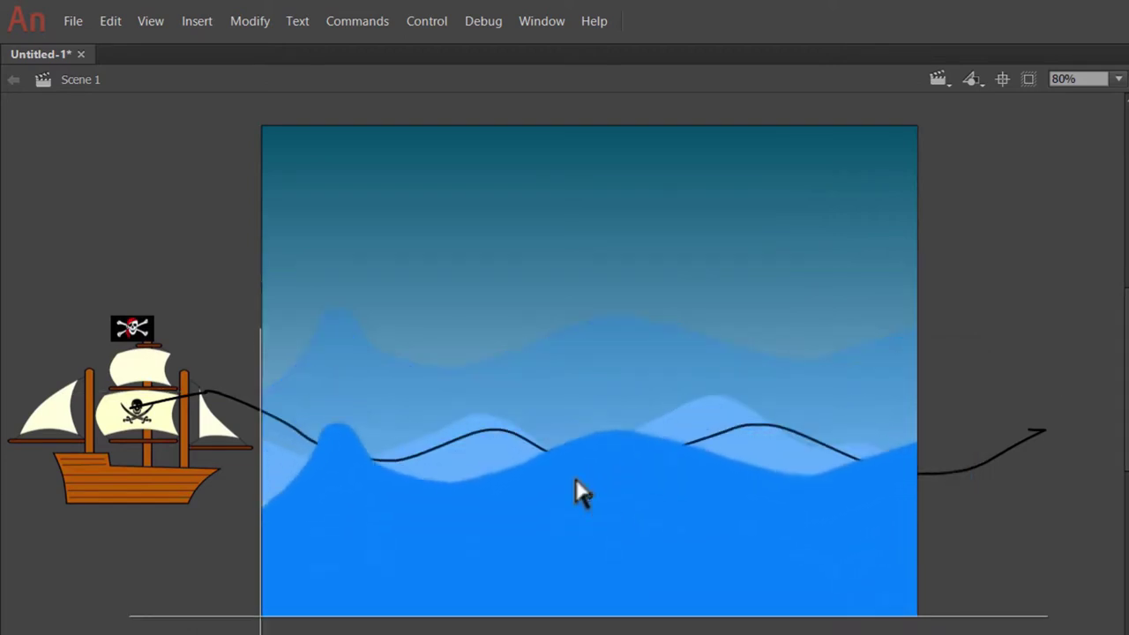
{"action": "left_click", "coordinate": [575, 476]}
{"action": "key", "text": "ctrl+Return"}
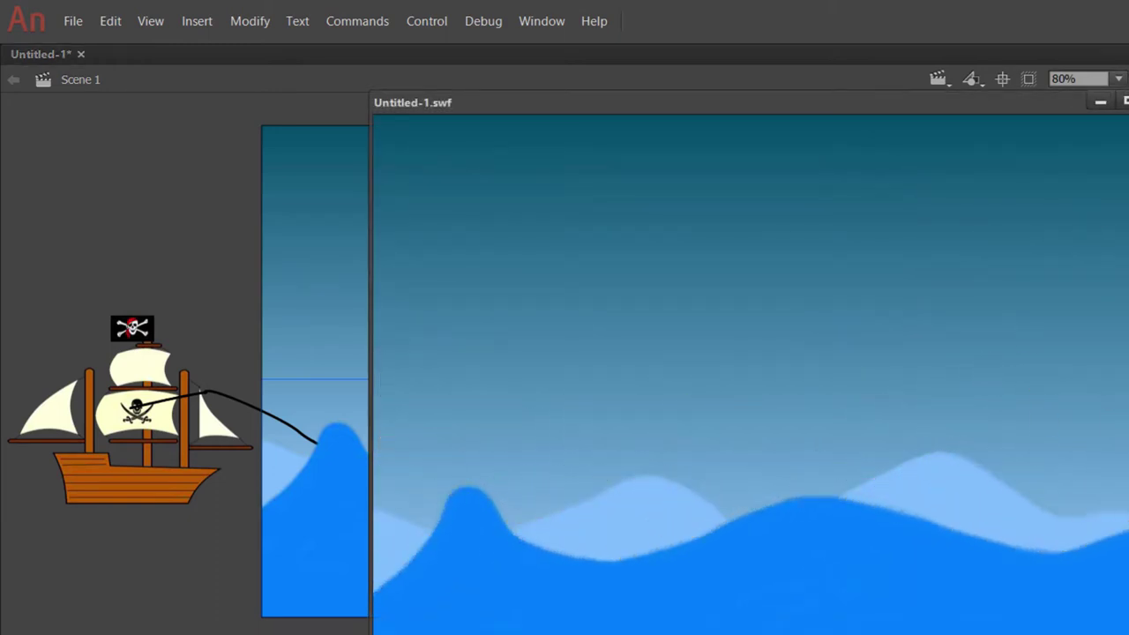
{"action": "left_click", "coordinate": [1126, 103]}
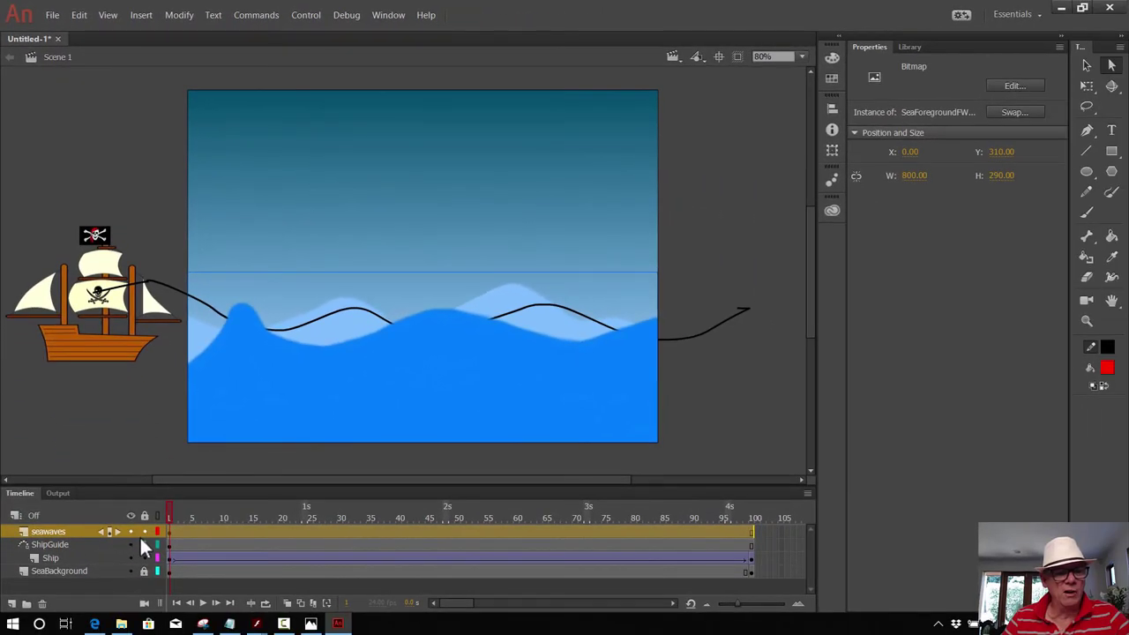
{"action": "left_click", "coordinate": [782, 532]}
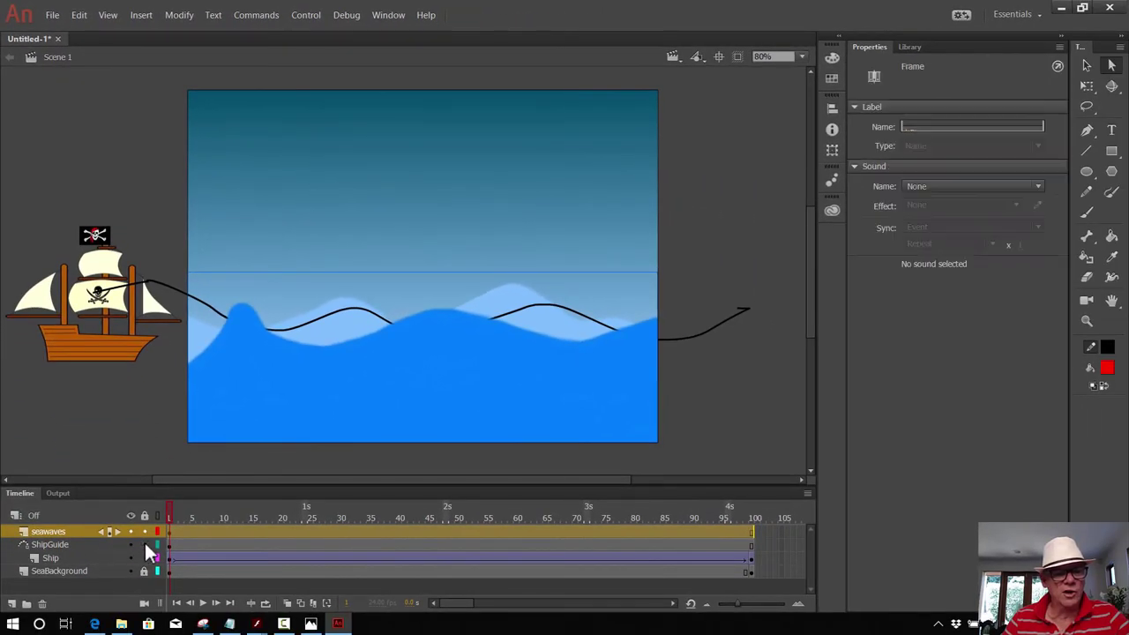
{"action": "left_click", "coordinate": [327, 322]}
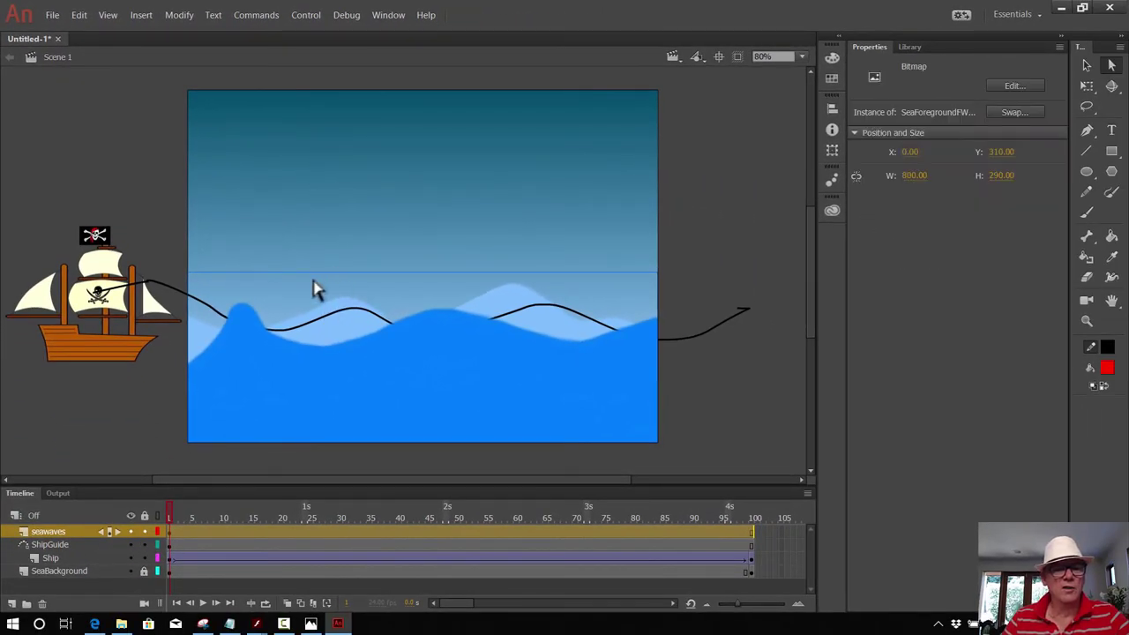
{"action": "key", "text": "Up"}
{"action": "key", "text": "Up"}
{"action": "key", "text": "Up"}
{"action": "key", "text": "Up"}
{"action": "key", "text": "Up"}
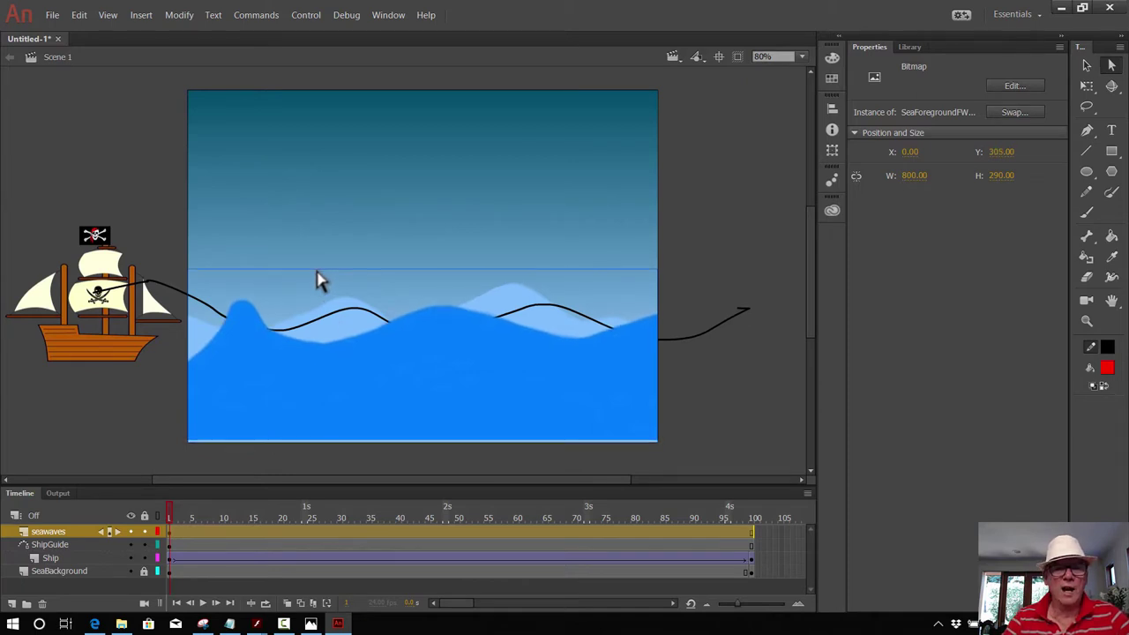
- Nudge the waves back down and raise the ShipGuide path about 20 pixels
{"action": "key", "text": "Down"}
{"action": "key", "text": "Down"}
{"action": "key", "text": "Down"}
{"action": "key", "text": "Down"}
{"action": "key", "text": "Down"}
{"action": "key", "text": "Down"}
{"action": "key", "text": "Down"}
{"action": "key", "text": "Down"}
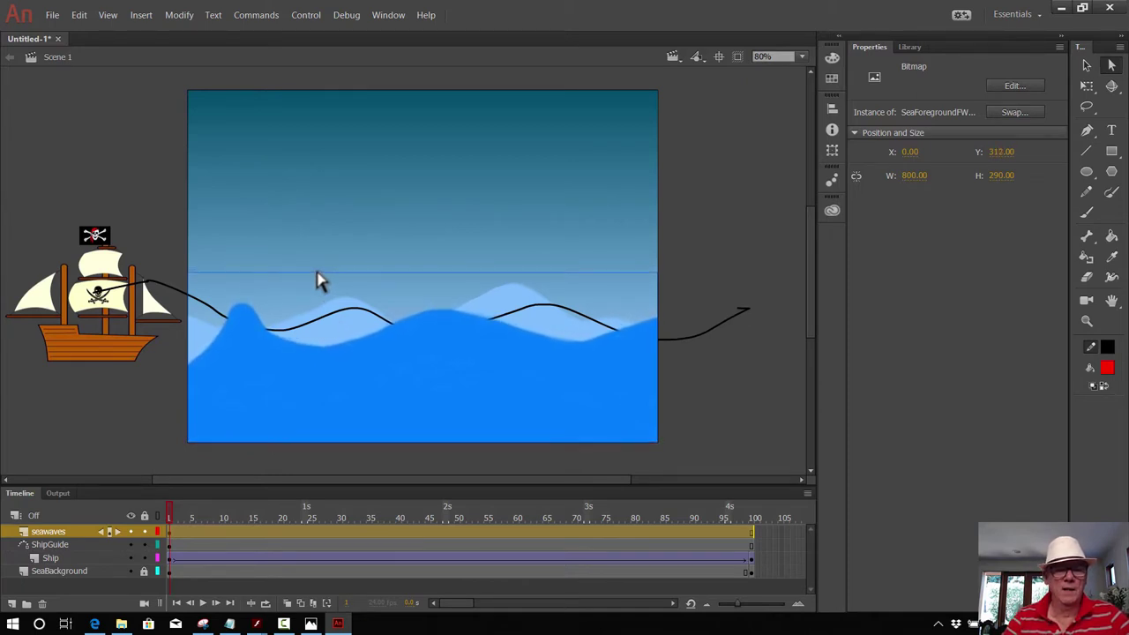
{"action": "left_click", "coordinate": [207, 544]}
{"action": "left_click", "coordinate": [172, 542]}
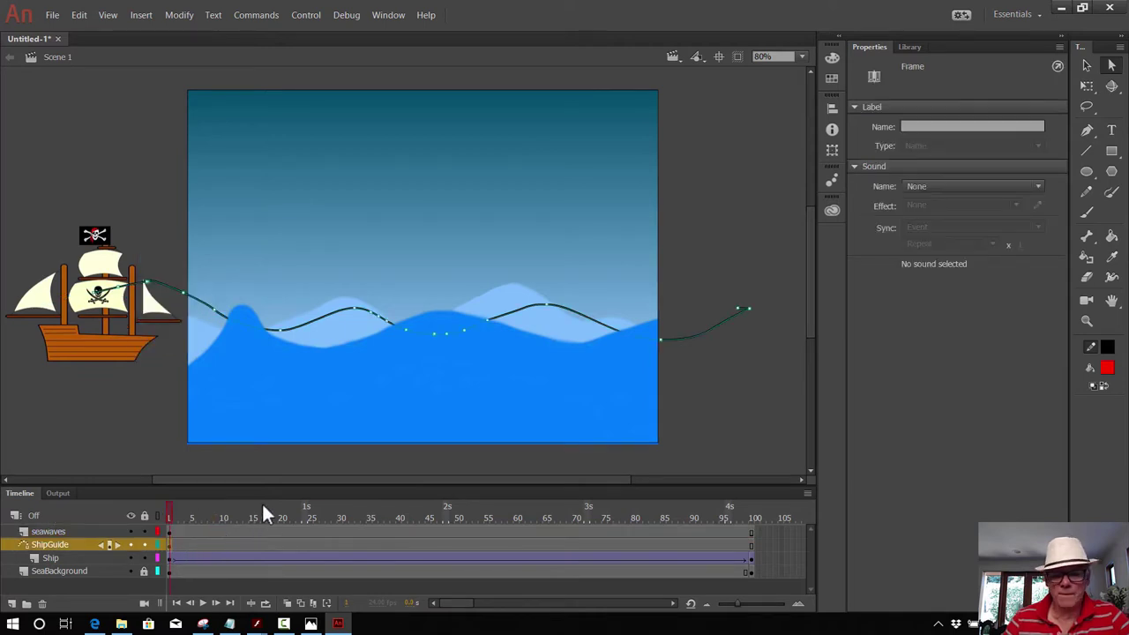
{"action": "key", "text": "Up"}
{"action": "key", "text": "Up"}
{"action": "key", "text": "Up"}
{"action": "key", "text": "Up"}
{"action": "key", "text": "Up"}
{"action": "key", "text": "Up"}
{"action": "key", "text": "Up"}
{"action": "key", "text": "Up"}
{"action": "key", "text": "Up"}
{"action": "key", "text": "Up"}
{"action": "key", "text": "Up"}
{"action": "key", "text": "Up"}
{"action": "key", "text": "Up"}
{"action": "key", "text": "Up"}
{"action": "key", "text": "Up"}
{"action": "key", "text": "Up"}
{"action": "key", "text": "Up"}
{"action": "key", "text": "Up"}
{"action": "key", "text": "Up"}
{"action": "key", "text": "Up"}
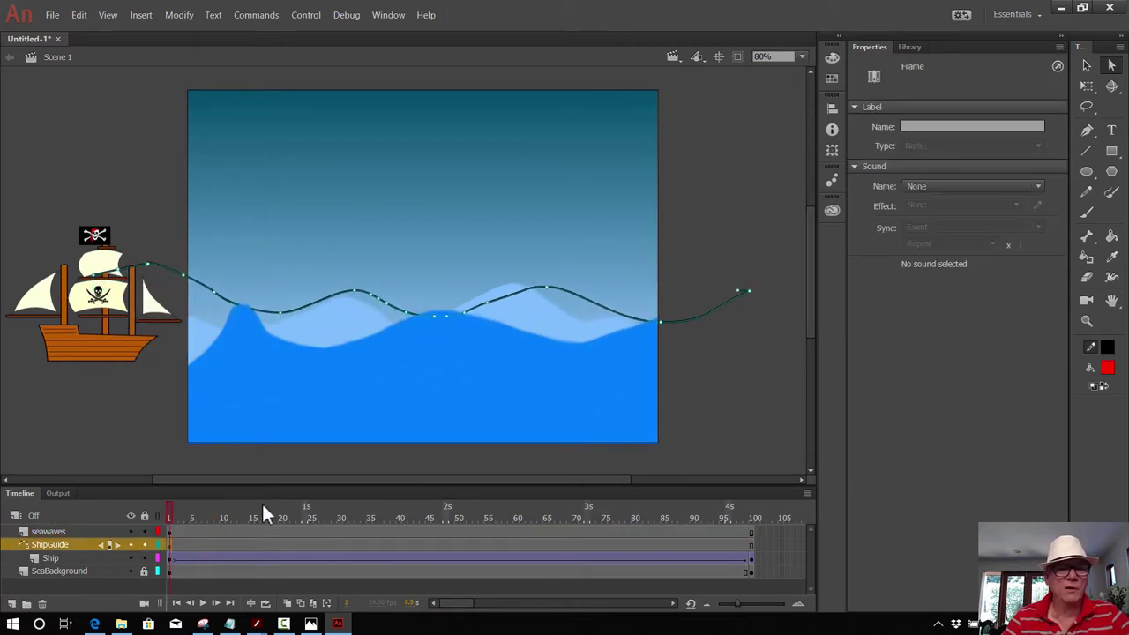
- Snap the frame-1 ship onto the path start, check frame 100, and test the movie
{"action": "left_click", "coordinate": [169, 558]}
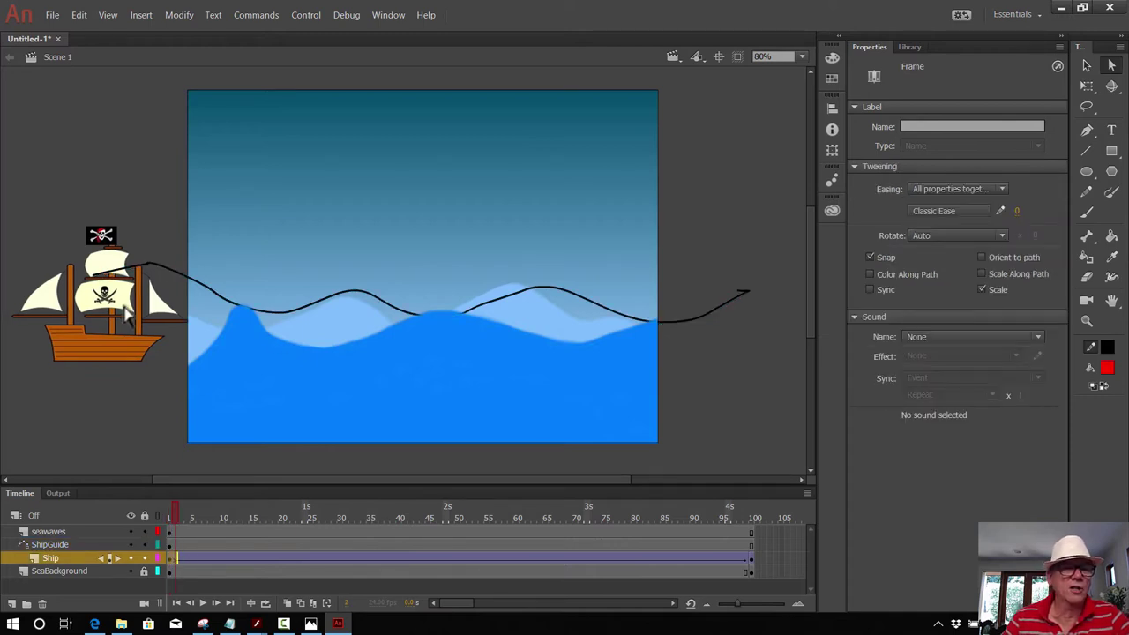
{"action": "mouse_move", "coordinate": [126, 313]}
{"action": "left_mouse_down"}
{"action": "mouse_move", "coordinate": [119, 278]}
{"action": "mouse_move", "coordinate": [121, 306]}
{"action": "left_mouse_up"}
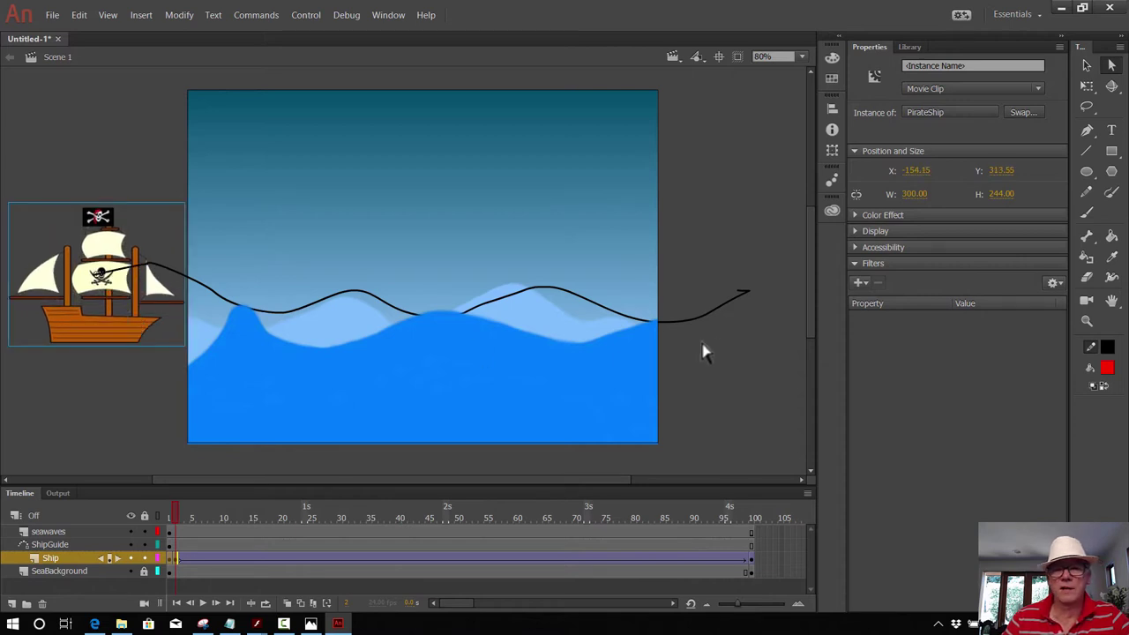
{"action": "left_click", "coordinate": [752, 558]}
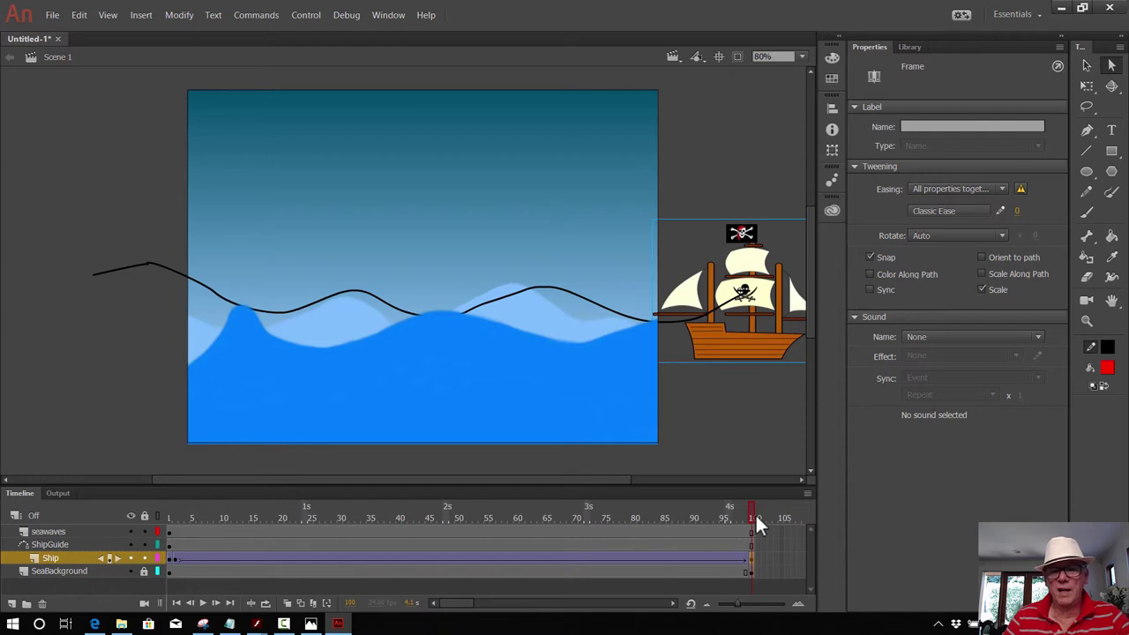
{"action": "left_click_drag", "start_coordinate": [753, 513], "coordinate": [156, 479]}
{"action": "key", "text": "ctrl+Return"}
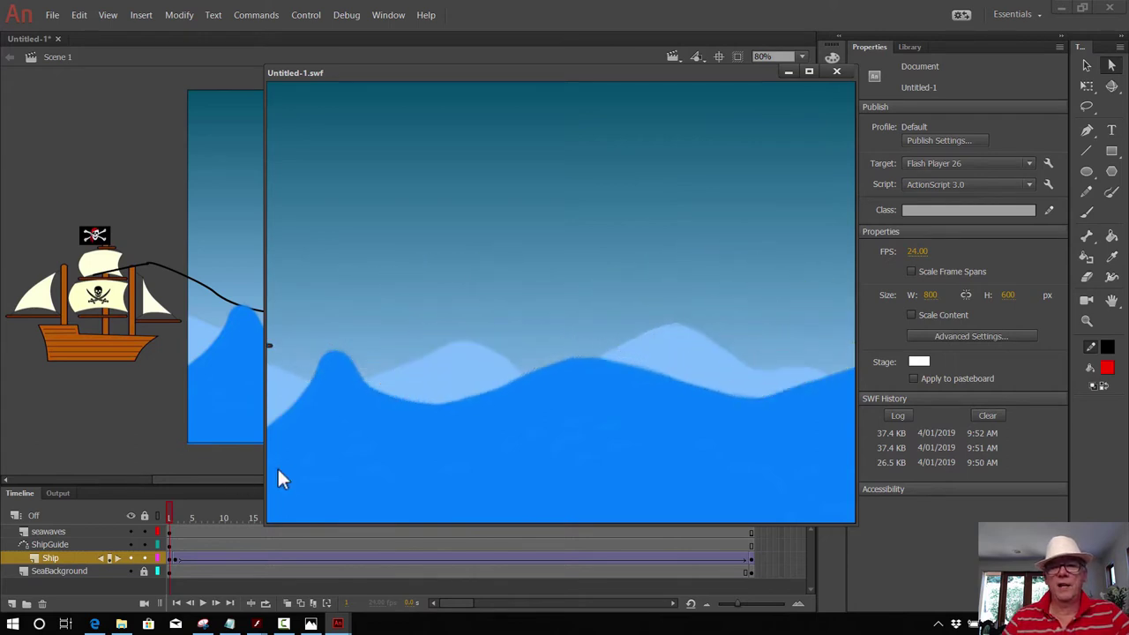
- Lower the foreground wave image on the seawaves layer to Y 337
{"action": "left_click", "coordinate": [833, 71]}
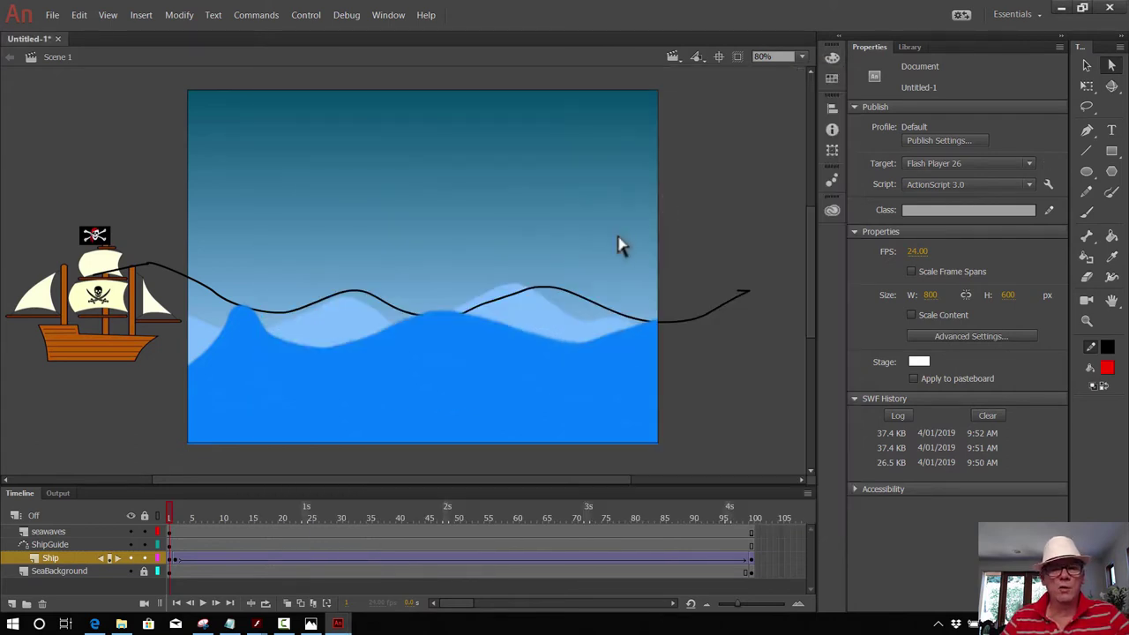
{"action": "left_click", "coordinate": [85, 532]}
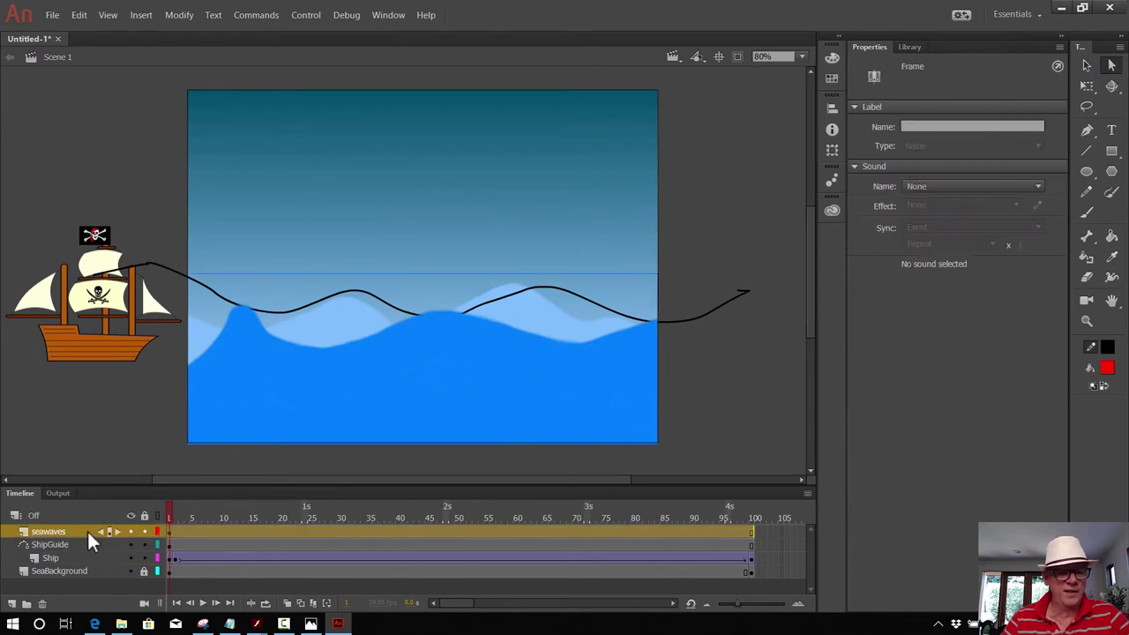
{"action": "left_click", "coordinate": [354, 396]}
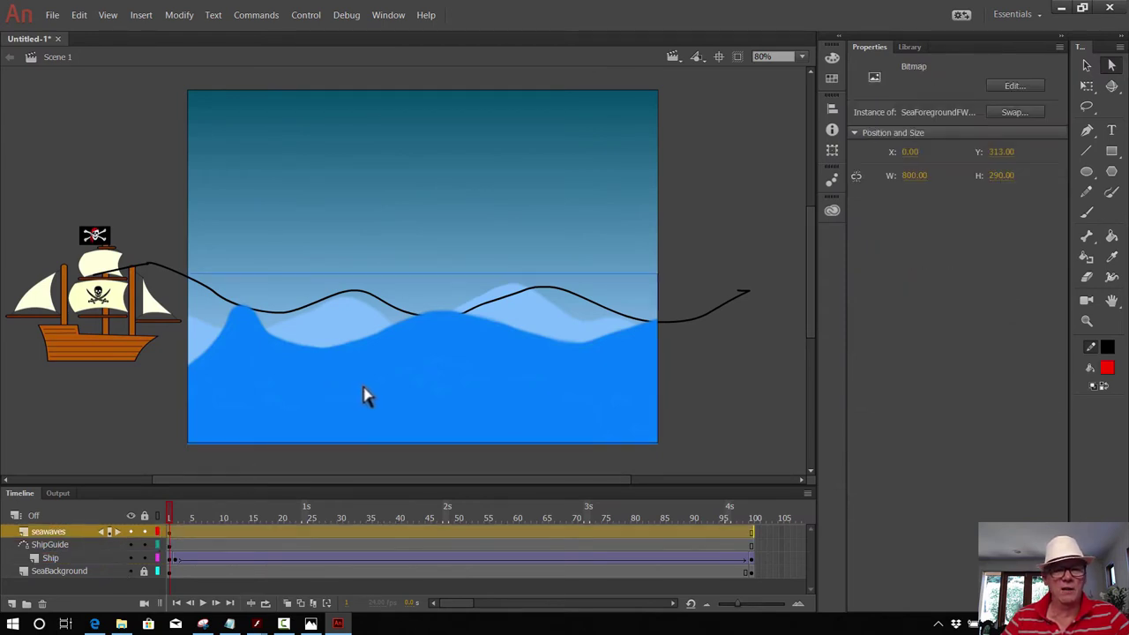
{"action": "key", "text": "Down"}
{"action": "key", "text": "Down"}
{"action": "key", "text": "Down"}
{"action": "key", "text": "Down"}
{"action": "key", "text": "Down"}
{"action": "key", "text": "Down"}
{"action": "key", "text": "Down"}
{"action": "key", "text": "Down"}
{"action": "key", "text": "Down"}
{"action": "key", "text": "Down"}
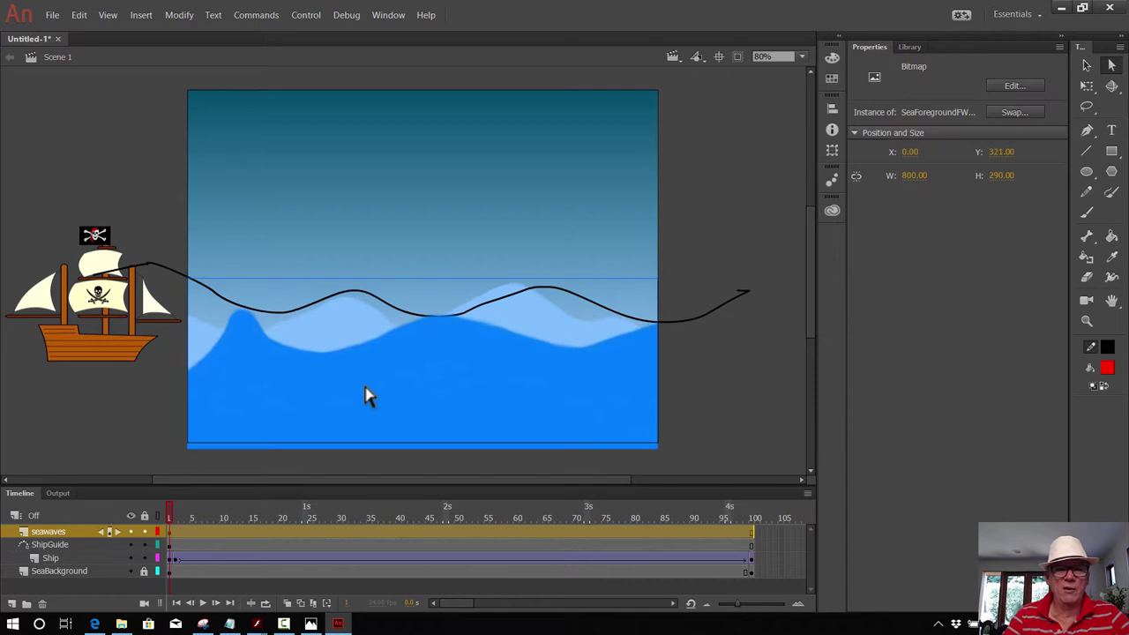
{"action": "key", "text": "Down"}
{"action": "key", "text": "Down"}
{"action": "key", "text": "Down"}
{"action": "key", "text": "Down"}
{"action": "key", "text": "Down"}
{"action": "key", "text": "Down"}
{"action": "key", "text": "Down"}
{"action": "key", "text": "Down"}
{"action": "key", "text": "Down"}
{"action": "key", "text": "Down"}
{"action": "key", "text": "Down"}
{"action": "key", "text": "Down"}
{"action": "key", "text": "Down"}
{"action": "key", "text": "Down"}
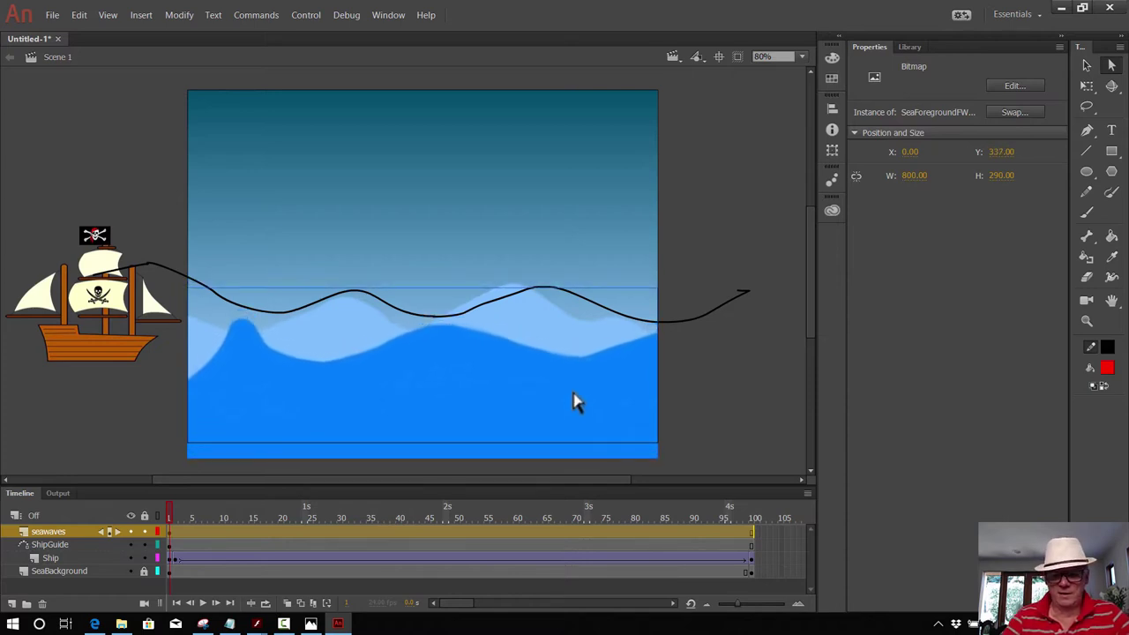
- Test the movie again with the lowered waves and close the preview
{"action": "key", "text": "Print"}
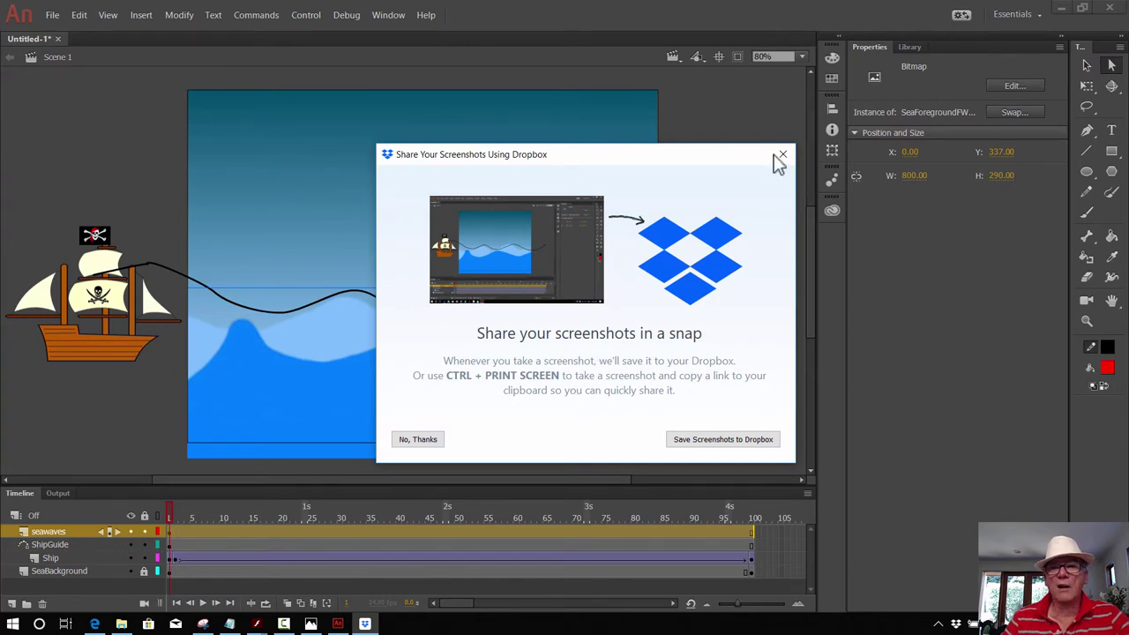
{"action": "left_click", "coordinate": [782, 155]}
{"action": "key", "text": "ctrl+Return"}
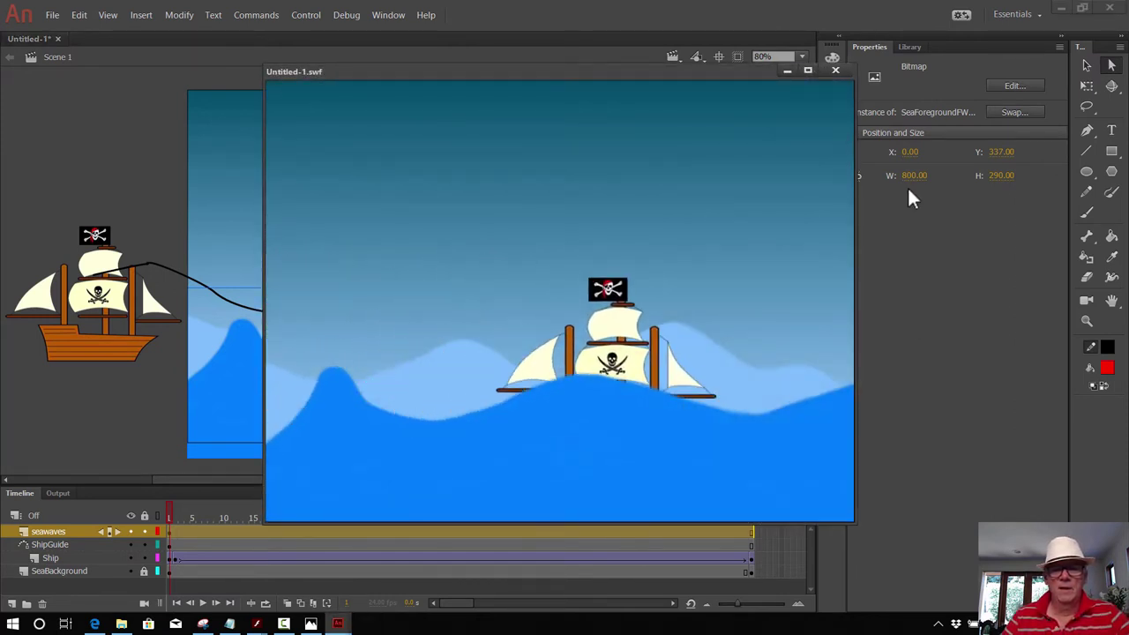
{"action": "left_click", "coordinate": [836, 70]}
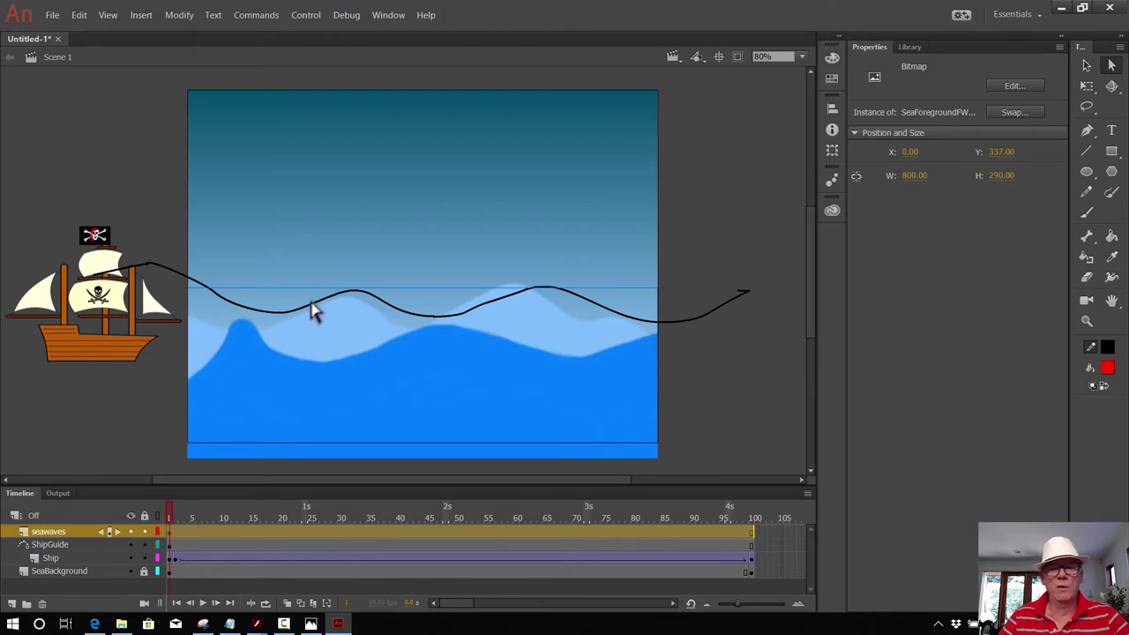
- Turn on Orient to path for the Ship tween and scrub to watch the ship tilt
{"action": "left_click", "coordinate": [172, 559]}
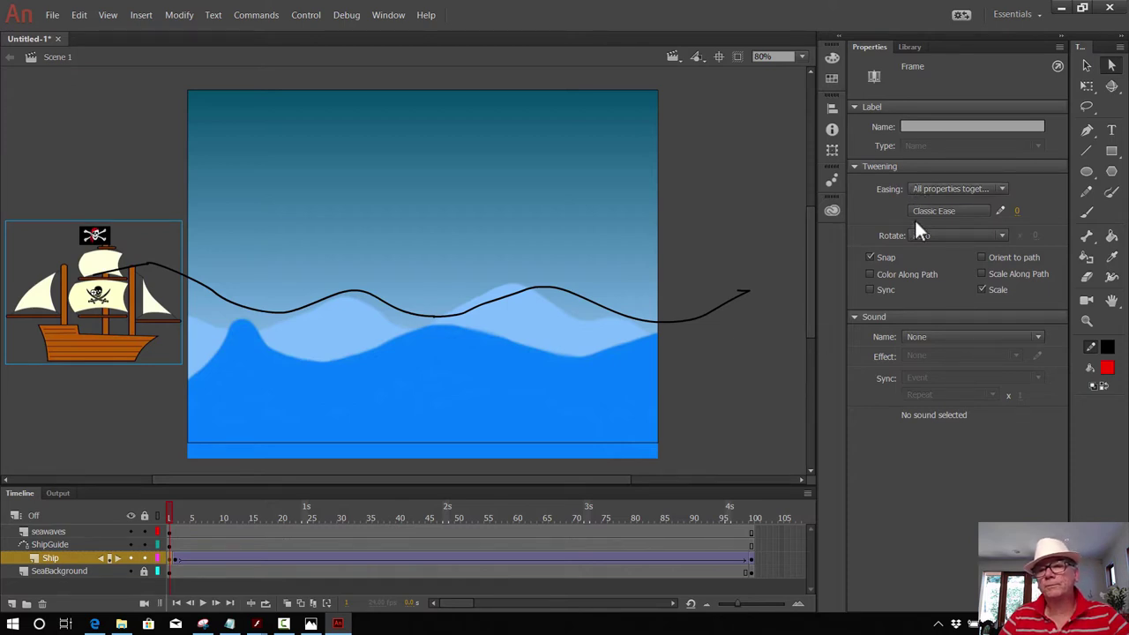
{"action": "left_click", "coordinate": [170, 559]}
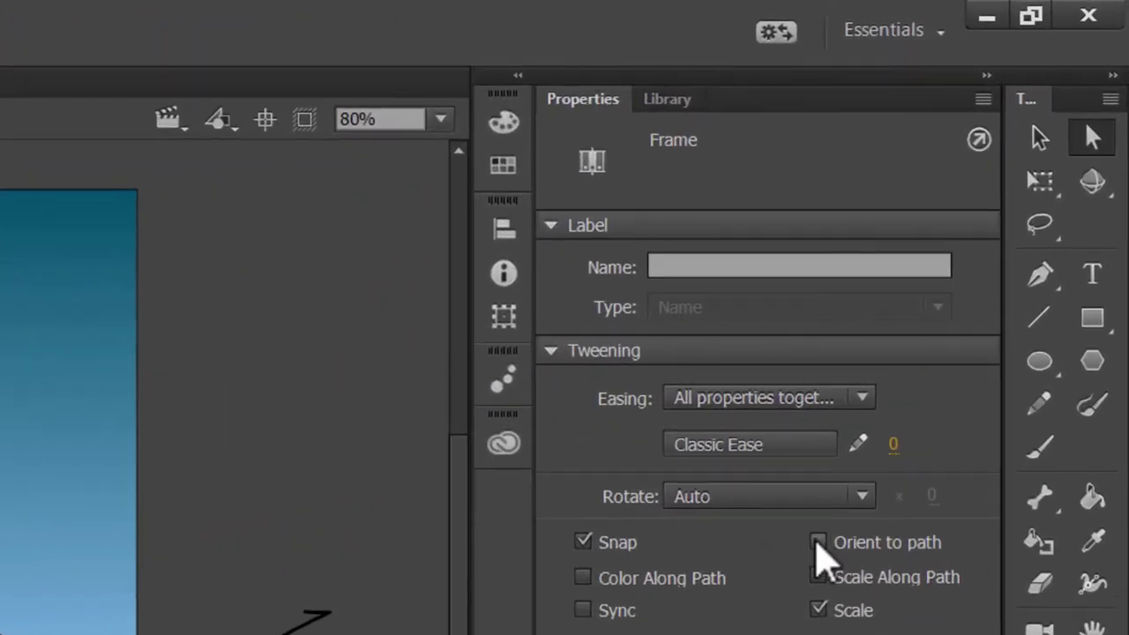
{"action": "left_click", "coordinate": [819, 544]}
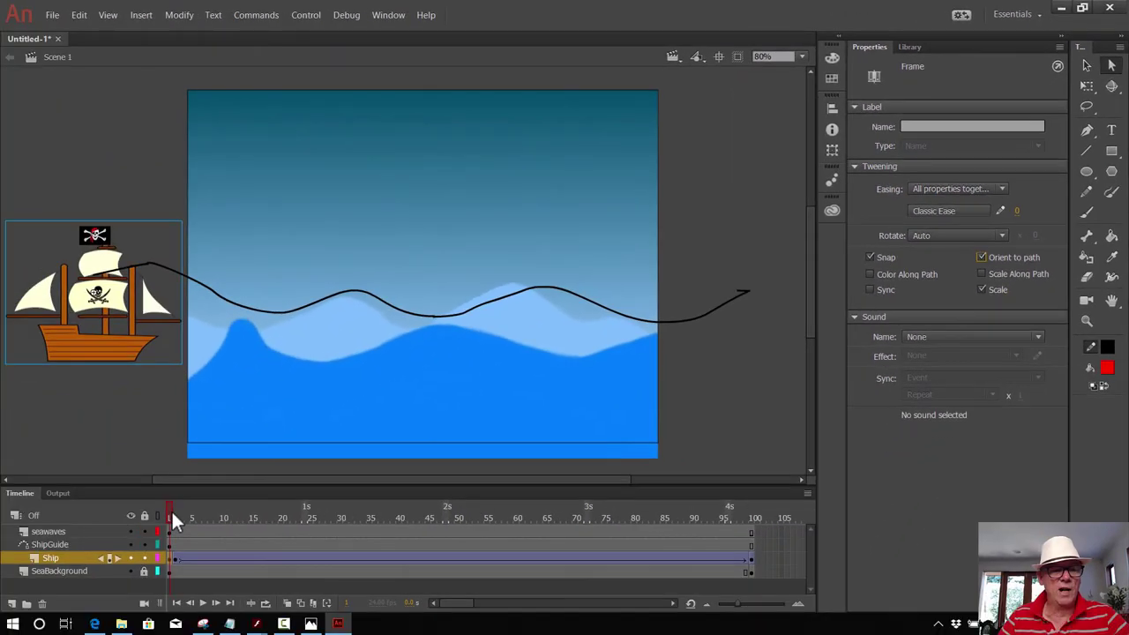
{"action": "left_click", "coordinate": [176, 516]}
{"action": "left_click_drag", "start_coordinate": [181, 516], "coordinate": [158, 414]}
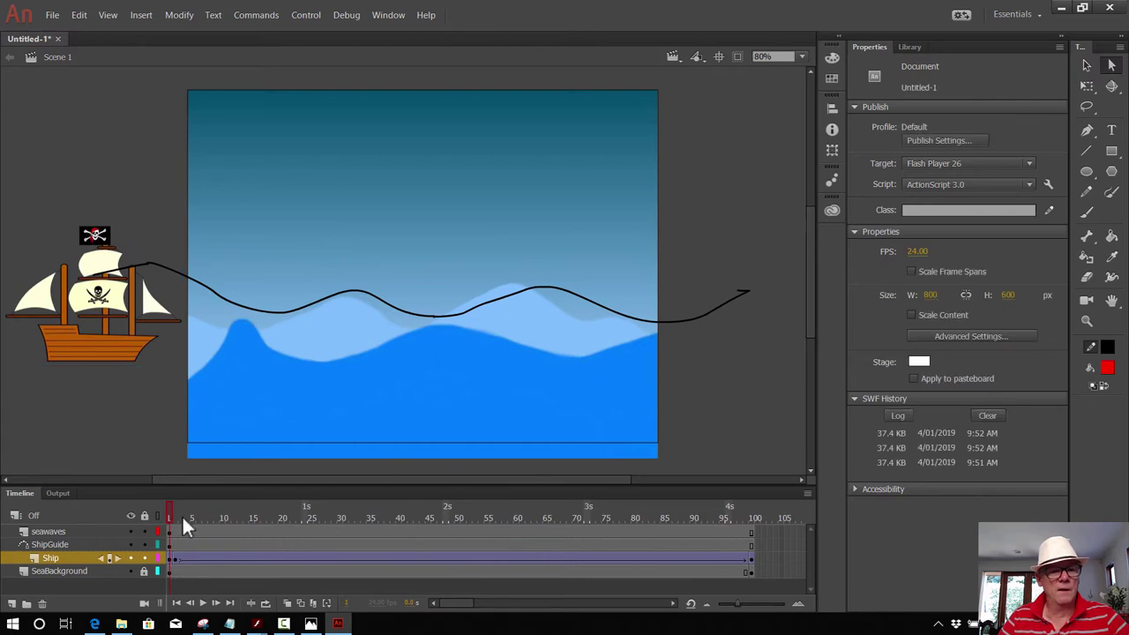
{"action": "left_click", "coordinate": [174, 559]}
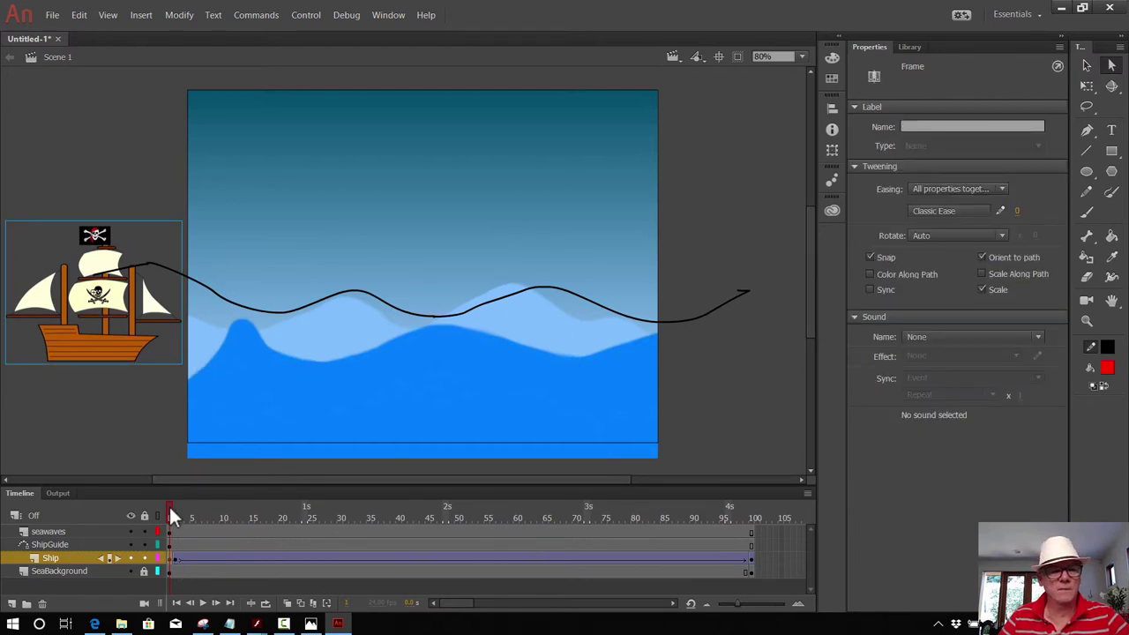
{"action": "left_click", "coordinate": [176, 557]}
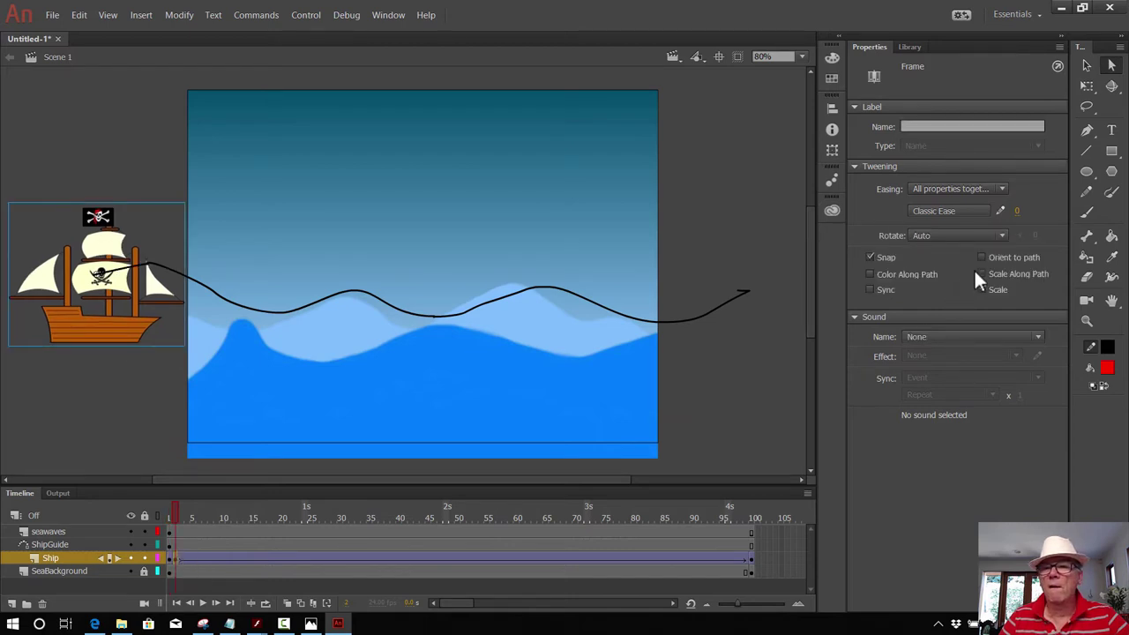
{"action": "left_click", "coordinate": [751, 558]}
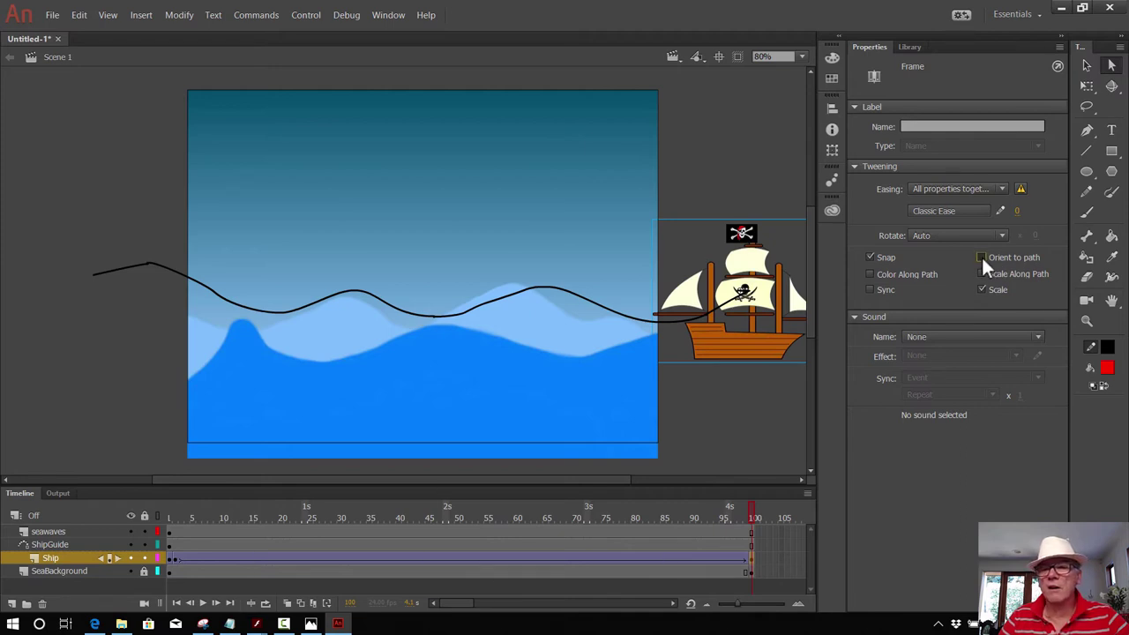
{"action": "left_click_drag", "start_coordinate": [751, 519], "coordinate": [172, 481]}
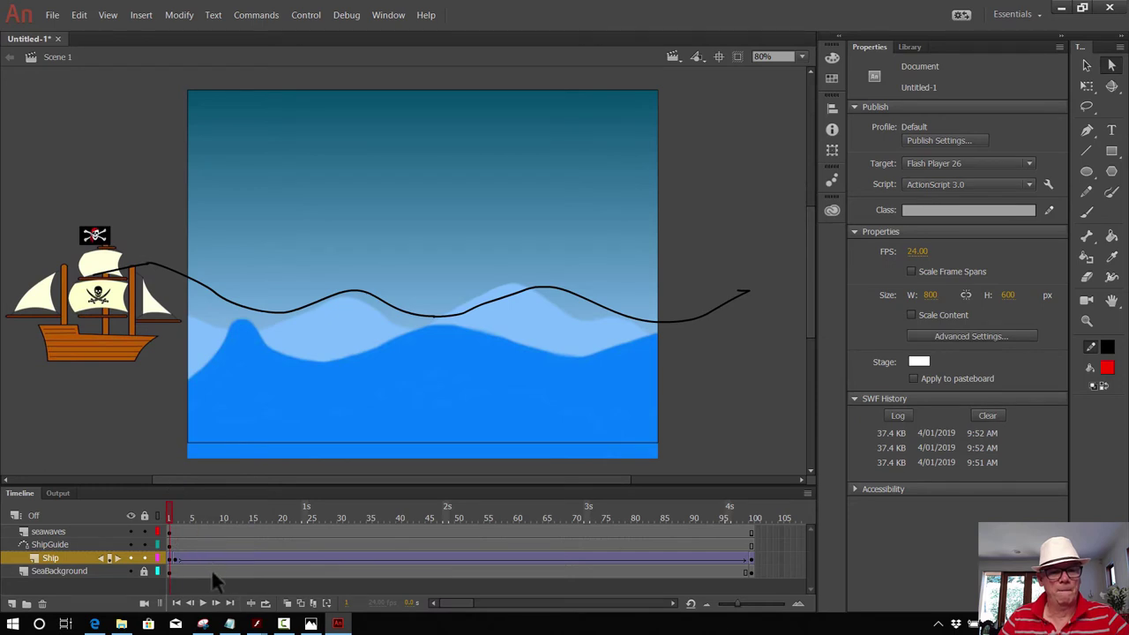
{"action": "left_click", "coordinate": [175, 558]}
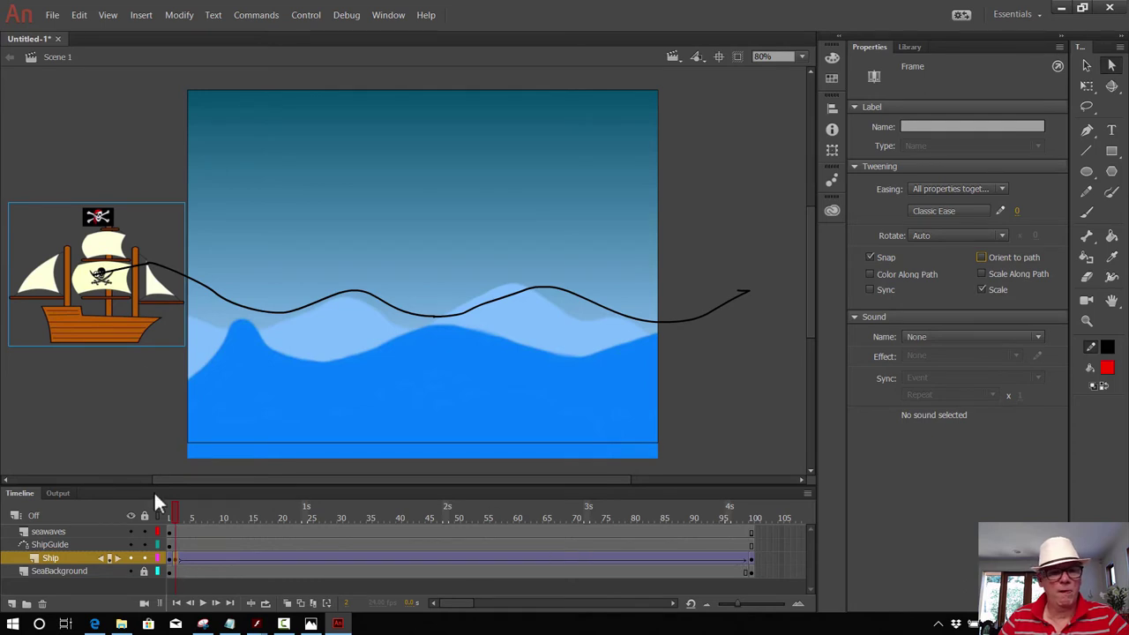
{"action": "left_click_drag", "start_coordinate": [175, 510], "coordinate": [137, 410]}
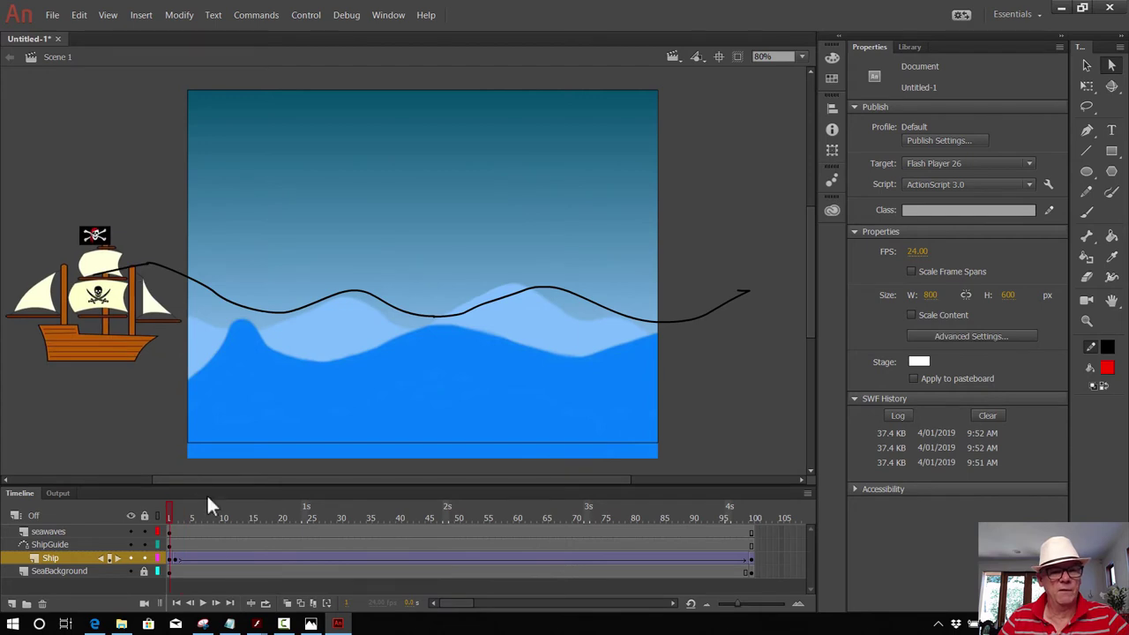
- Clear the extra keyframe near the start of the ship's tween
{"action": "left_click", "coordinate": [176, 559]}
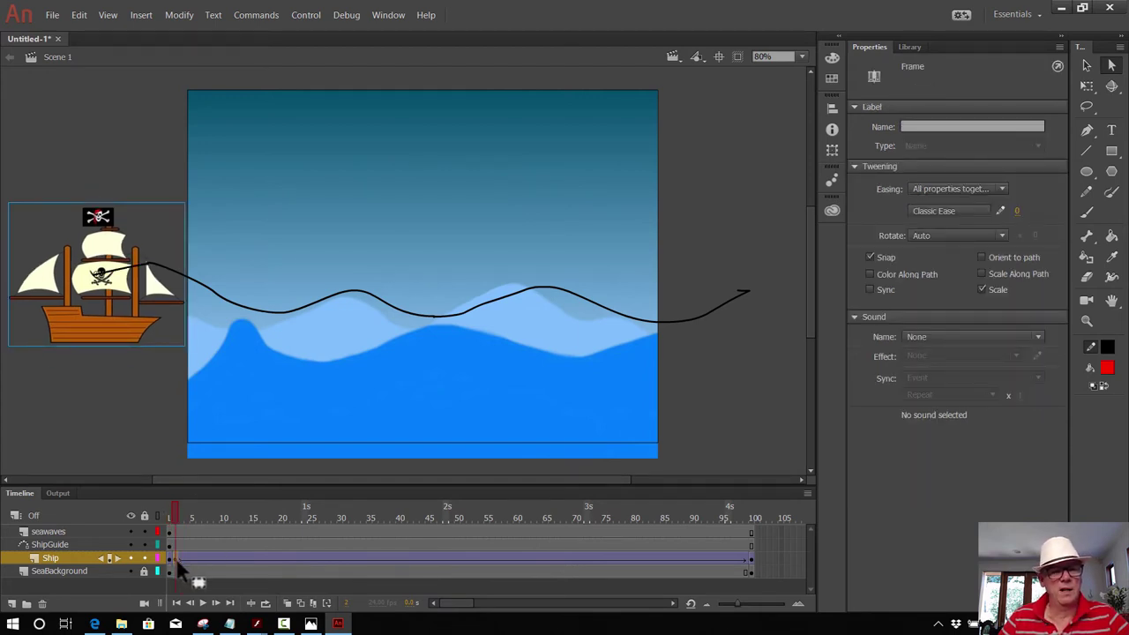
{"action": "right_click", "coordinate": [176, 562]}
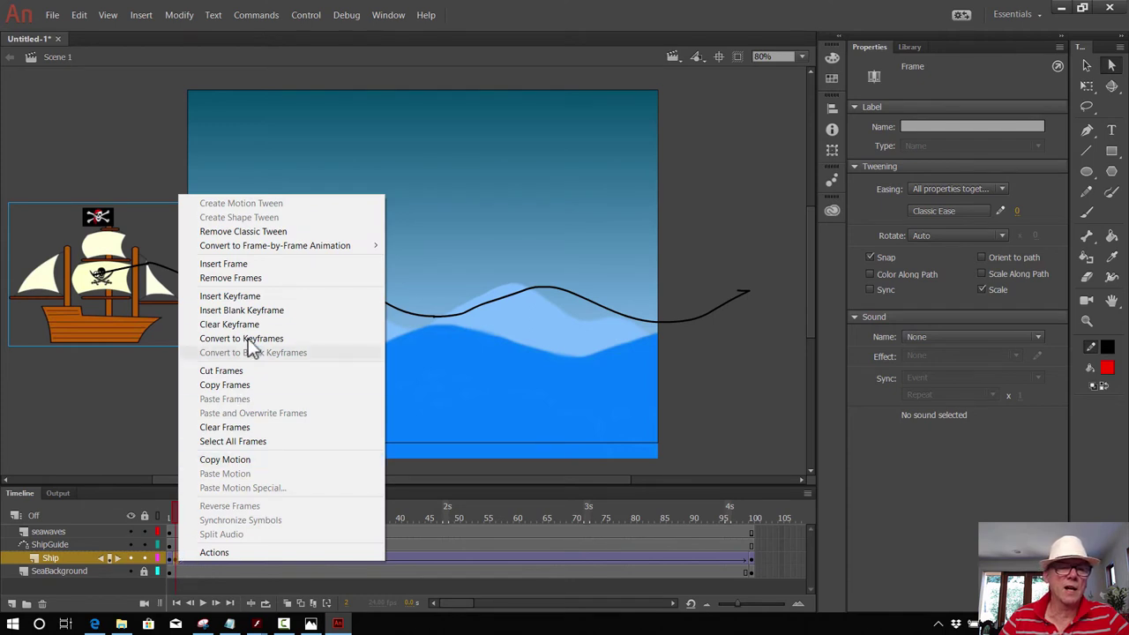
{"action": "left_click", "coordinate": [252, 325]}
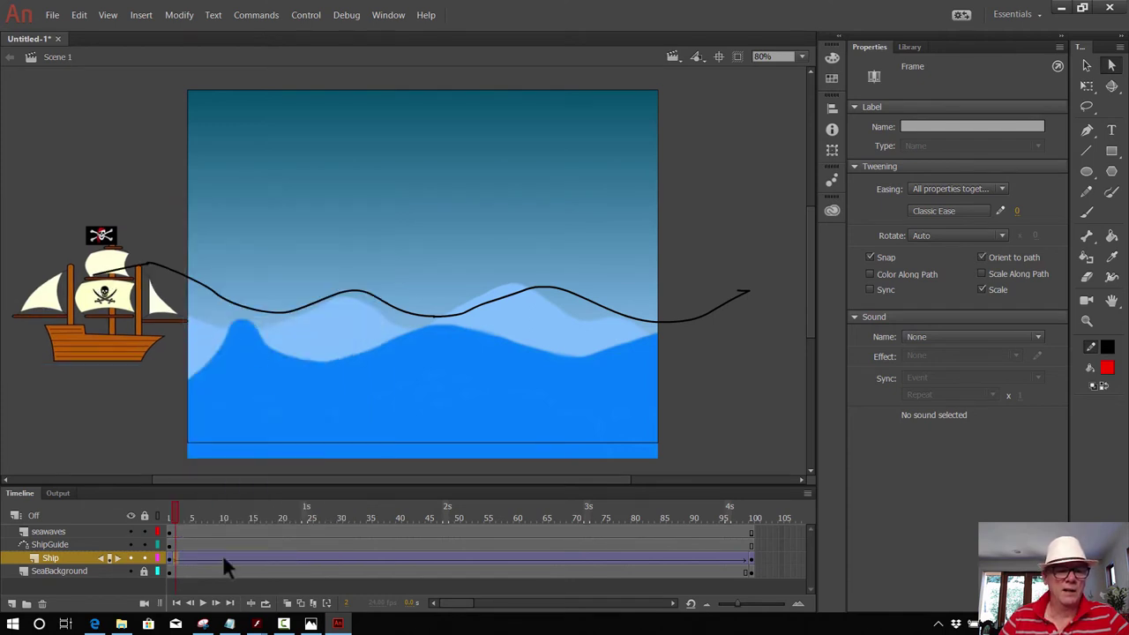
{"action": "mouse_move", "coordinate": [176, 506]}
{"action": "left_mouse_down"}
{"action": "mouse_move", "coordinate": [166, 507]}
{"action": "mouse_move", "coordinate": [404, 481]}
{"action": "mouse_move", "coordinate": [167, 492]}
{"action": "left_mouse_up"}
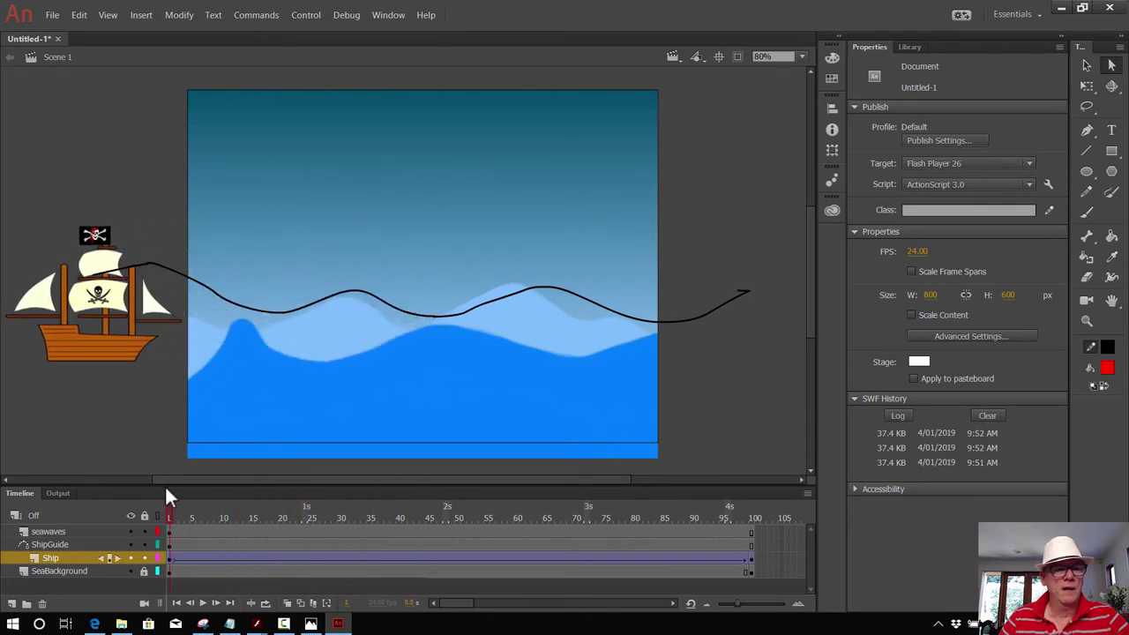
- Re-snap the frame-1 ship's centre onto the path start, then scrub to preview
{"action": "left_click", "coordinate": [173, 559]}
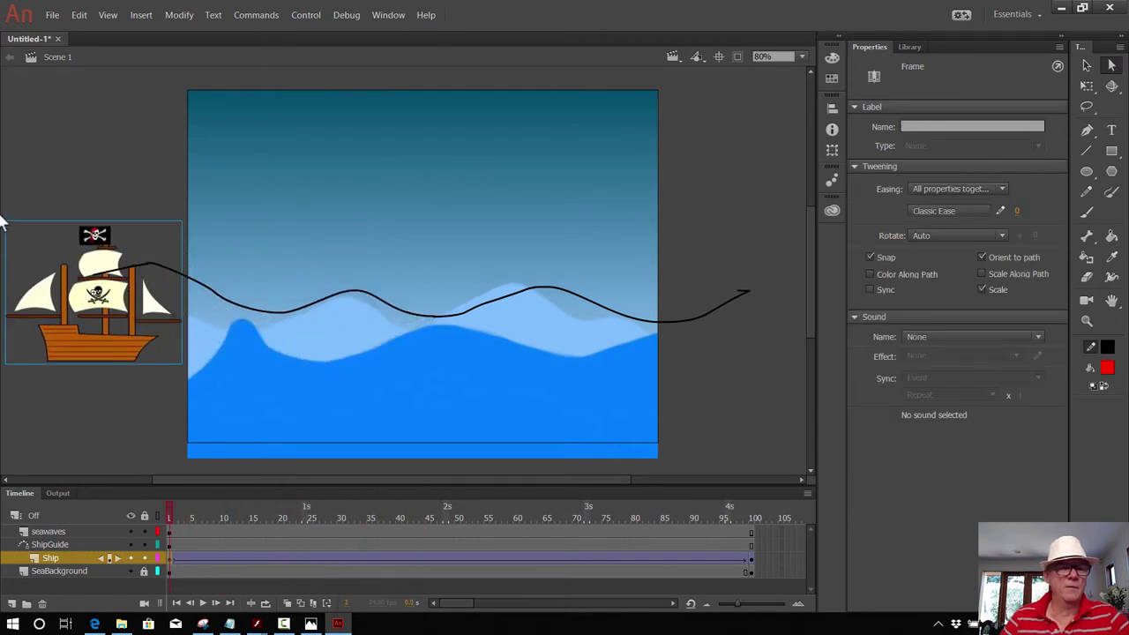
{"action": "mouse_move", "coordinate": [123, 302]}
{"action": "left_mouse_down"}
{"action": "mouse_move", "coordinate": [110, 267]}
{"action": "mouse_move", "coordinate": [123, 277]}
{"action": "mouse_move", "coordinate": [116, 268]}
{"action": "mouse_move", "coordinate": [113, 287]}
{"action": "left_mouse_up"}
{"action": "left_click_drag", "start_coordinate": [169, 511], "coordinate": [133, 421]}
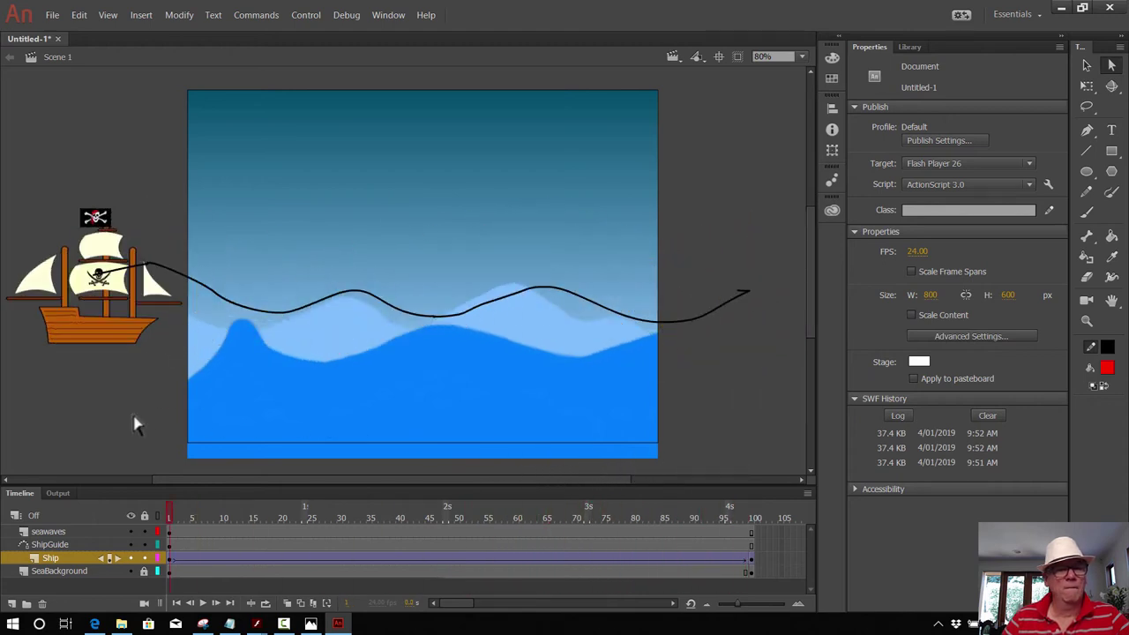
{"action": "left_click", "coordinate": [750, 556]}
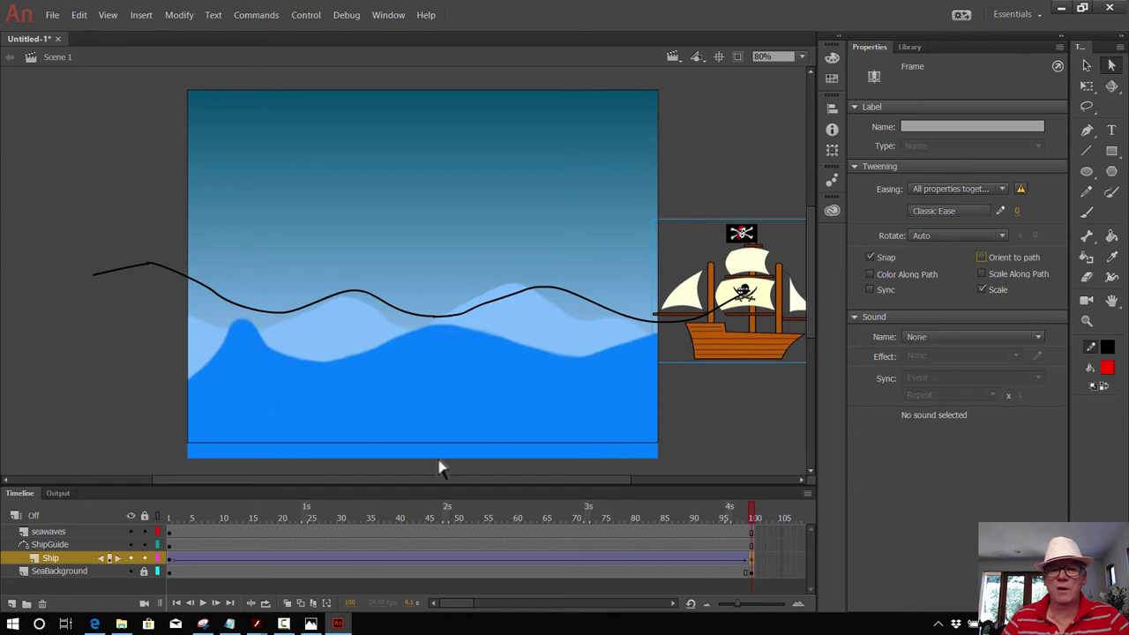
{"action": "left_click", "coordinate": [169, 558]}
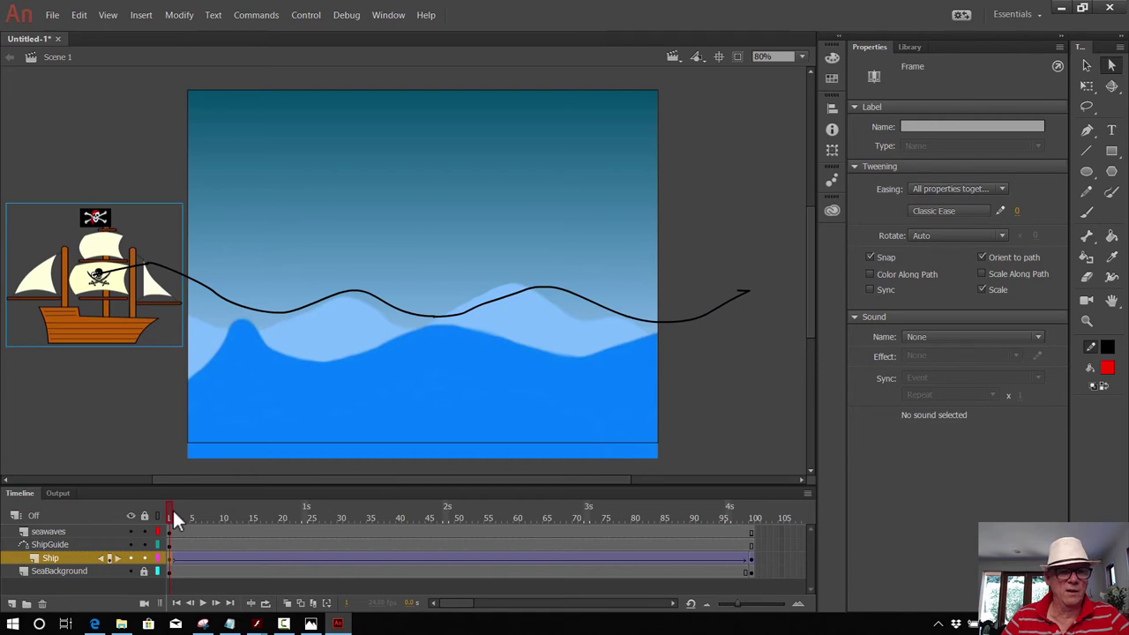
{"action": "left_click_drag", "start_coordinate": [172, 508], "coordinate": [150, 474]}
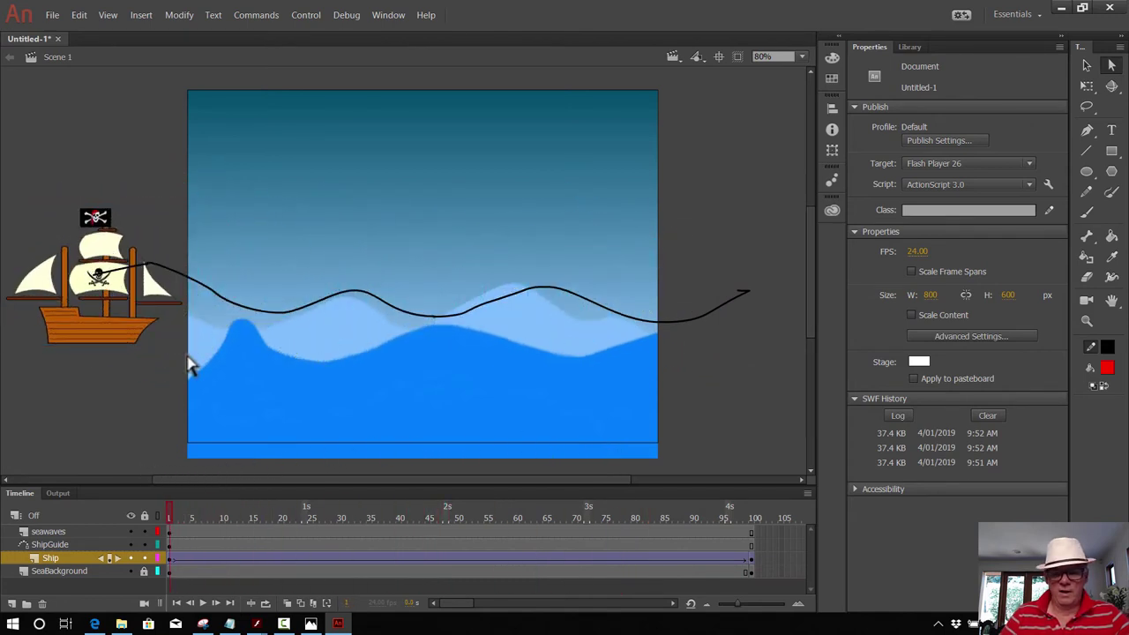
{"action": "key", "text": "ctrl+Return"}
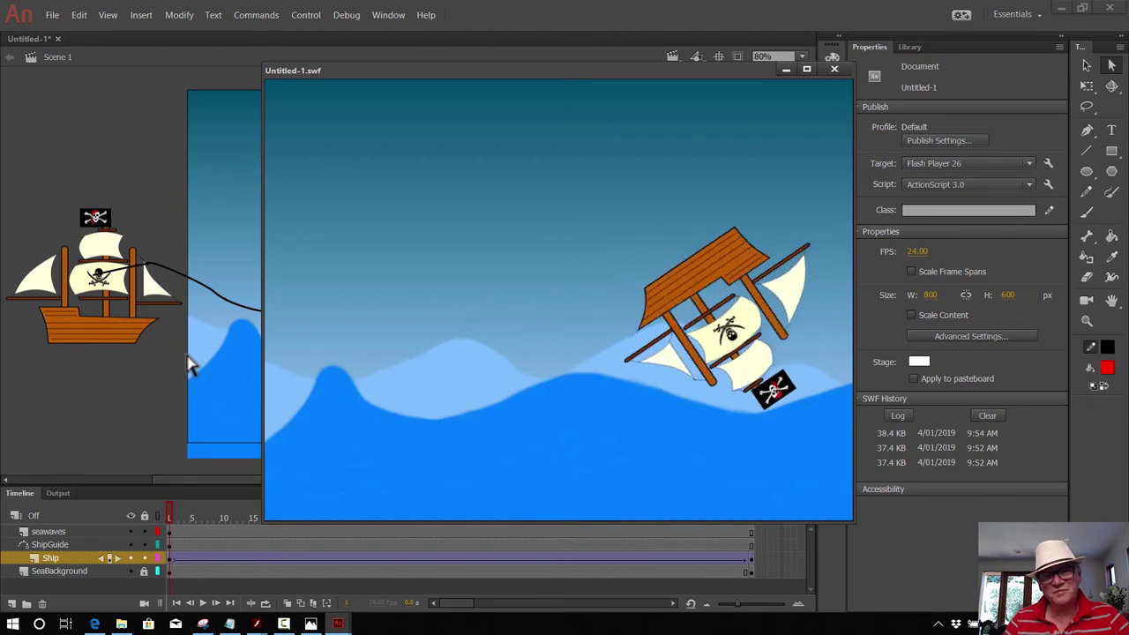
- Select the Ship and Guide2 layers, test the movie, and switch to the Edge browser
{"action": "left_click", "coordinate": [834, 67]}
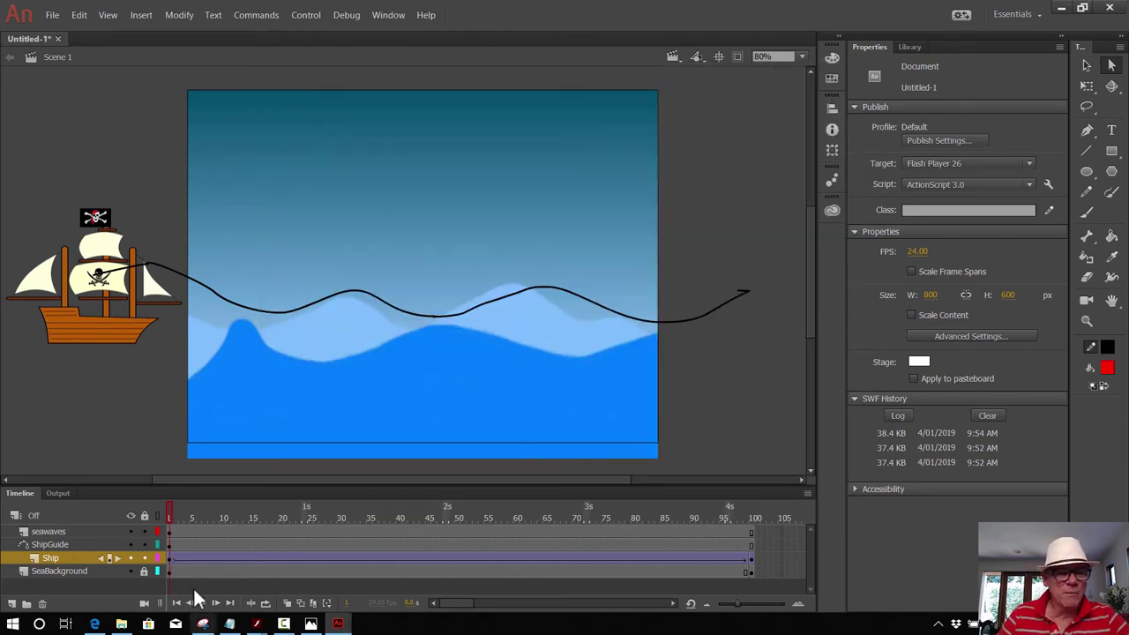
{"action": "left_click", "coordinate": [169, 559]}
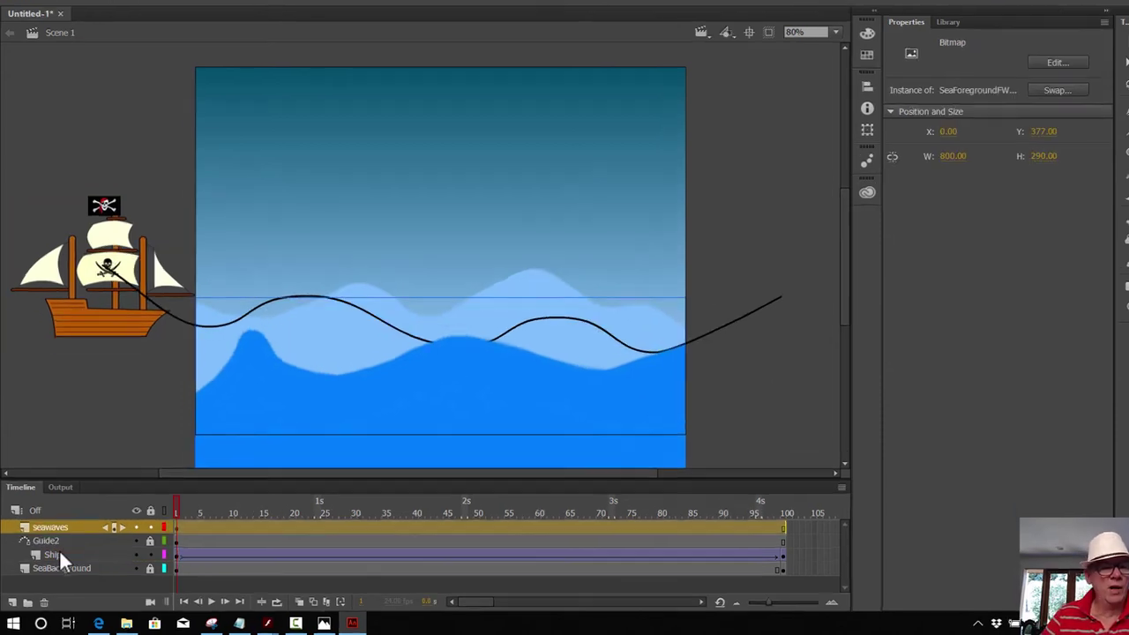
{"action": "left_click", "coordinate": [58, 560]}
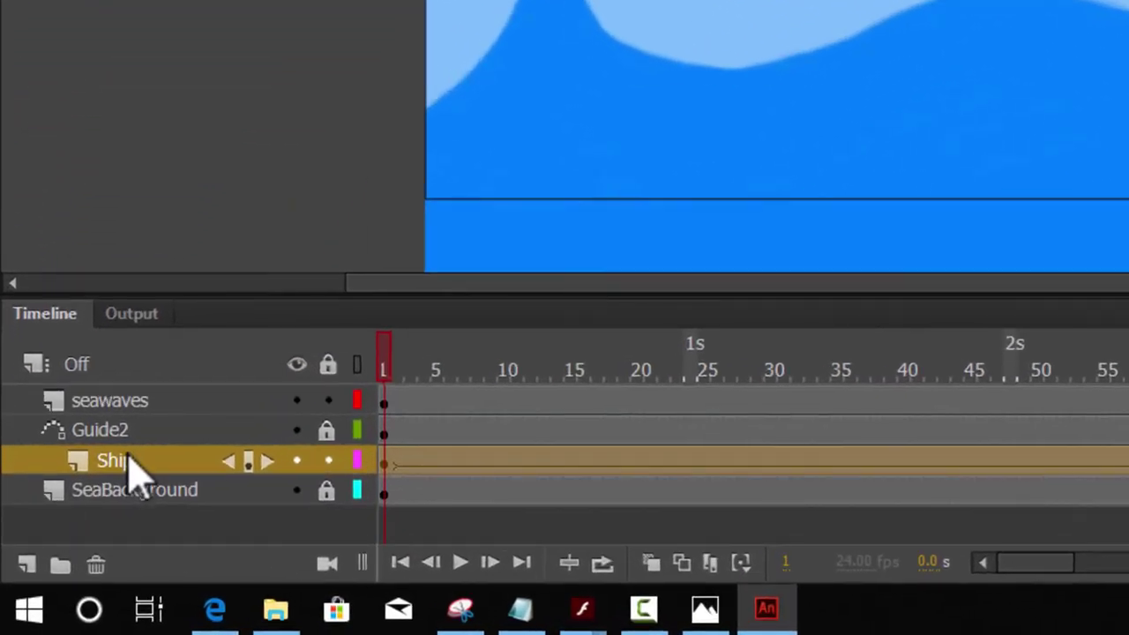
{"action": "left_click", "coordinate": [146, 432]}
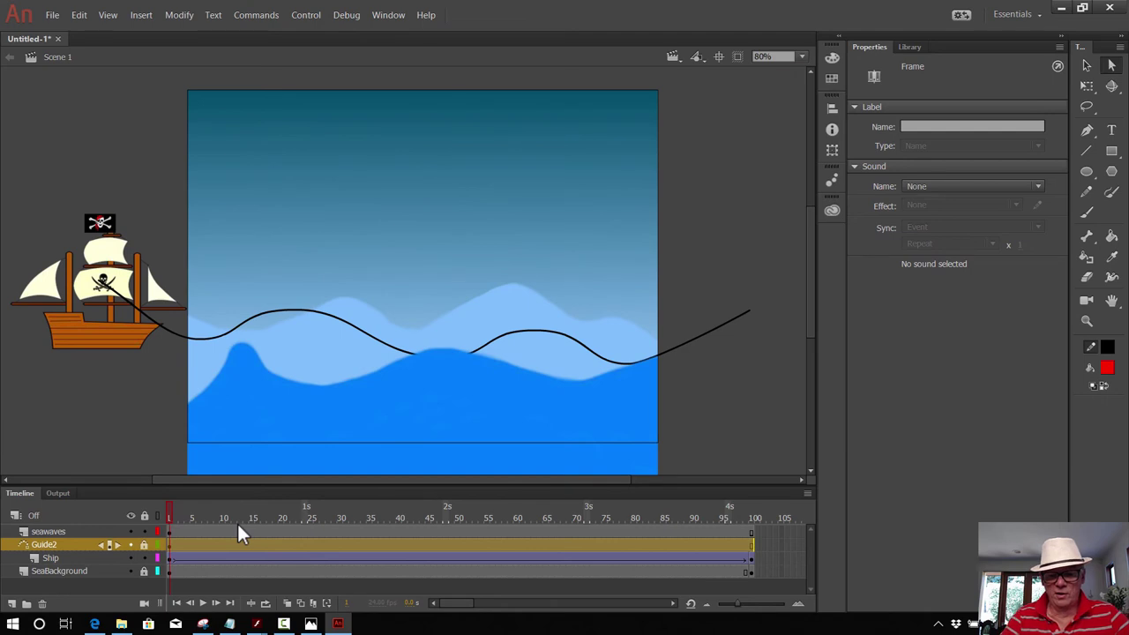
{"action": "key", "text": "ctrl+Return"}
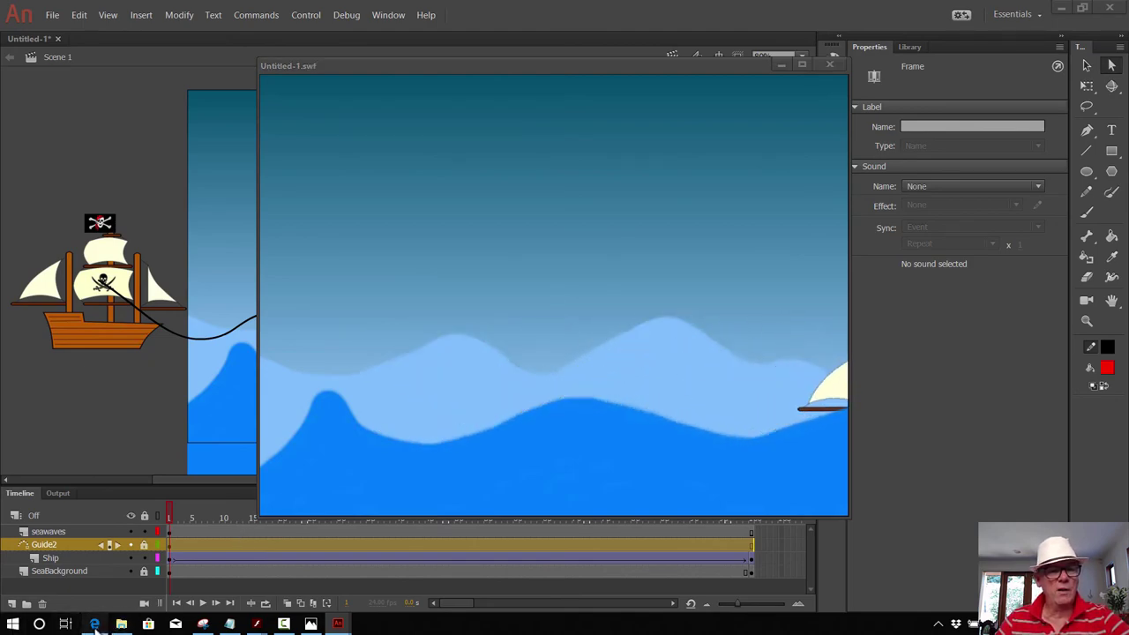
{"action": "left_click", "coordinate": [95, 625]}
{"action": "left_click", "coordinate": [701, 18]}
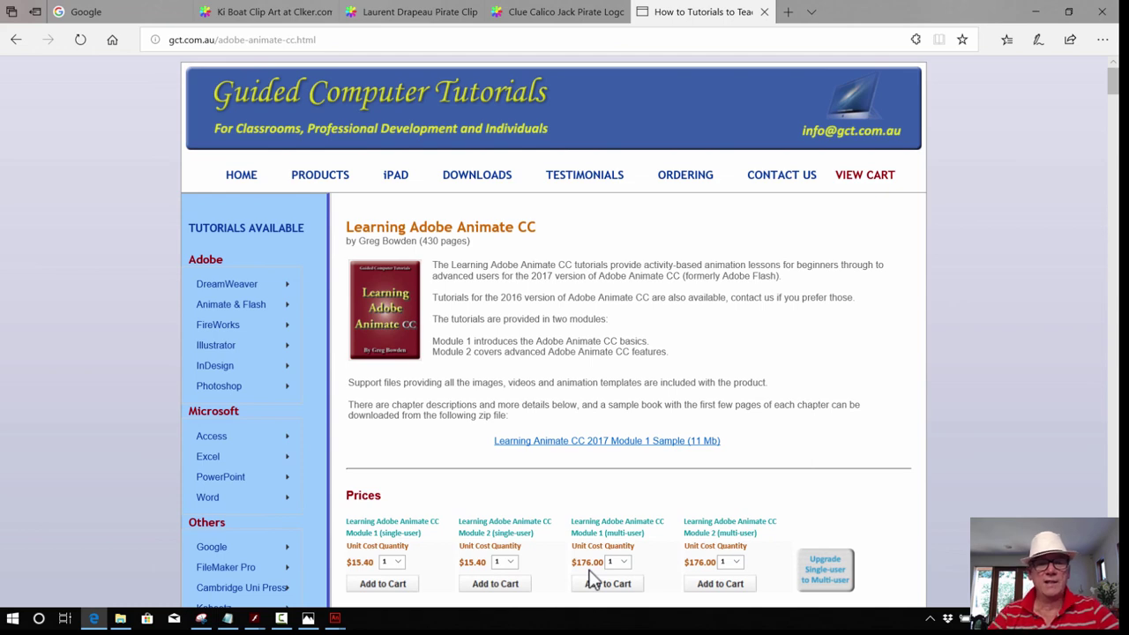
- Minimize Edge to return to the playing Untitled-1.swf test movie
{"action": "left_click", "coordinate": [1036, 11]}
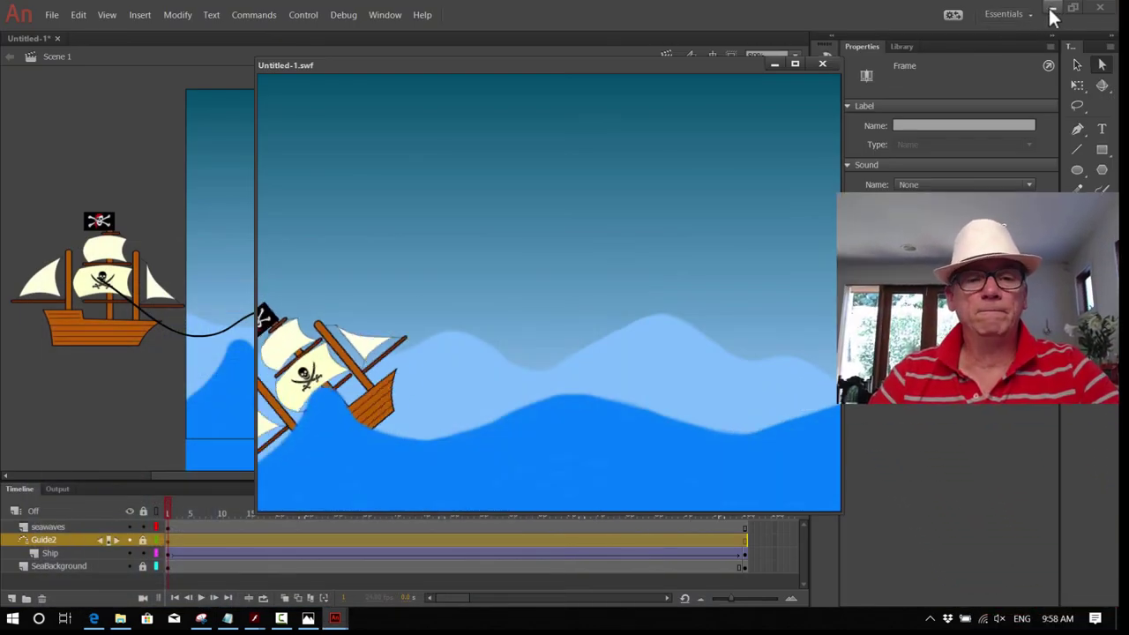